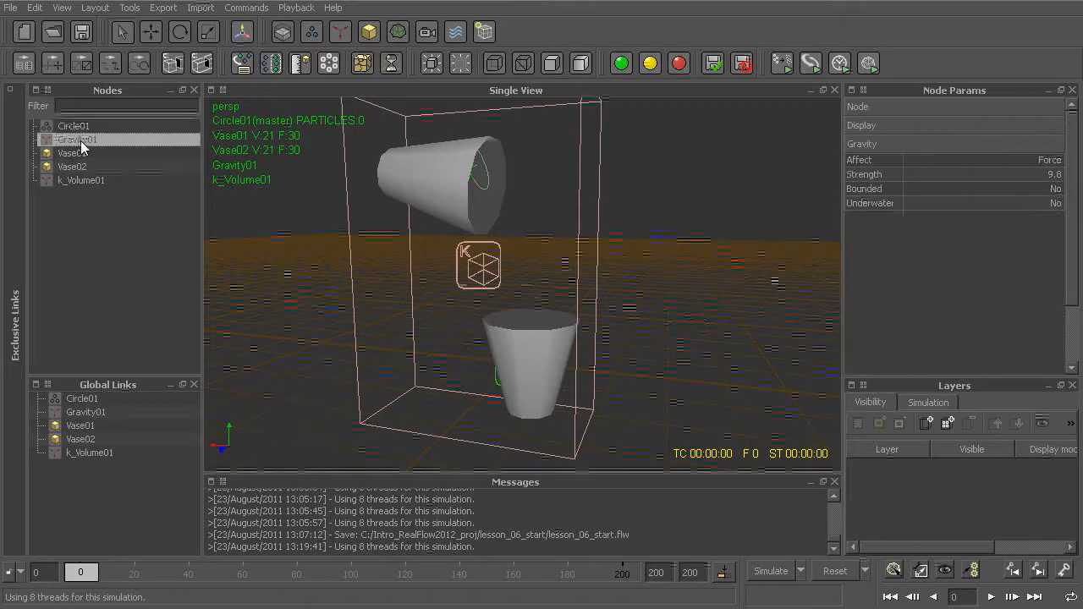
Run the fluid simulation, select the circle emitter, and watch its particles pour from the upper vase into the lower one
click(82, 181)
alt+drag(563, 254, 384, 268)
alt+drag(367, 191, 544, 260)
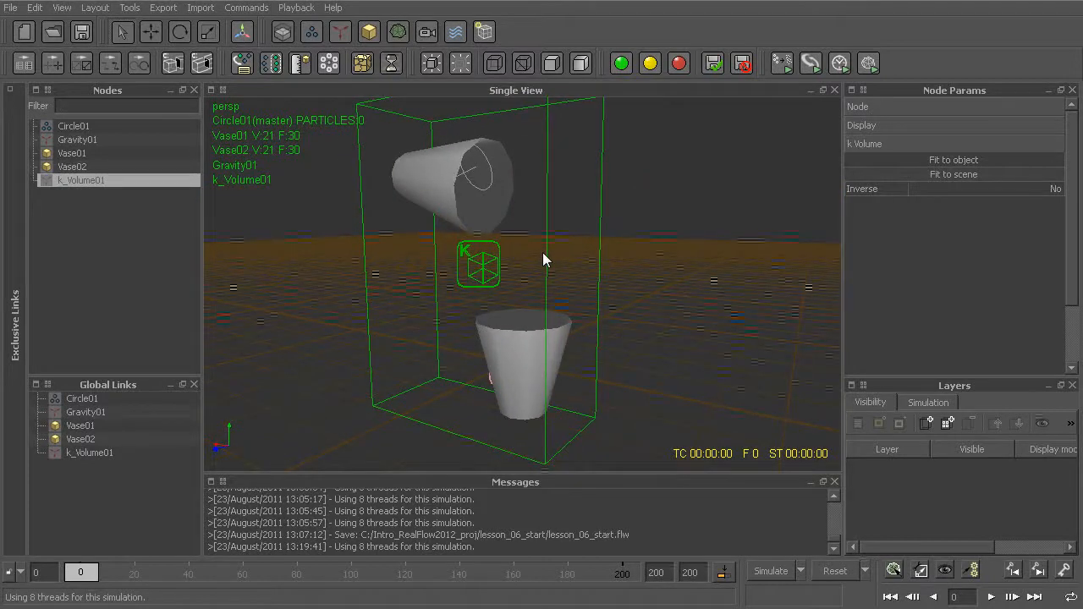
key(ctrl+a)
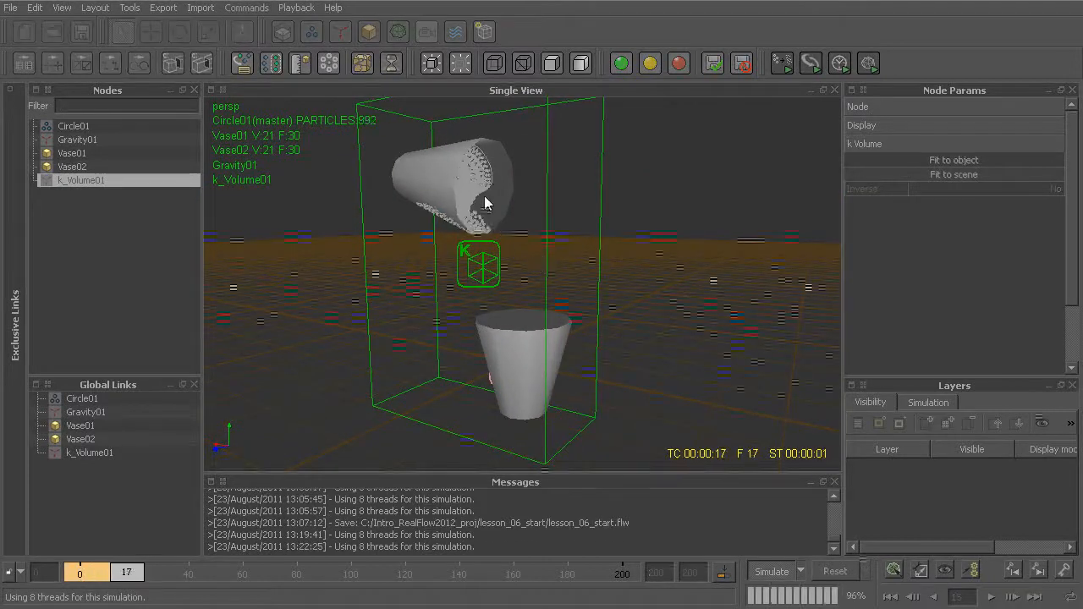
click(486, 198)
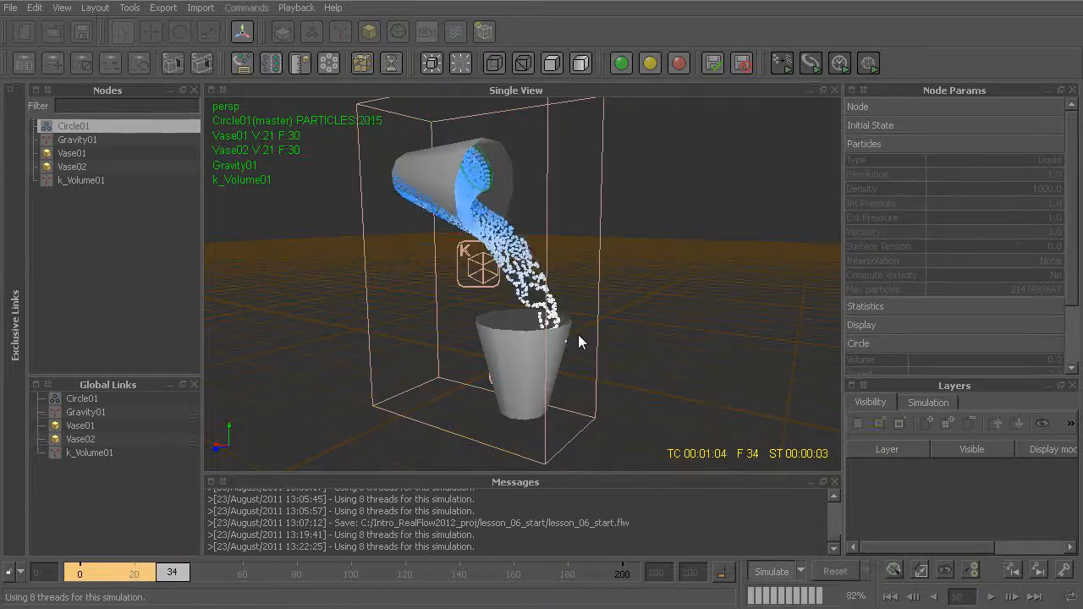
alt+drag(577, 336, 546, 262)
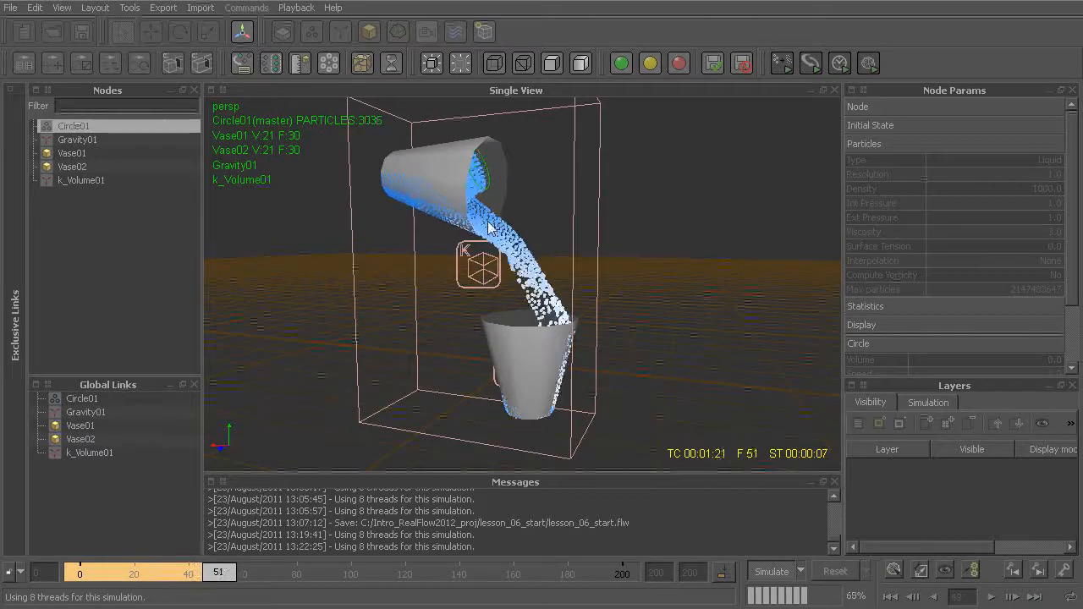
mouse_move(549, 363)
alt+mouse_down()
mouse_move(595, 365)
mouse_move(561, 377)
alt+mouse_up()
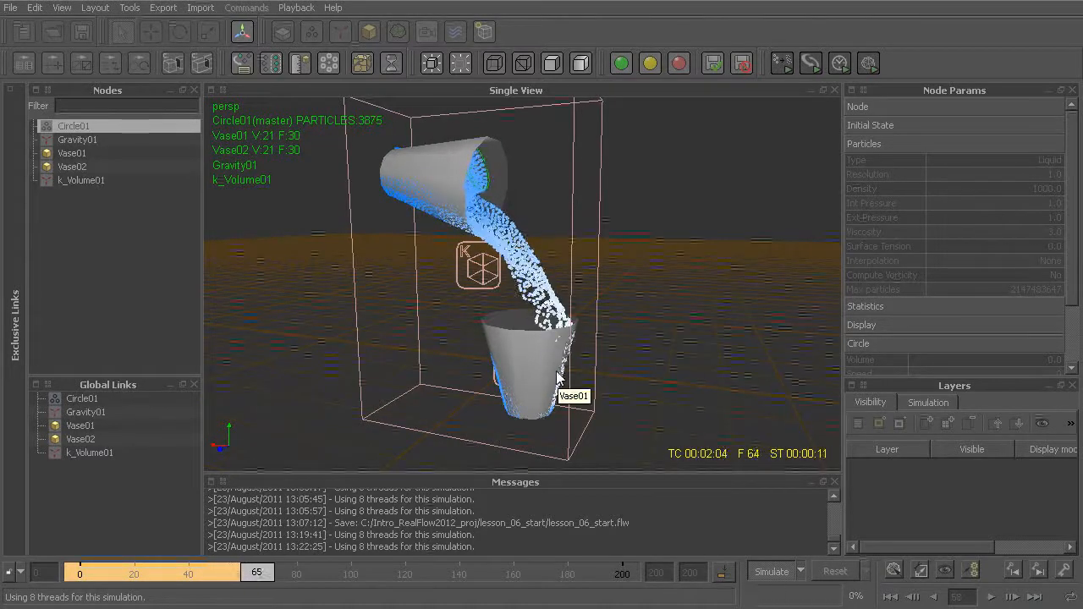
alt+drag(556, 378, 542, 360)
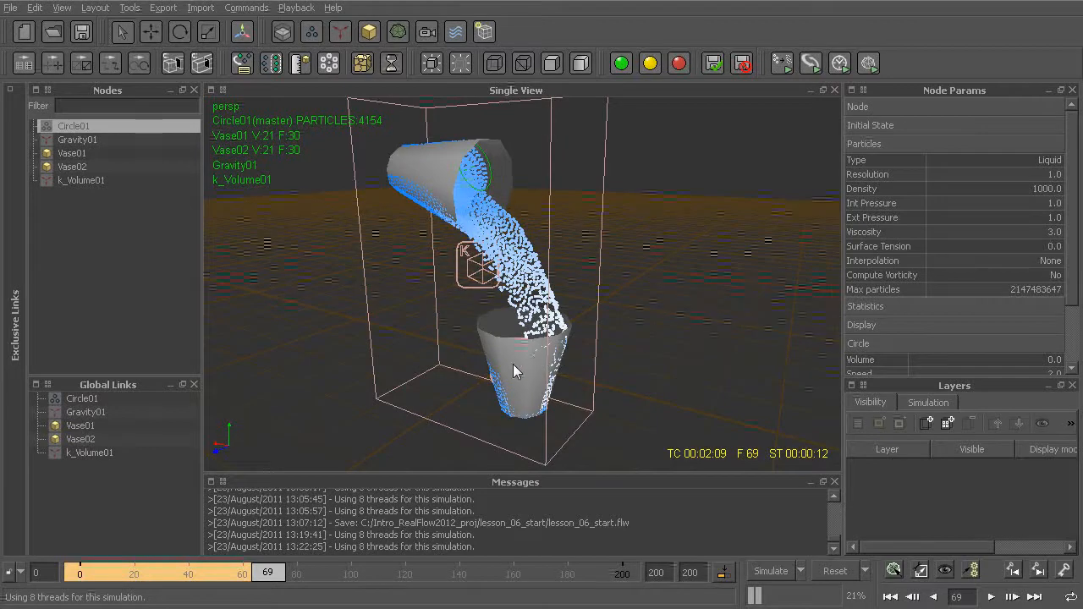
Examine the stopped particle stream and both vases up close, finish with the lower vase selected, and reset the simulation
scroll(507, 359, up, 4)
alt+drag(508, 349, 494, 306)
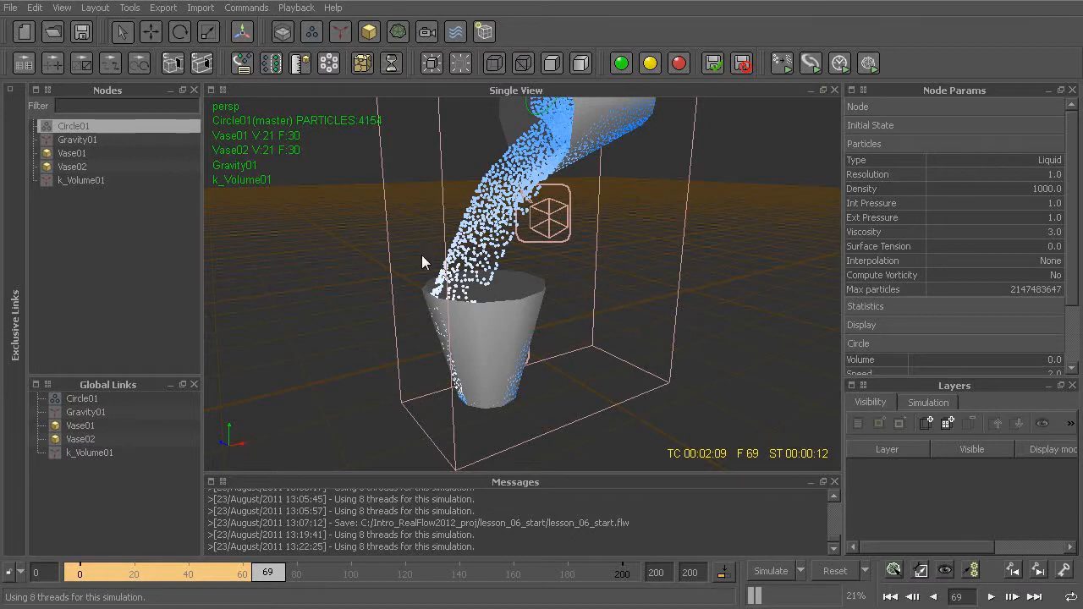
alt+drag(420, 242, 542, 335)
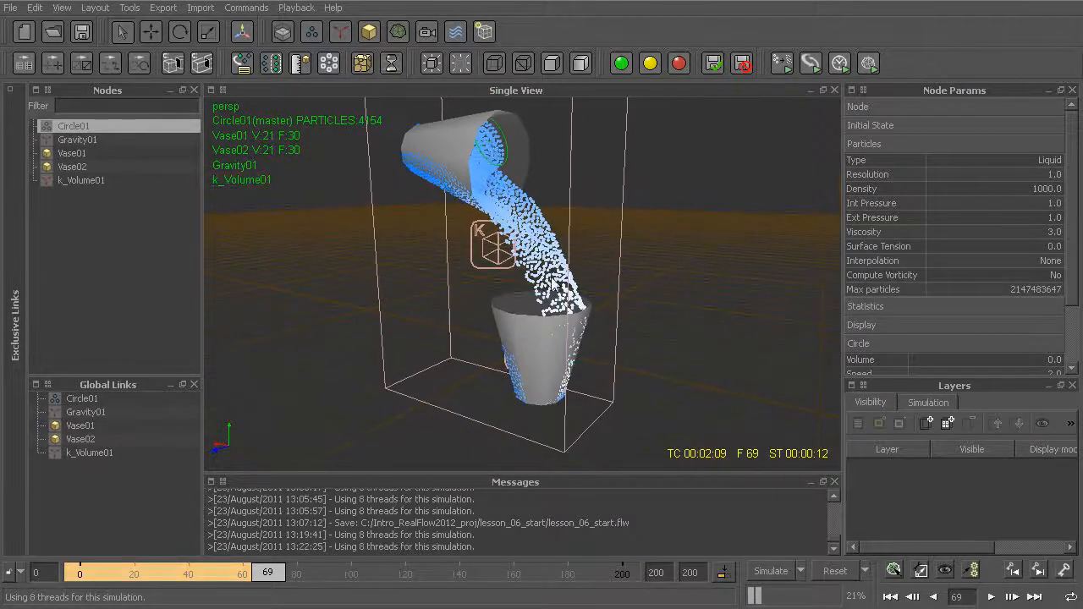
click(482, 136)
click(517, 313)
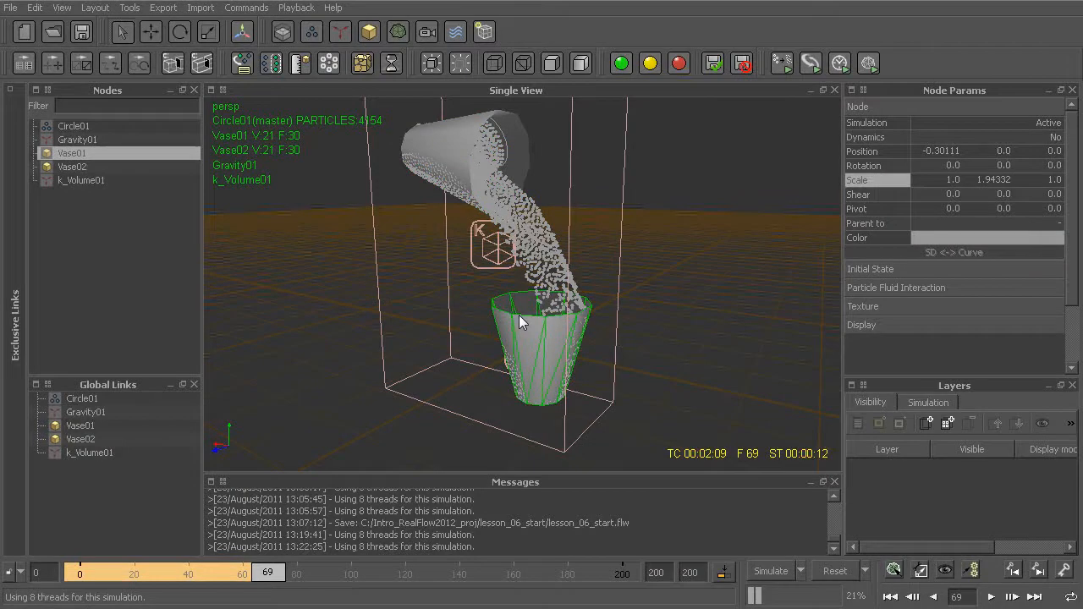
click(516, 150)
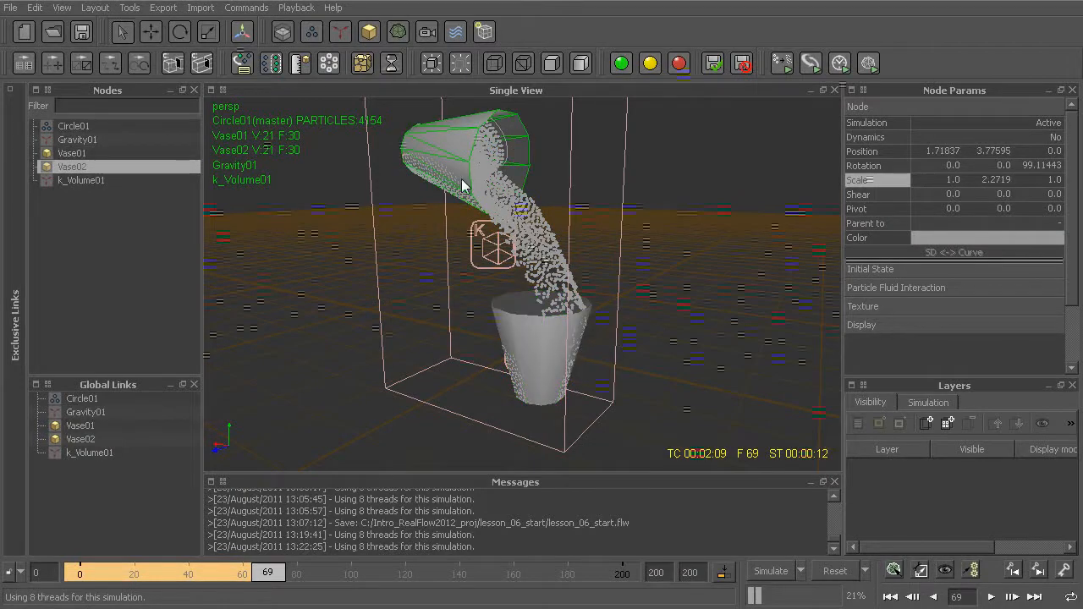
click(512, 303)
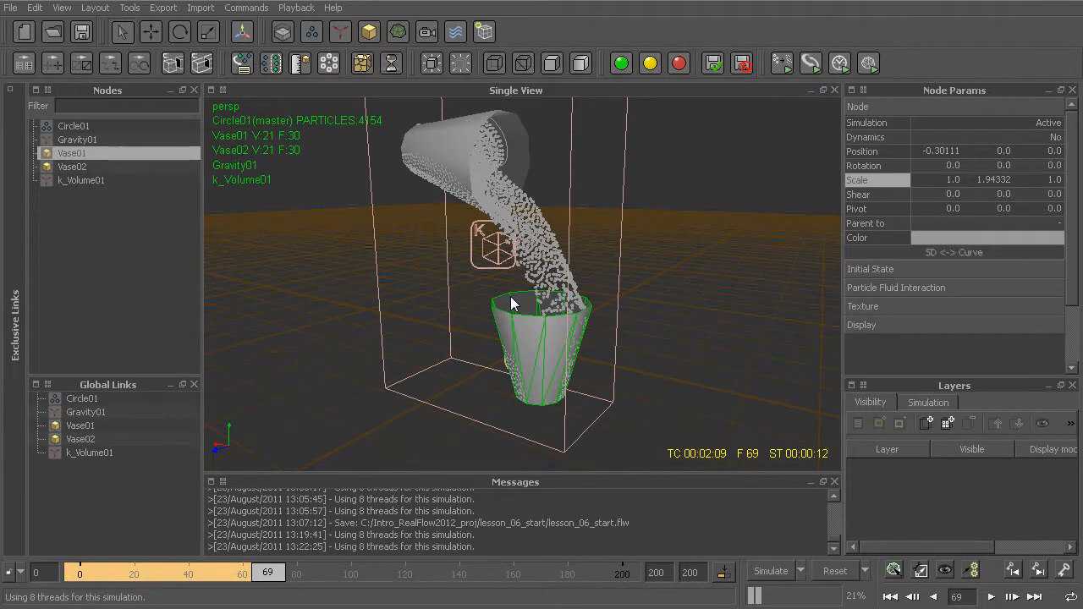
alt+drag(516, 350, 549, 375)
key(alt+r)
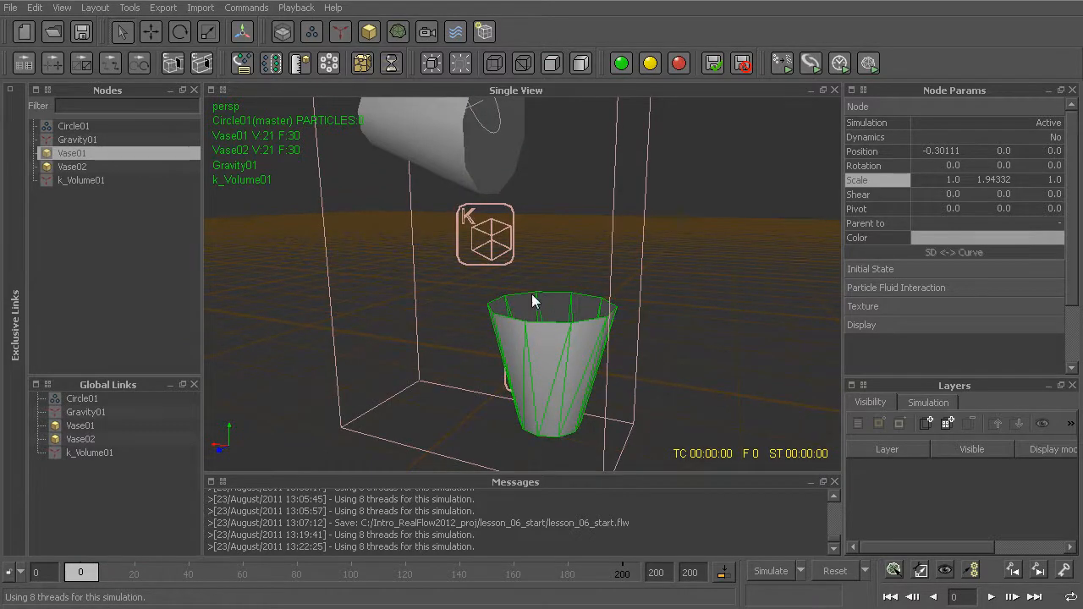
Measure the lower vase's surface and volume with the Measure Utility in Metric and American units
alt+drag(528, 330, 571, 320)
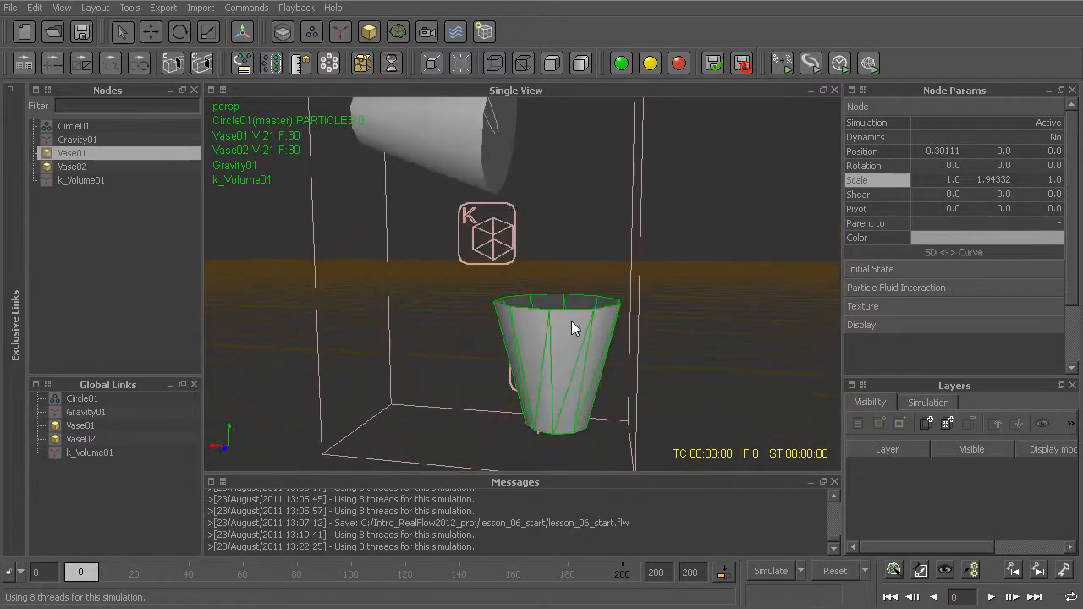
click(301, 63)
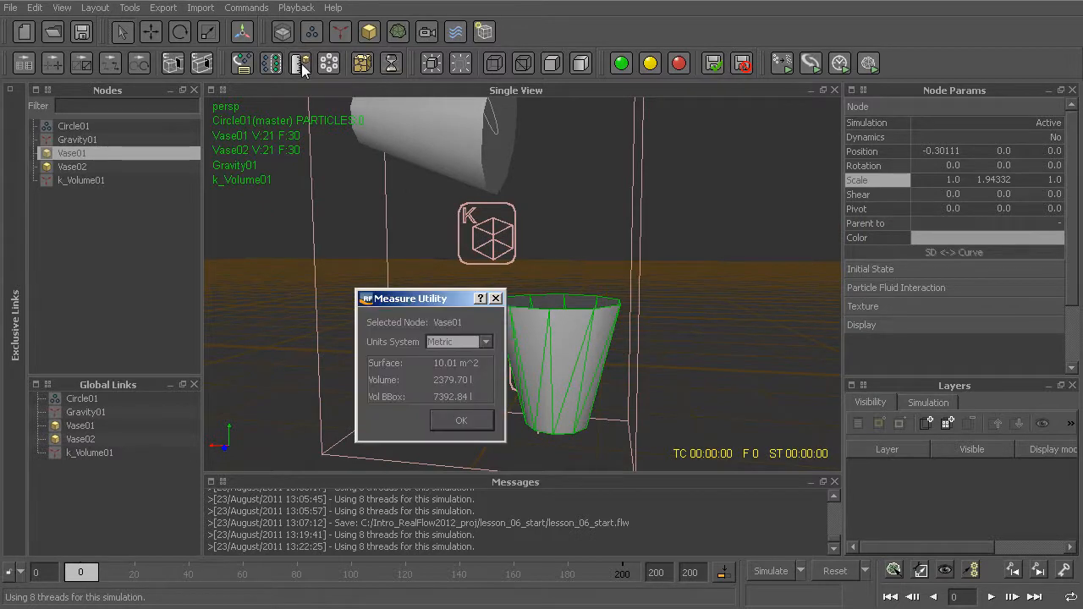
drag(440, 298, 404, 184)
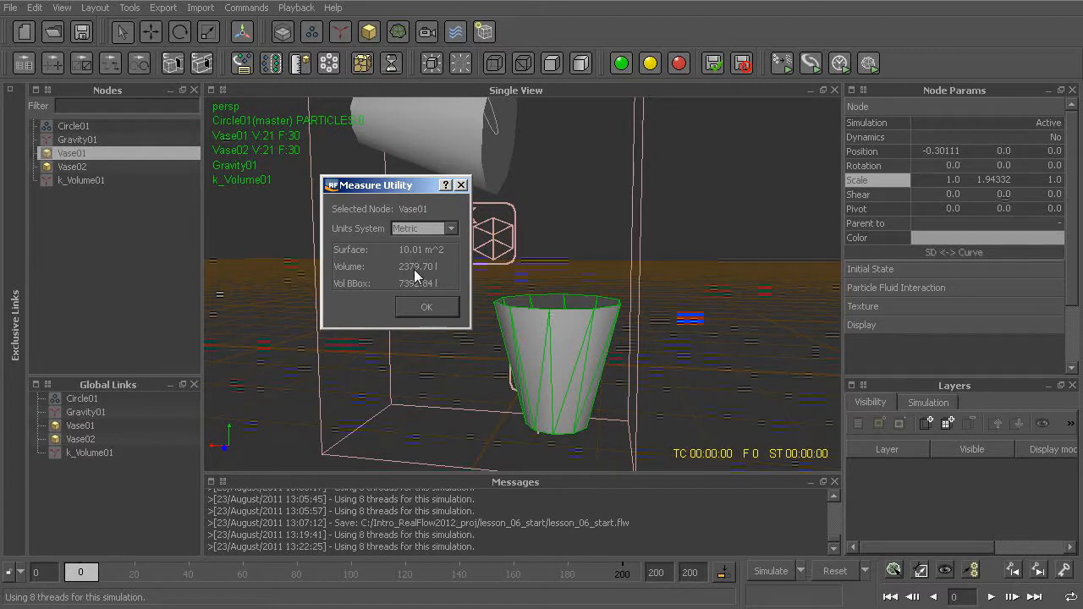
click(453, 227)
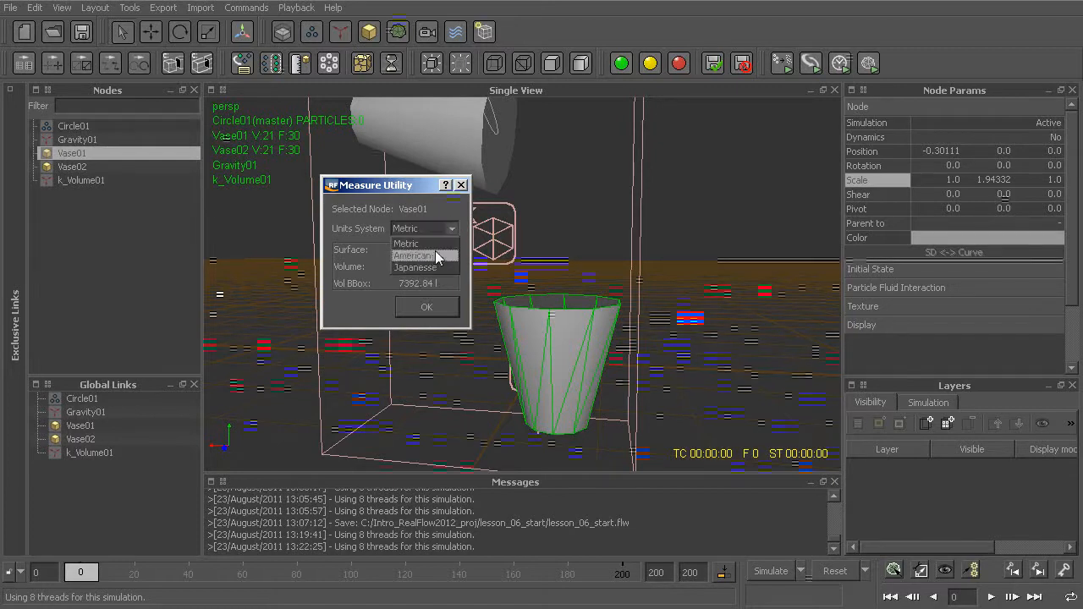
click(436, 254)
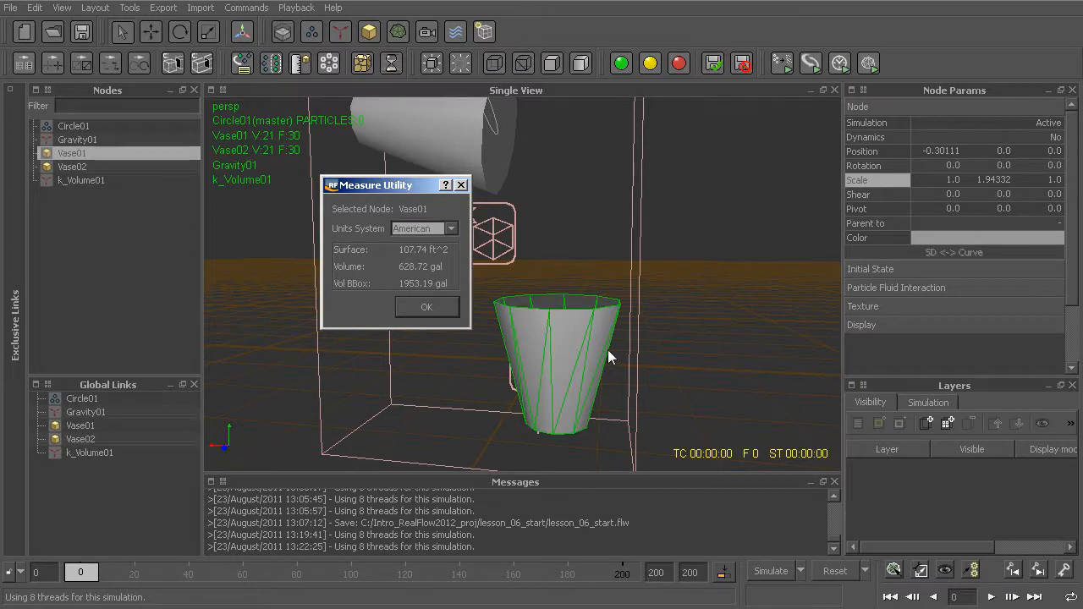
click(427, 308)
Set the scale of the lower vase, Vase01, to 0.2 on all three axes
alt+drag(463, 325, 573, 329)
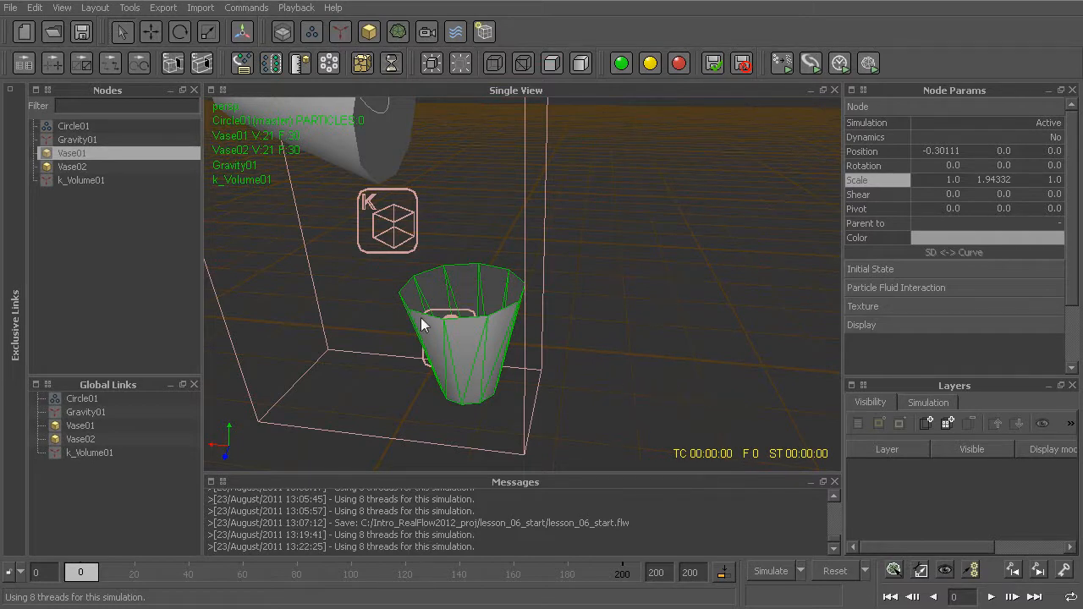
alt+drag(498, 346, 541, 314)
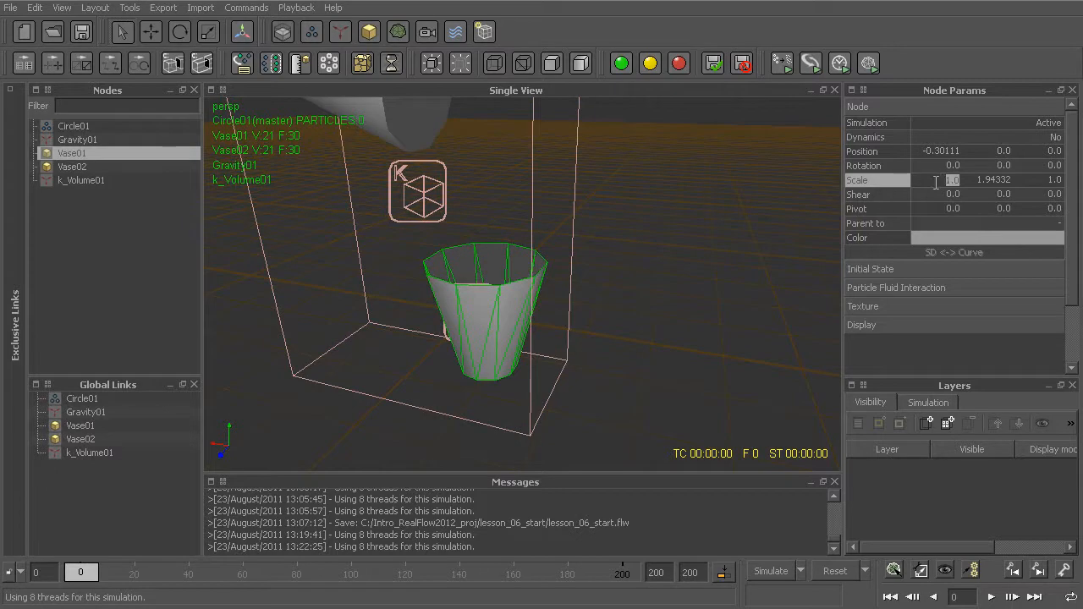
text(0.2)
key(Tab)
text(0.2)
key(Tab)
text(0.2)
key(Return)
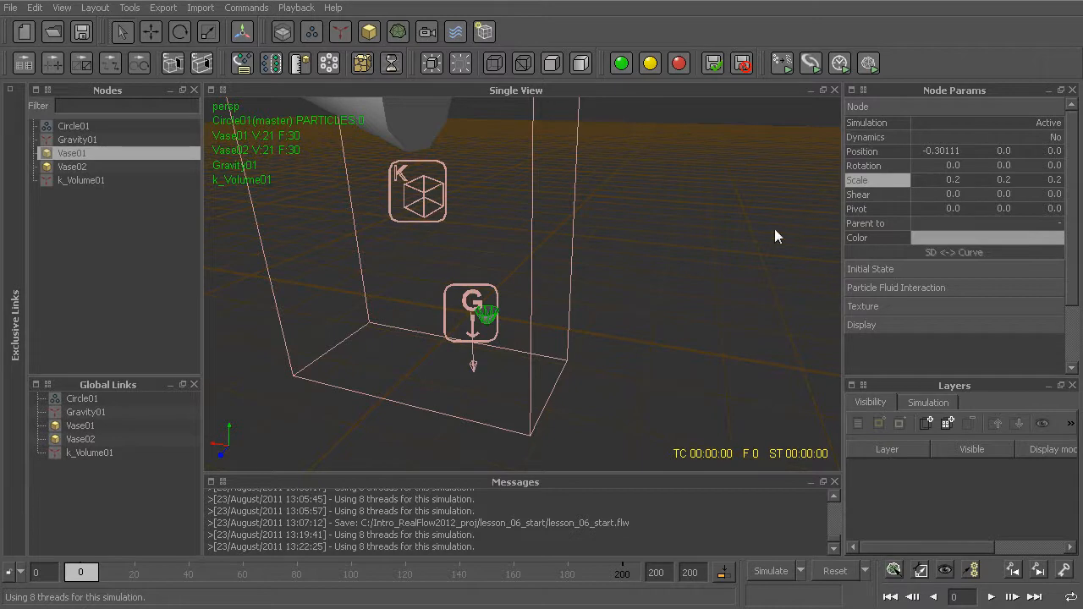
Measure the volume of Vase01 at scale 0.2 in Metric and American units
alt+drag(509, 360, 509, 348)
alt+right_drag(509, 349, 501, 243)
alt+middle_drag(548, 288, 610, 227)
alt+drag(592, 289, 586, 311)
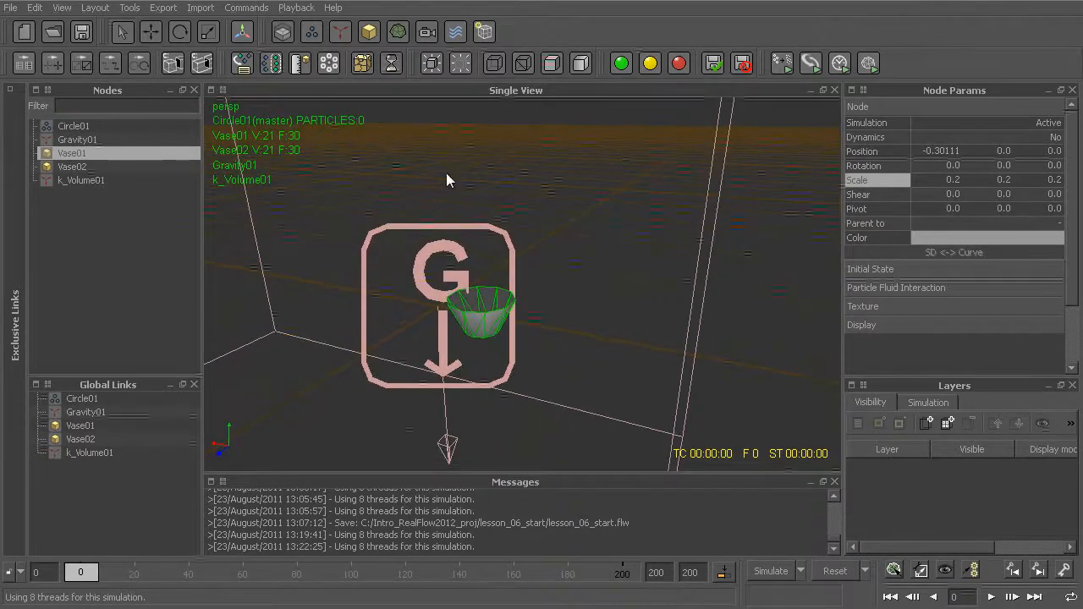
click(299, 64)
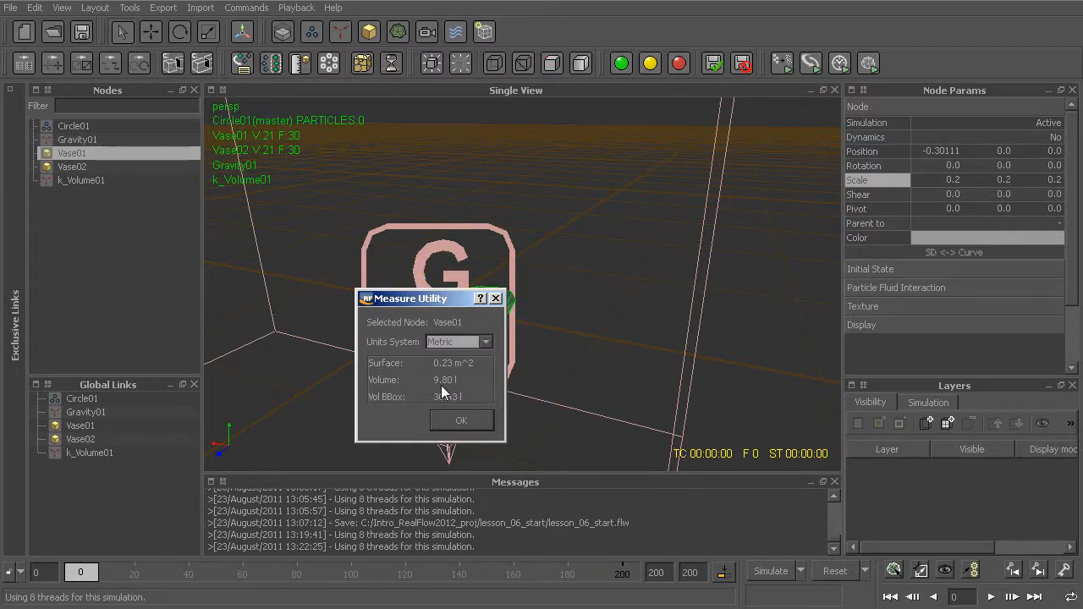
click(474, 343)
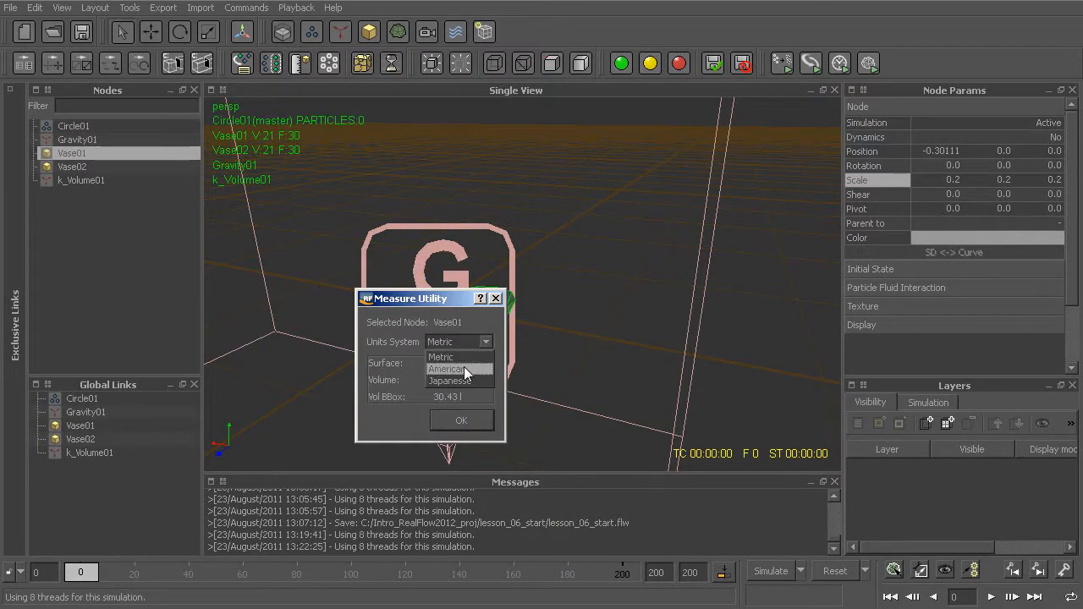
click(464, 365)
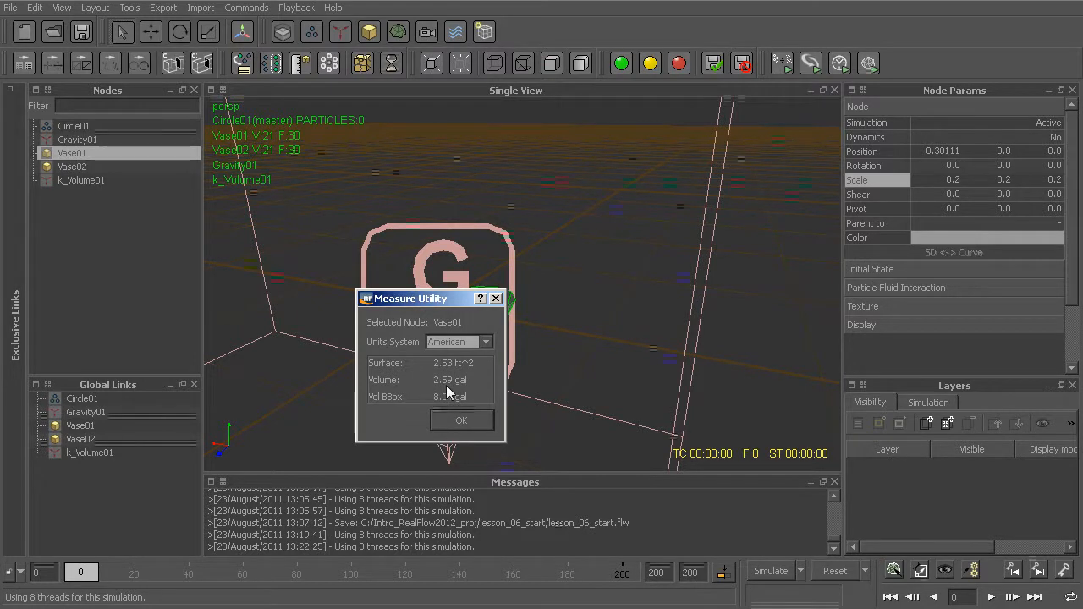
click(496, 298)
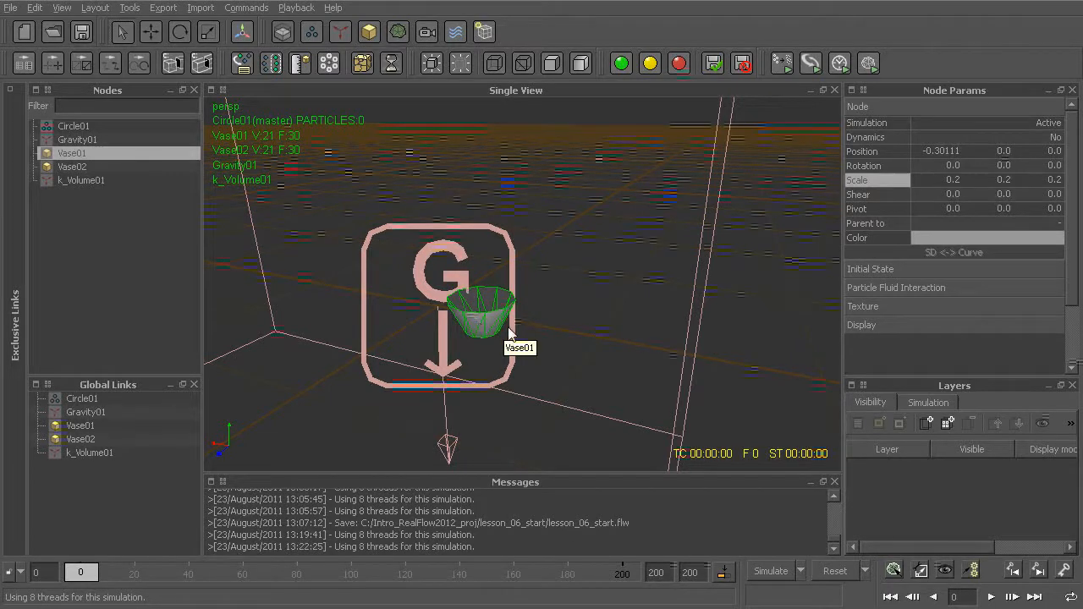
Reduce the scale of Vase01 to 0.1 on all three axes
scroll(513, 325, up, 5)
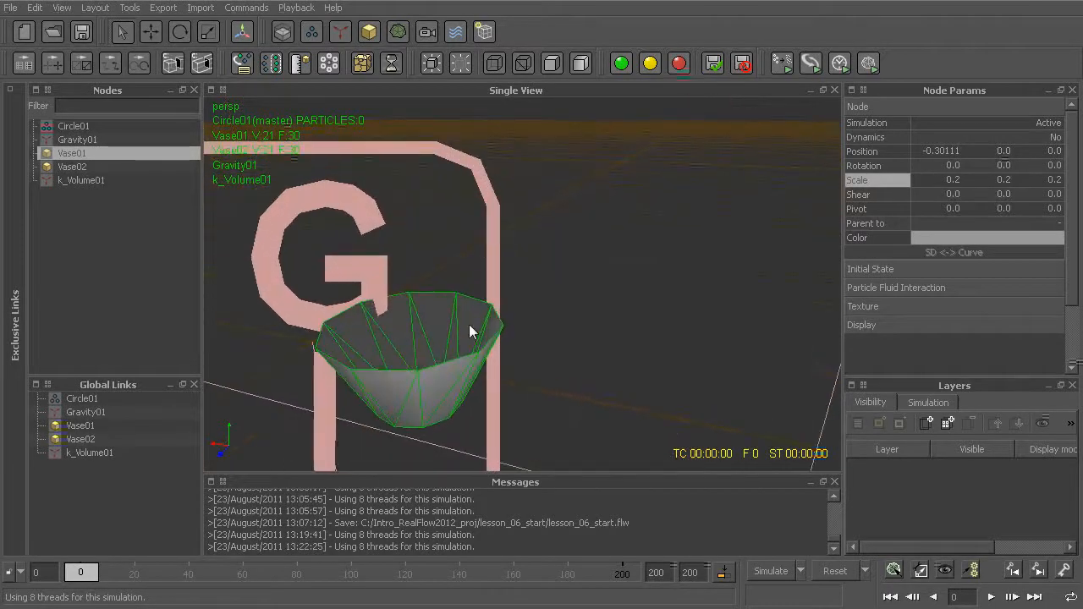
alt+drag(392, 334, 490, 371)
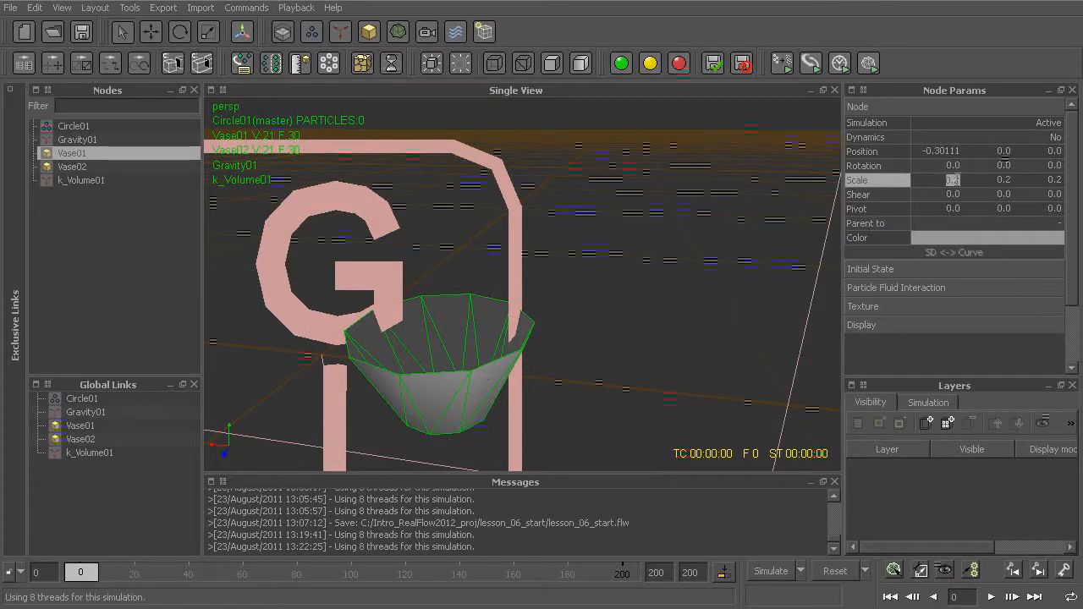
text(0.1)
key(Tab)
text(0.1)
key(Tab)
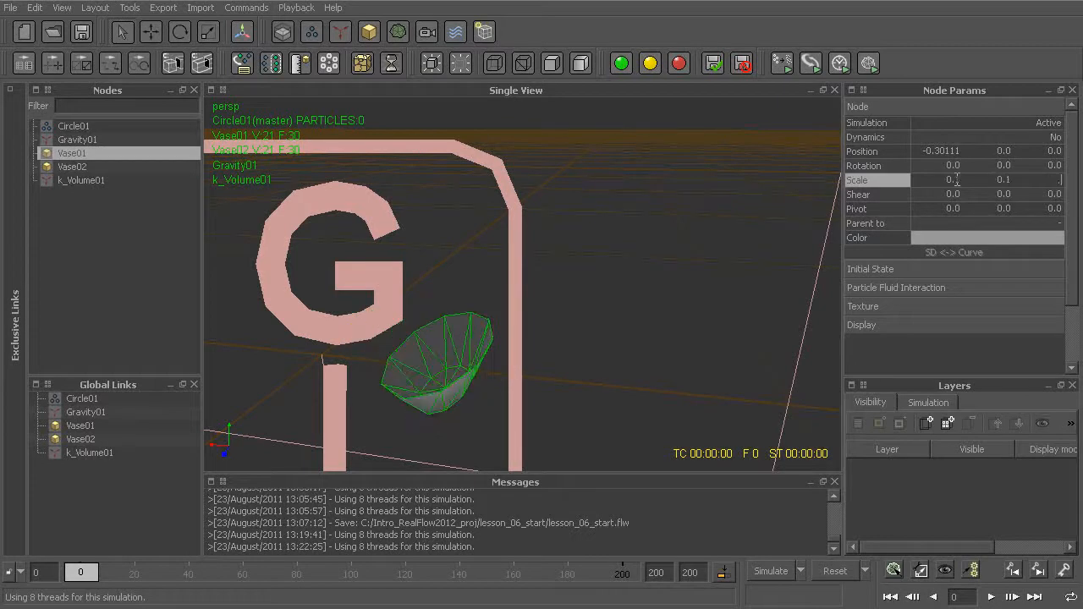
text(0.1)
key(Return)
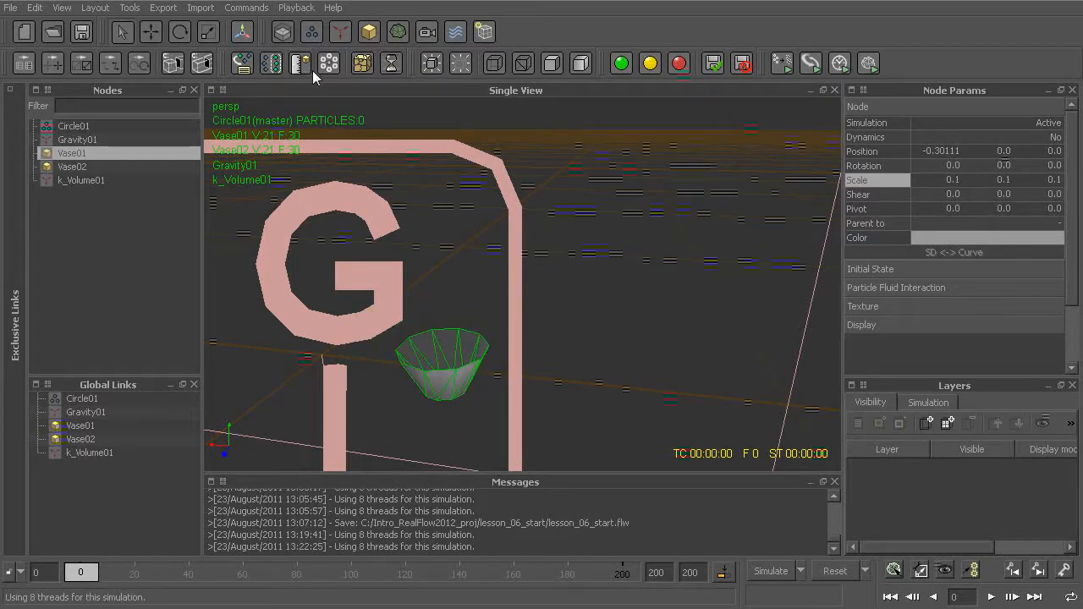
Check the volume of Vase01 at scale 0.1, switching the Measure Utility from Metric to American units
click(299, 62)
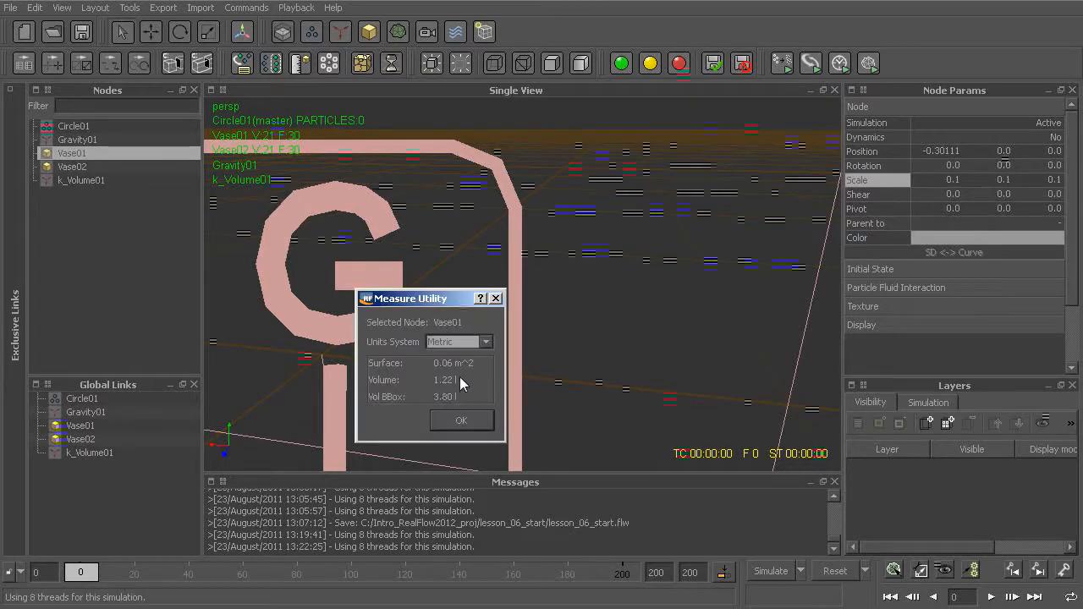
click(485, 342)
click(457, 369)
click(496, 298)
Examine the tiny Vase01 from several angles to compare its size with the gravity icon and the large upper vase
mouse_move(501, 386)
alt+mouse_down()
mouse_move(493, 366)
mouse_move(493, 377)
alt+mouse_up()
alt+middle_drag(493, 378, 520, 334)
mouse_move(521, 334)
alt+mouse_down()
mouse_move(508, 322)
mouse_move(496, 380)
mouse_move(513, 293)
mouse_move(506, 327)
alt+mouse_up()
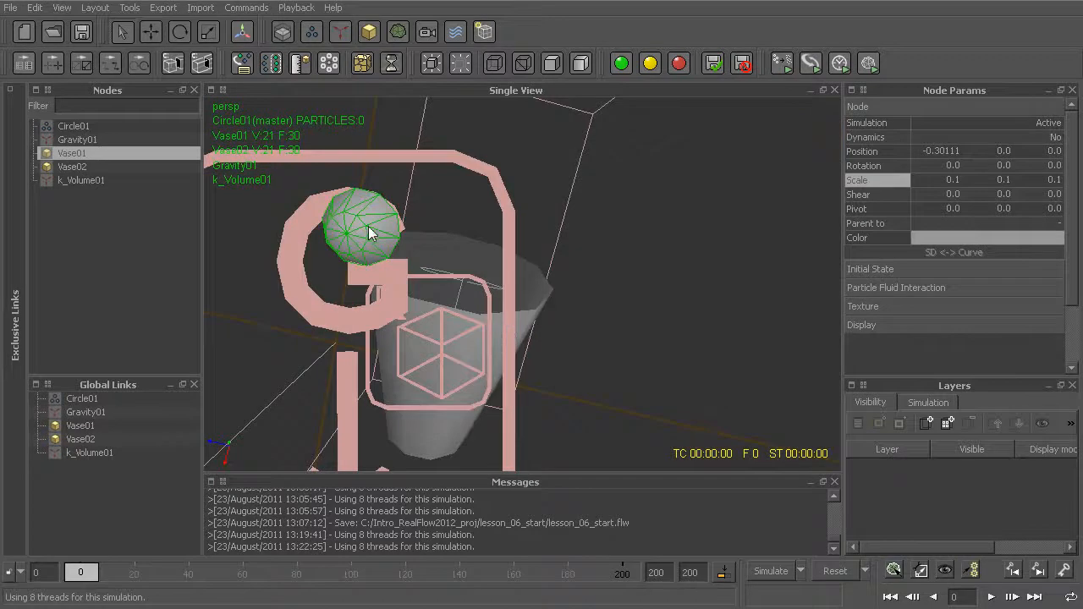
alt+drag(363, 232, 402, 272)
alt+drag(619, 387, 597, 383)
alt+drag(386, 343, 615, 237)
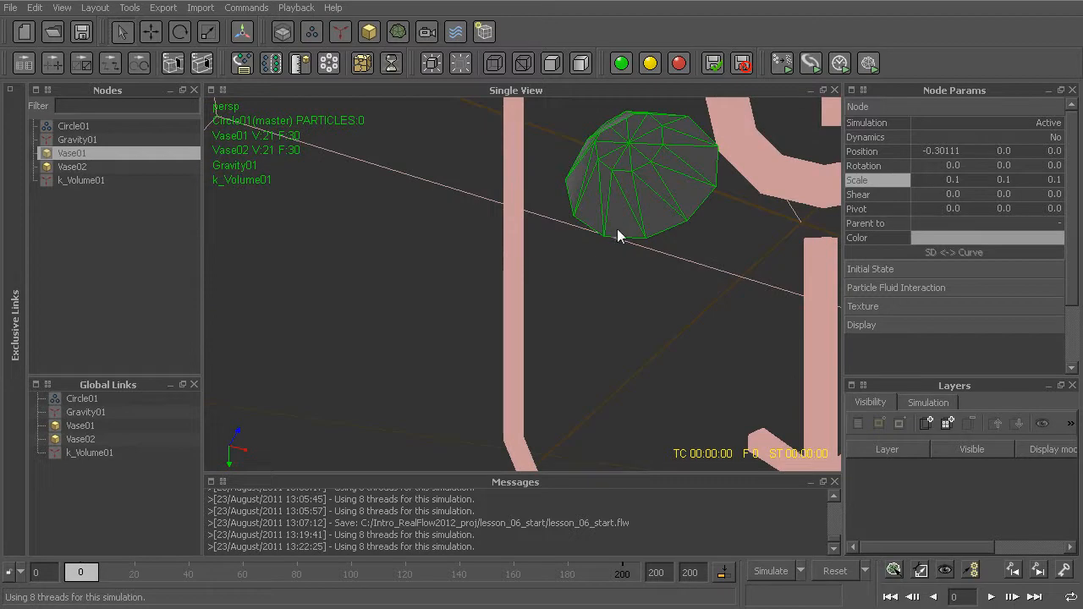
alt+drag(618, 309, 589, 366)
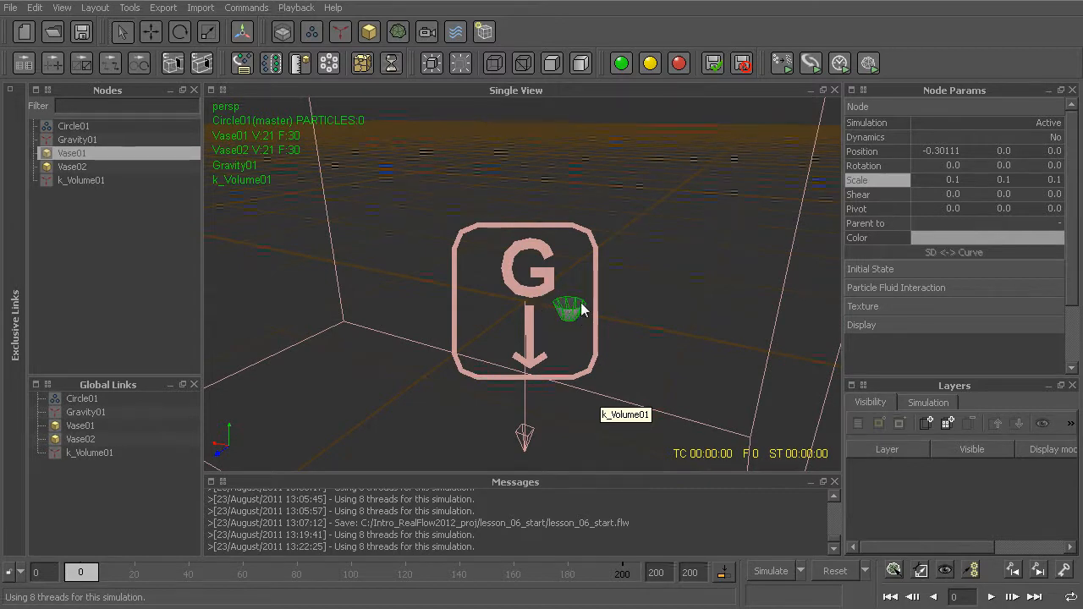
alt+drag(569, 312, 555, 335)
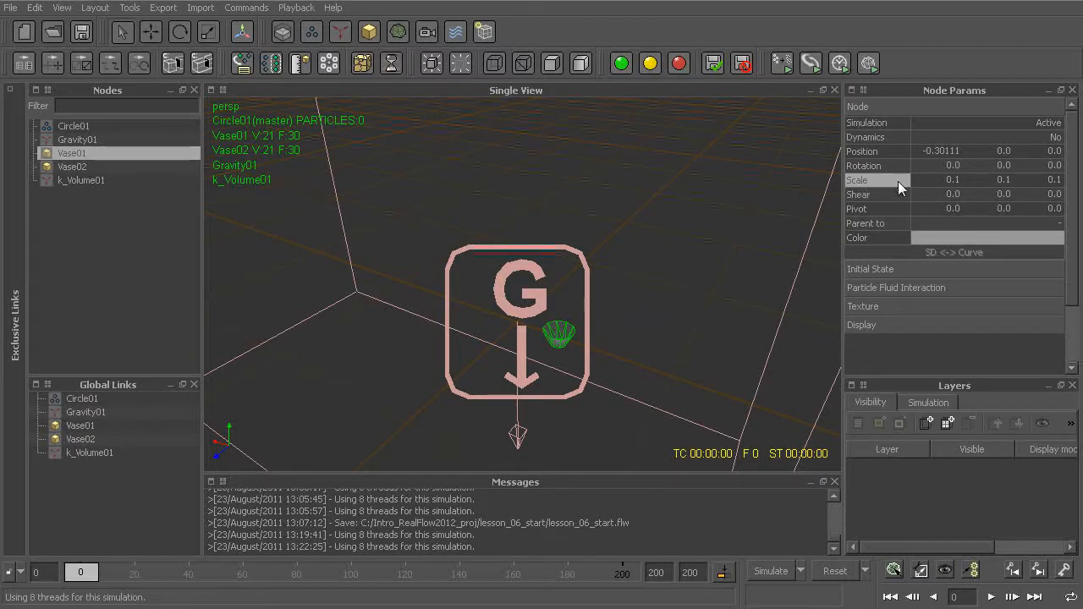
Set the scale of Vase01 to 1.0 on all three axes
click(950, 181)
click(1056, 179)
text(1)
key(Tab)
text(1)
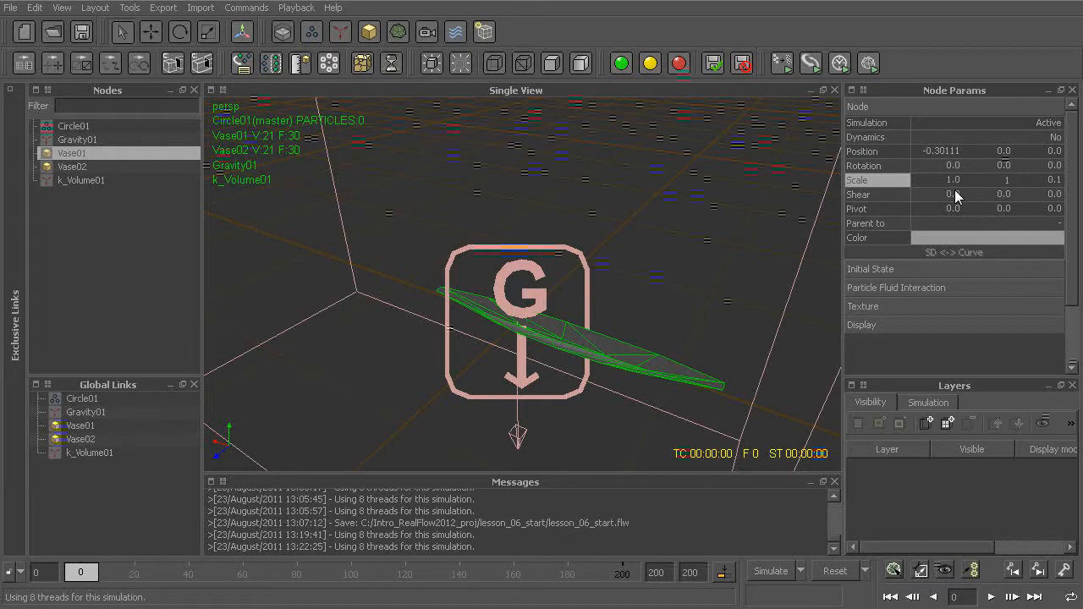
key(Tab)
text(1)
key(Return)
Stretch Vase01 vertically with the Scale tool to a Y scale of about 1.57
alt+drag(624, 320, 616, 245)
click(208, 33)
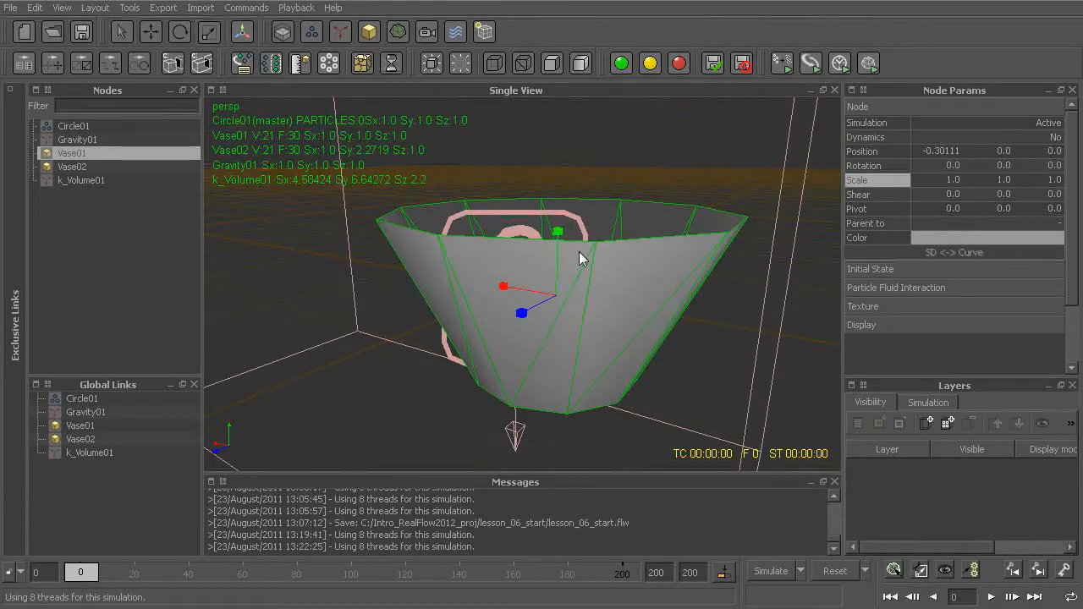
drag(558, 233, 550, 126)
alt+drag(624, 178, 657, 298)
alt+right_drag(657, 298, 601, 370)
alt+drag(600, 371, 624, 398)
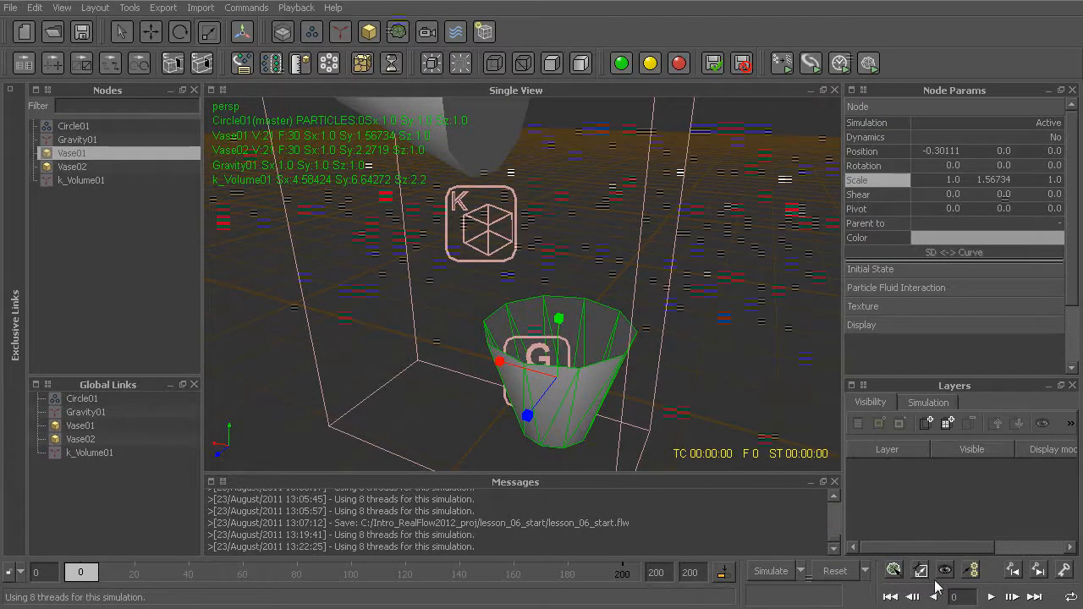
Check the Strength value of the Gravity01 daemon
alt+drag(590, 311, 609, 309)
alt+right_drag(609, 310, 616, 331)
alt+drag(615, 331, 596, 320)
click(76, 141)
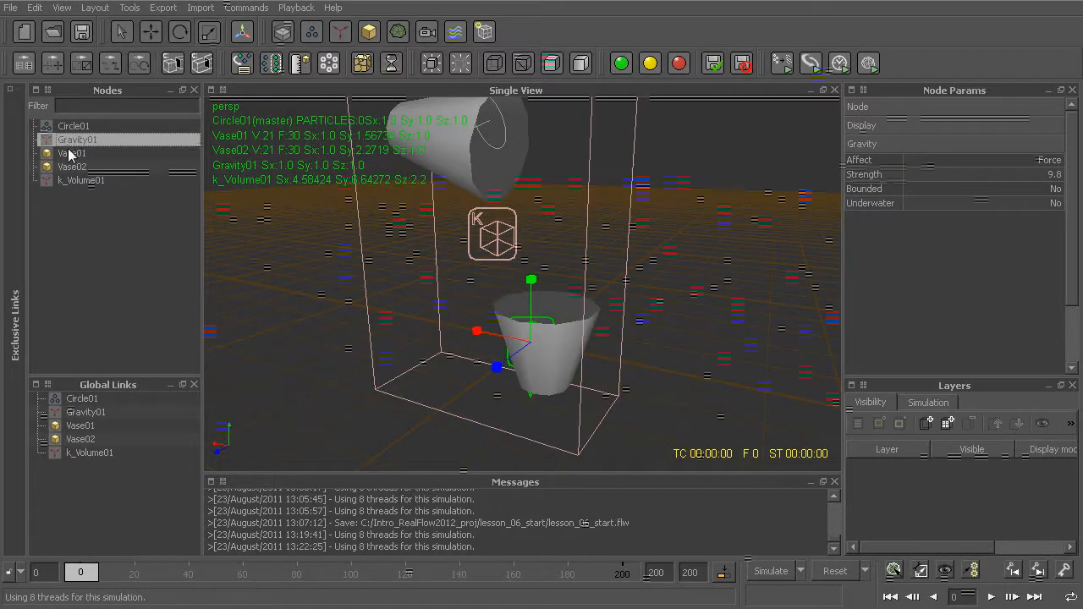
double_click(984, 174)
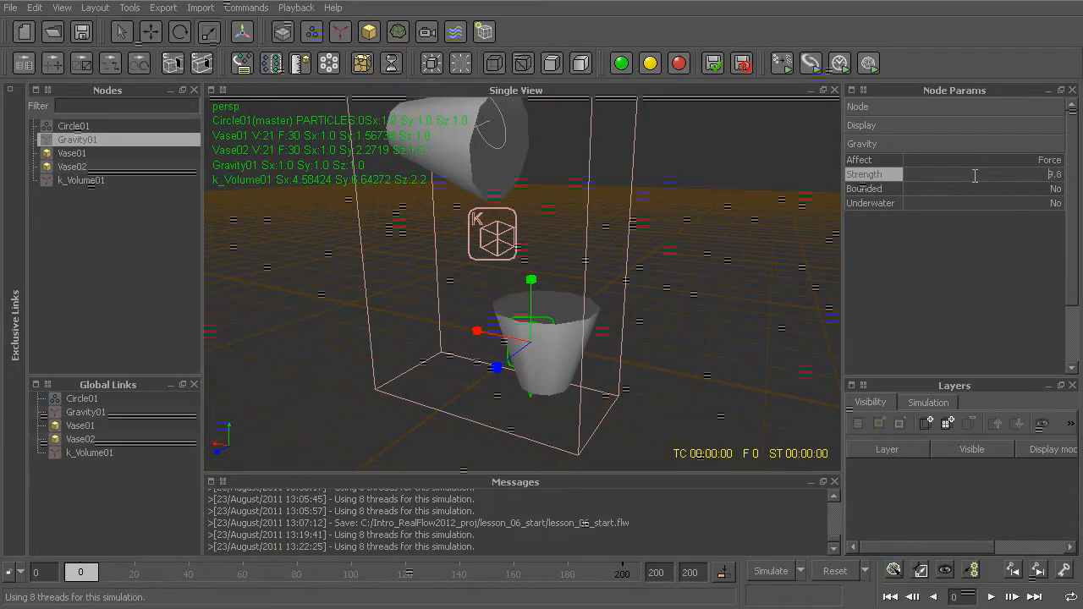
Select the Circle01 emitter, simulate the fluid through frame 200, and scrub back to frame 113
click(501, 119)
alt+drag(585, 193, 572, 163)
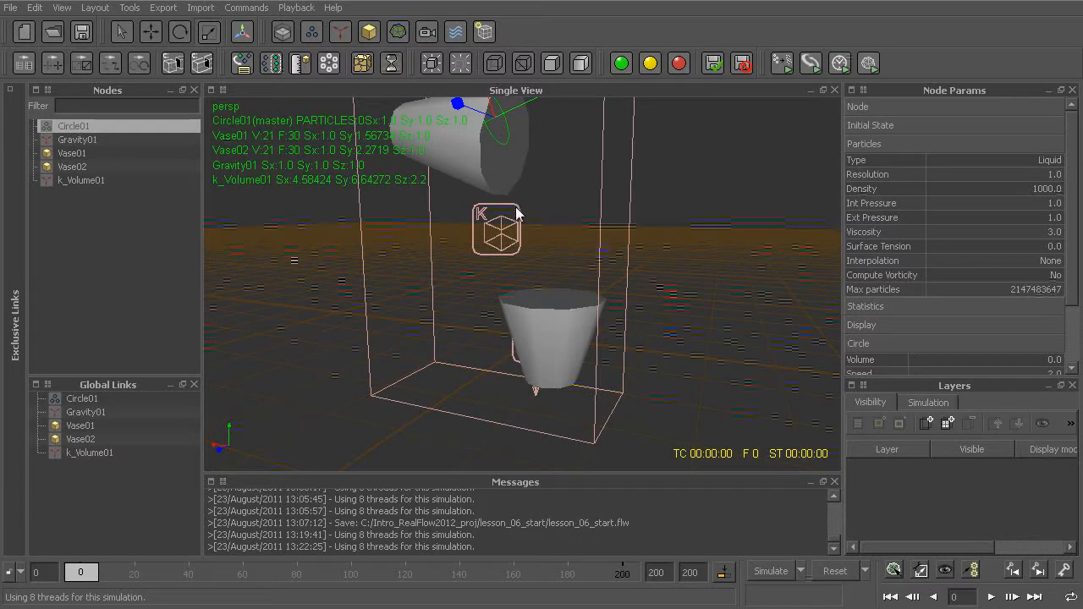
key(ctrl+a)
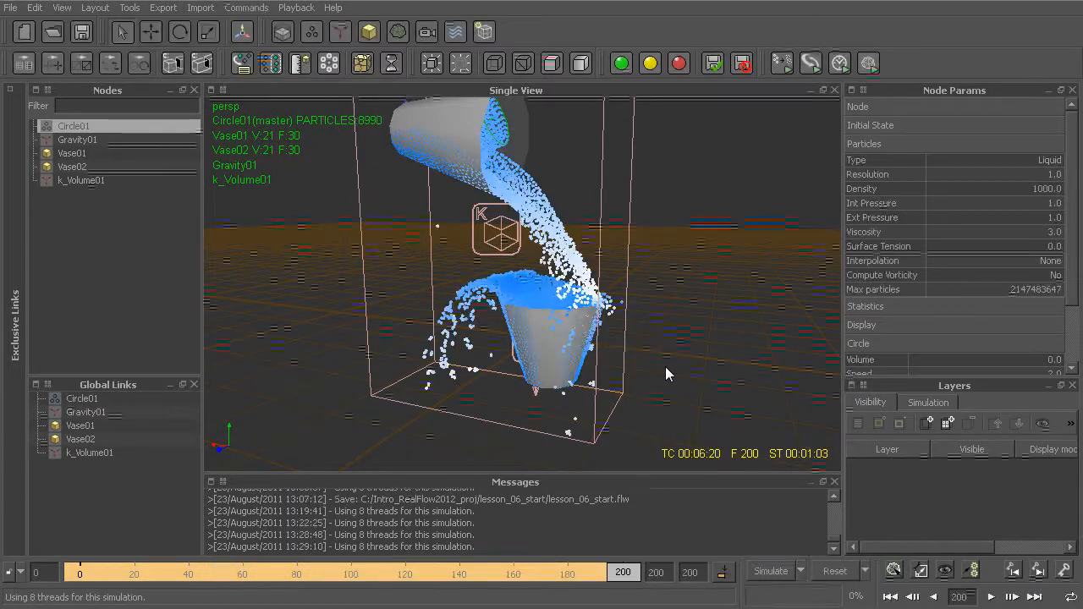
drag(601, 572, 387, 605)
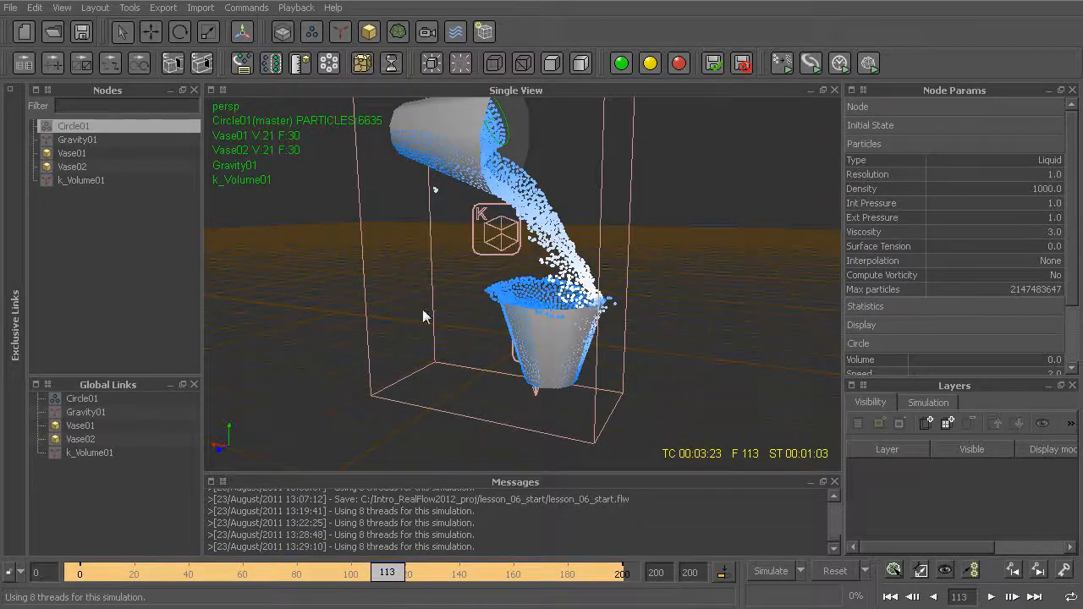
Create a video preview of the simulation, watch the pour into the lower vase, and close the player
click(297, 7)
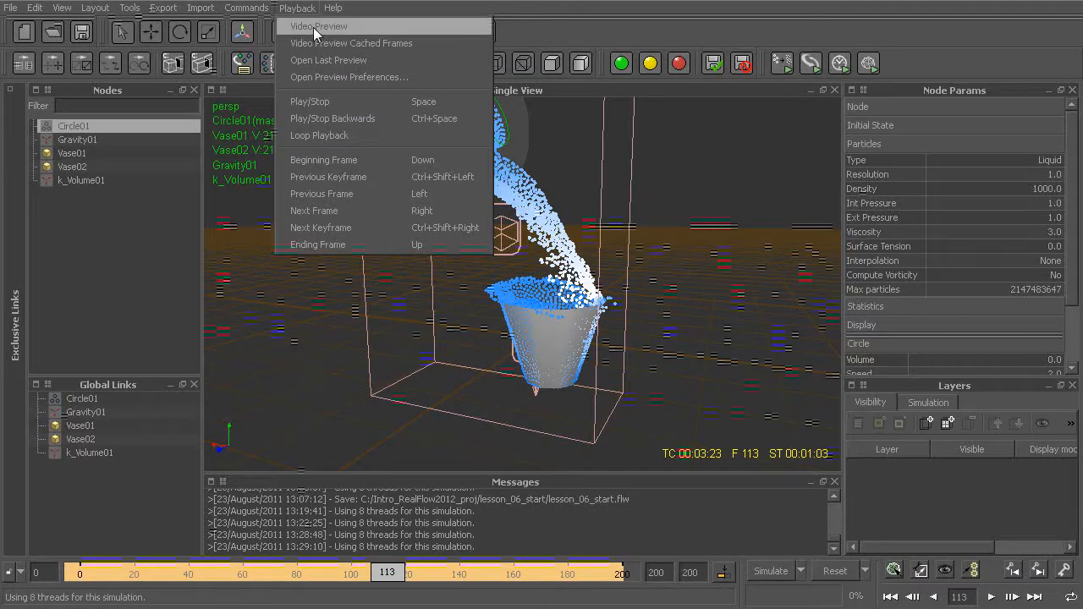
click(316, 27)
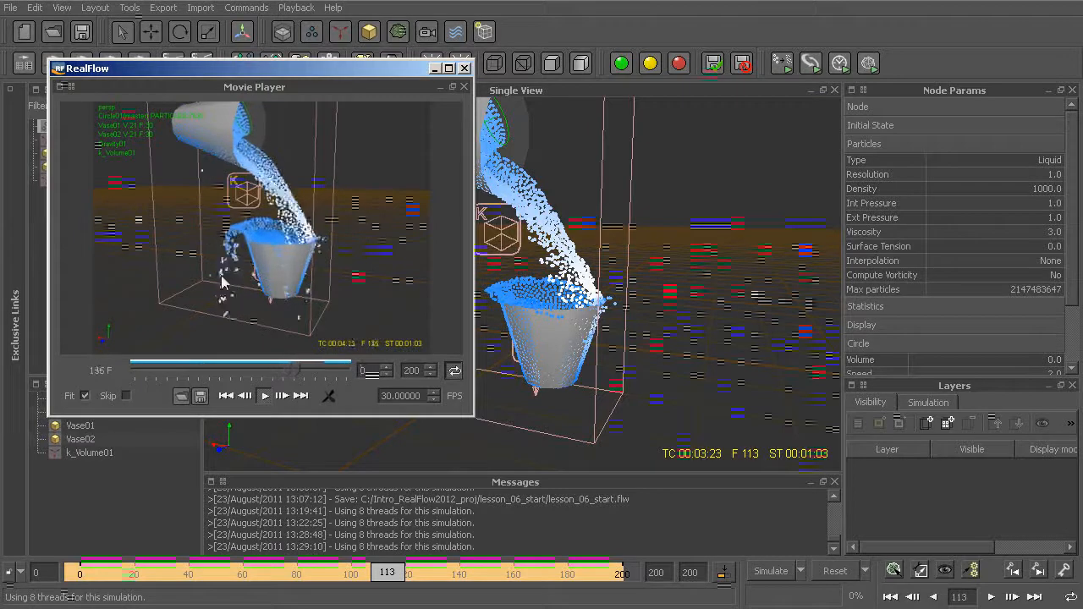
click(463, 68)
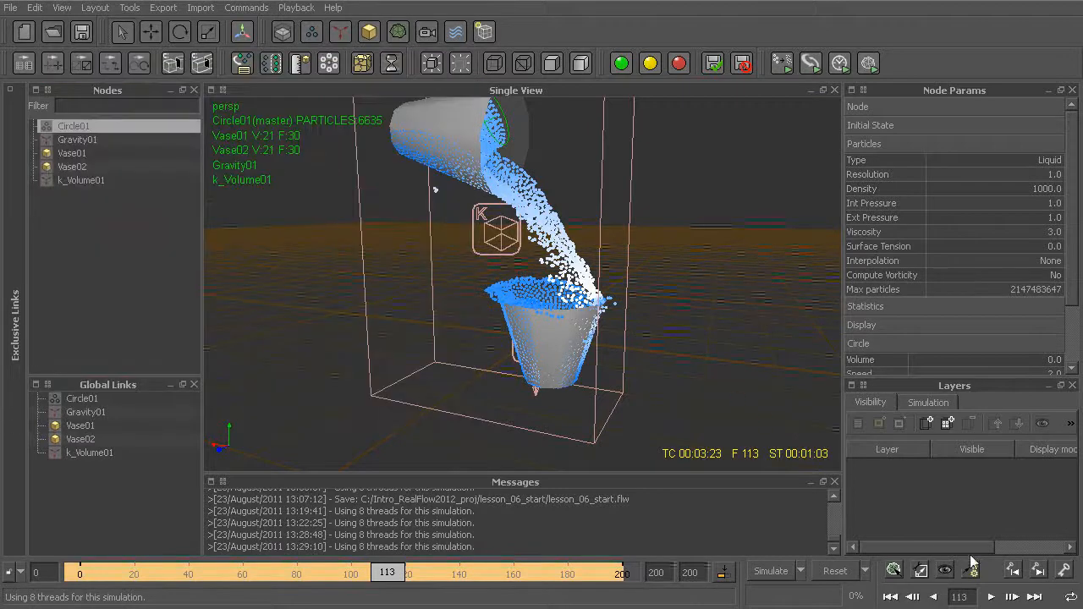
Inspect the pouring fluid from several angles and reset the simulation data
mouse_move(681, 334)
alt+mouse_down()
mouse_move(650, 358)
mouse_move(572, 362)
mouse_move(516, 348)
mouse_move(674, 349)
alt+mouse_up()
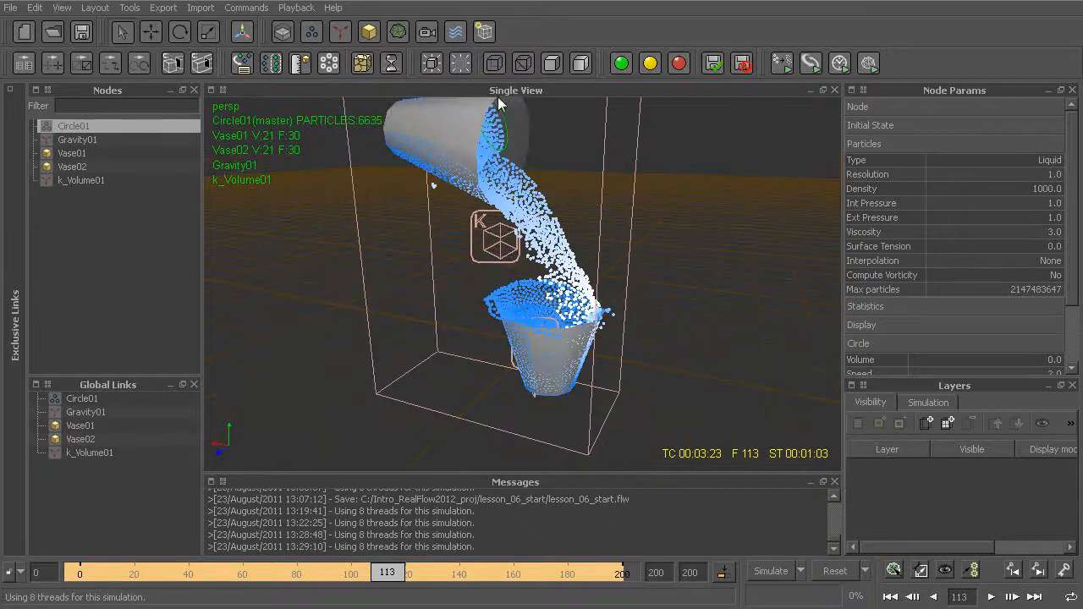
alt+drag(525, 222, 533, 194)
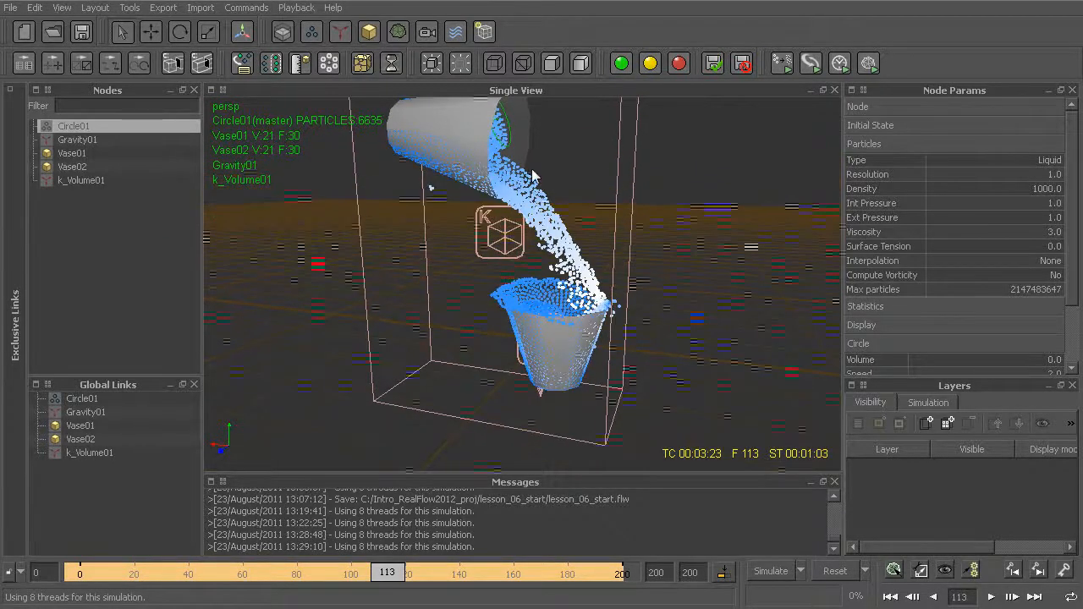
alt+drag(497, 171, 519, 261)
alt+middle_drag(519, 271, 531, 336)
key(ctrl+r)
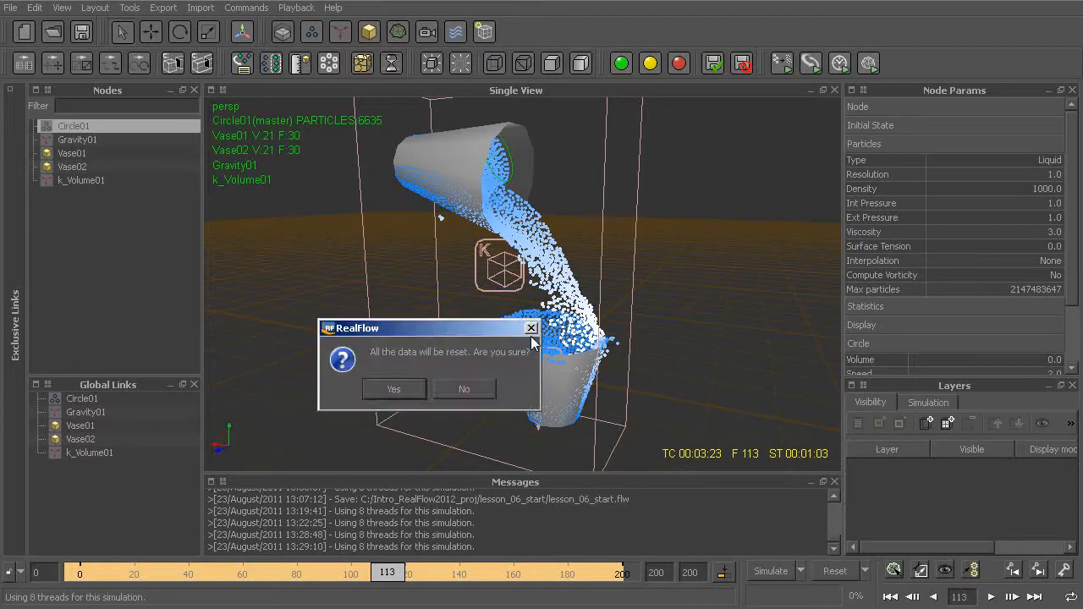
key(Return)
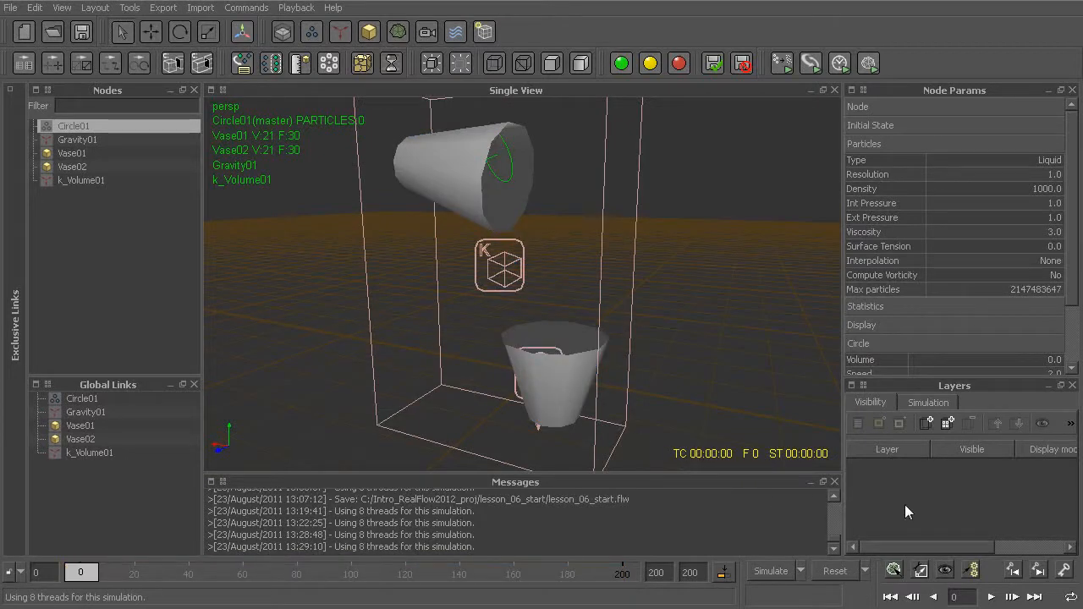
Review the frame rate and time step settings in the simulation options without changing them
click(801, 572)
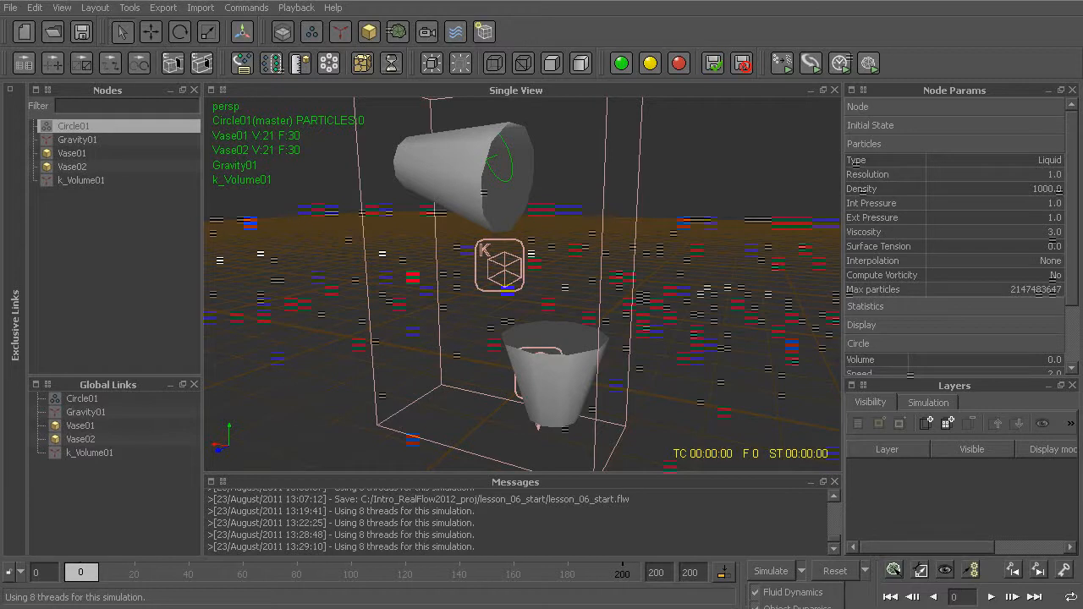
click(787, 608)
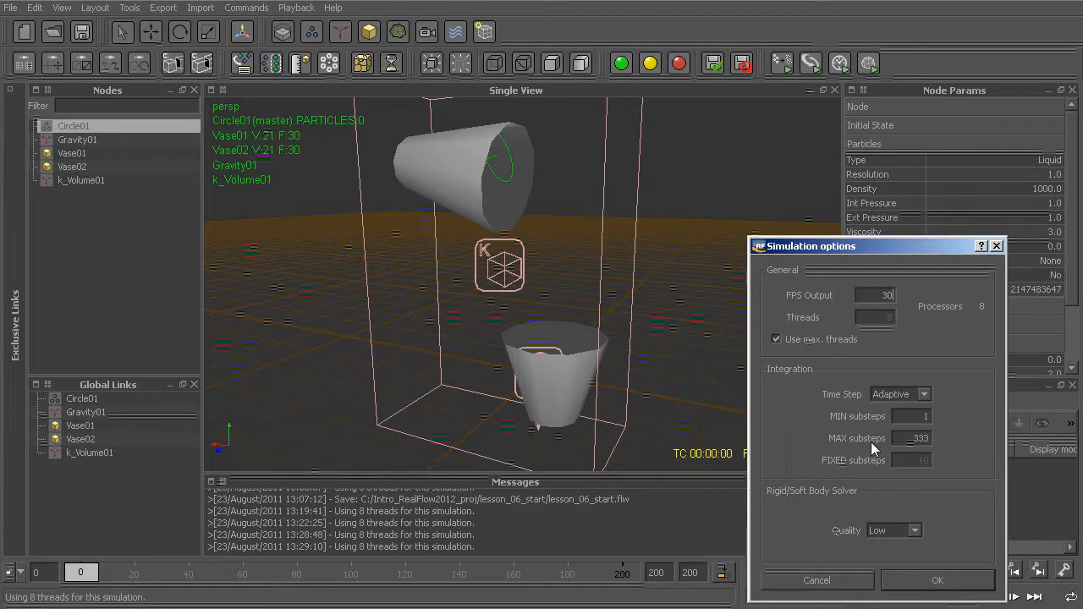
drag(838, 247, 685, 169)
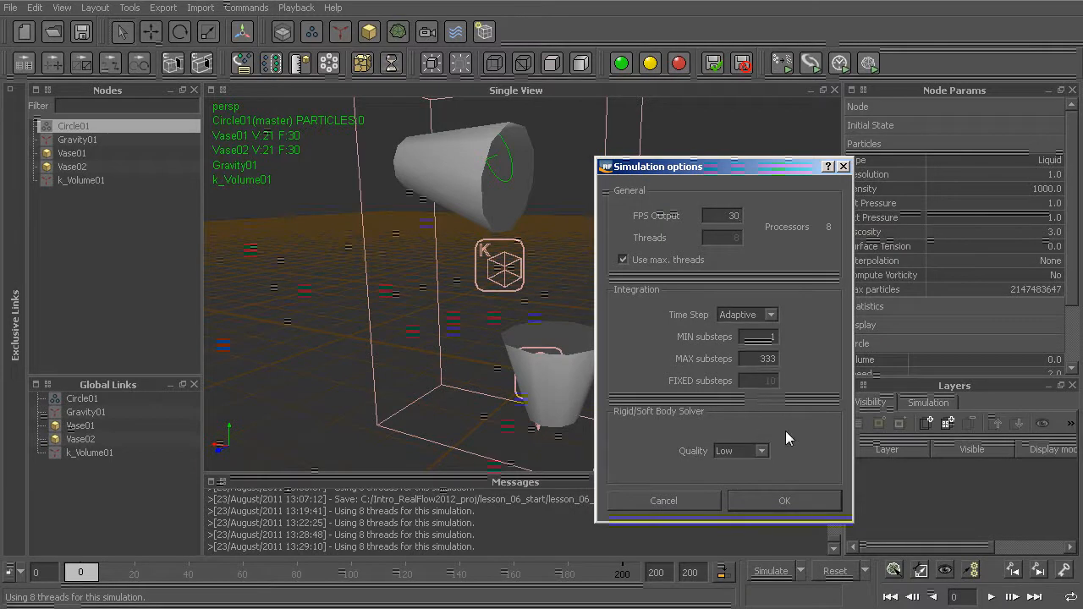
click(659, 499)
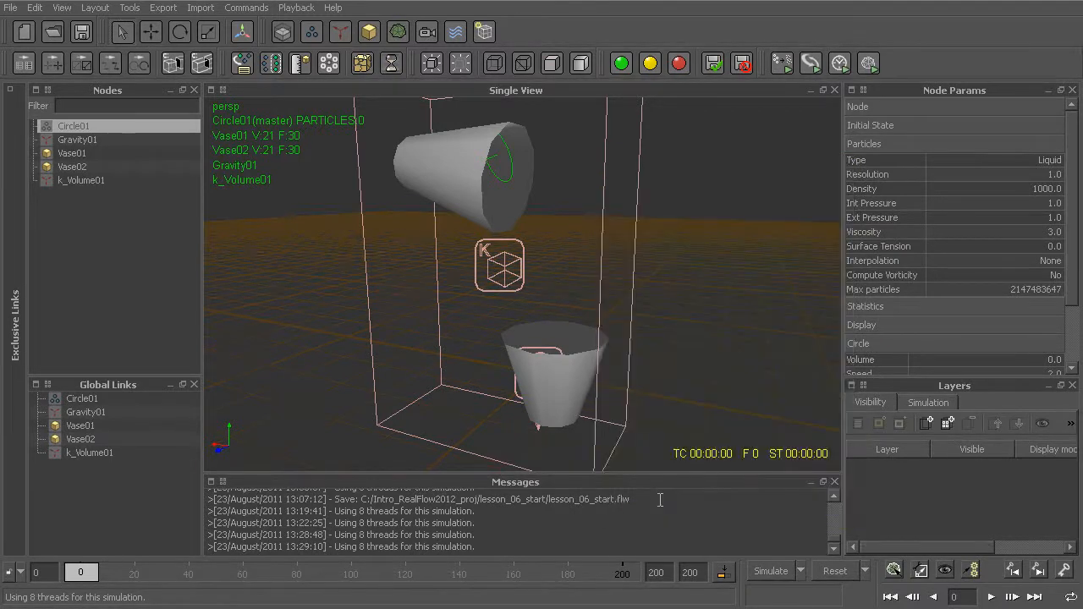
Set the Geometry scale to 0.1 in the scale options
click(921, 572)
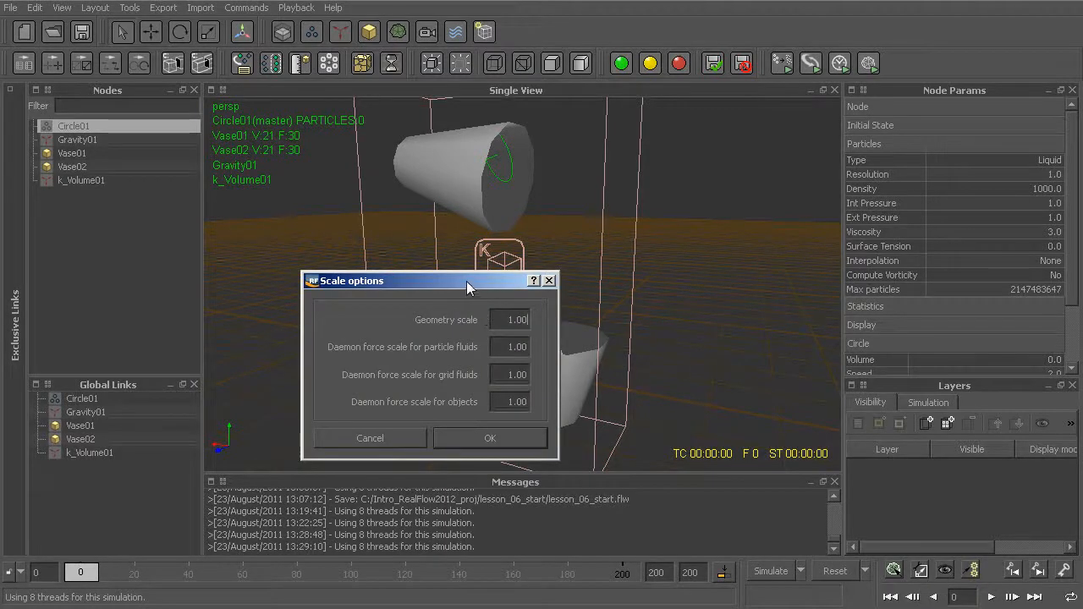
drag(469, 287, 729, 173)
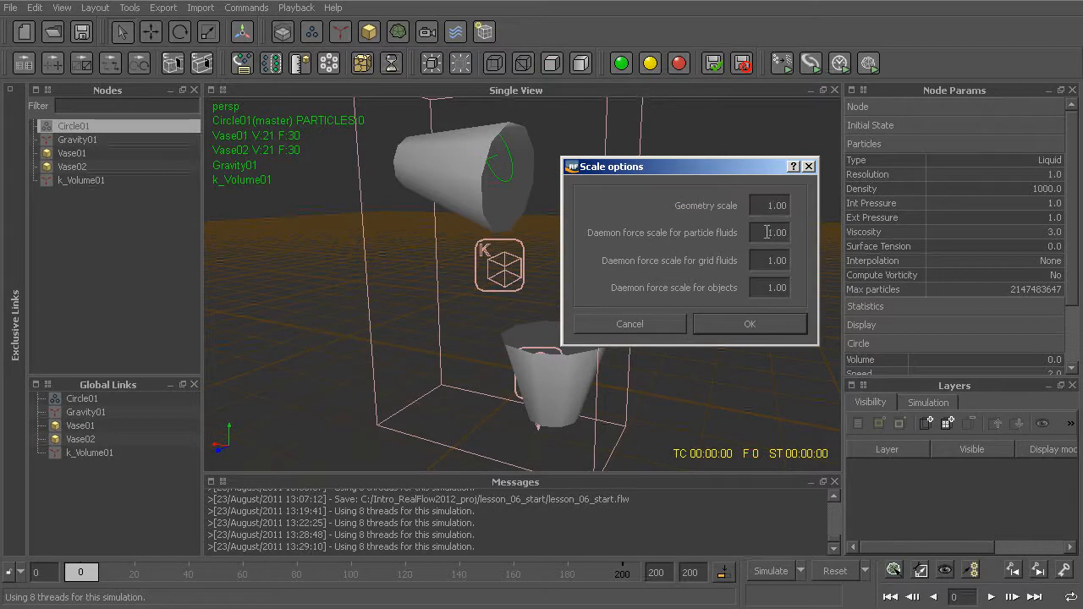
double_click(759, 205)
text(.1)
click(762, 323)
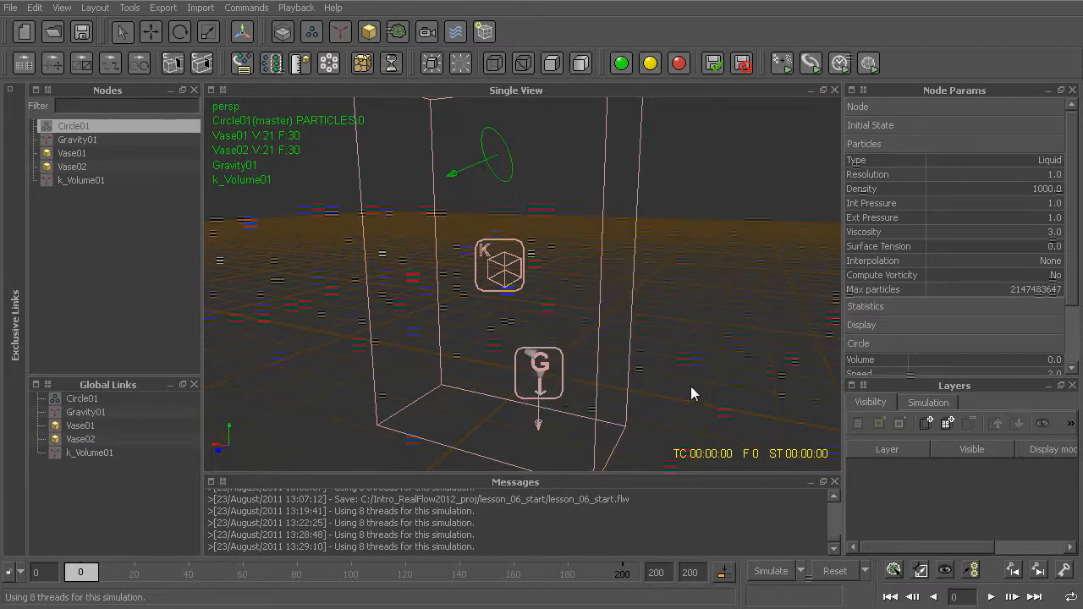
Examine the shrunken vases beside the gravity icon and check the node parameters of Vase01
alt+middle_drag(623, 399, 601, 297)
alt+right_drag(601, 318, 622, 249)
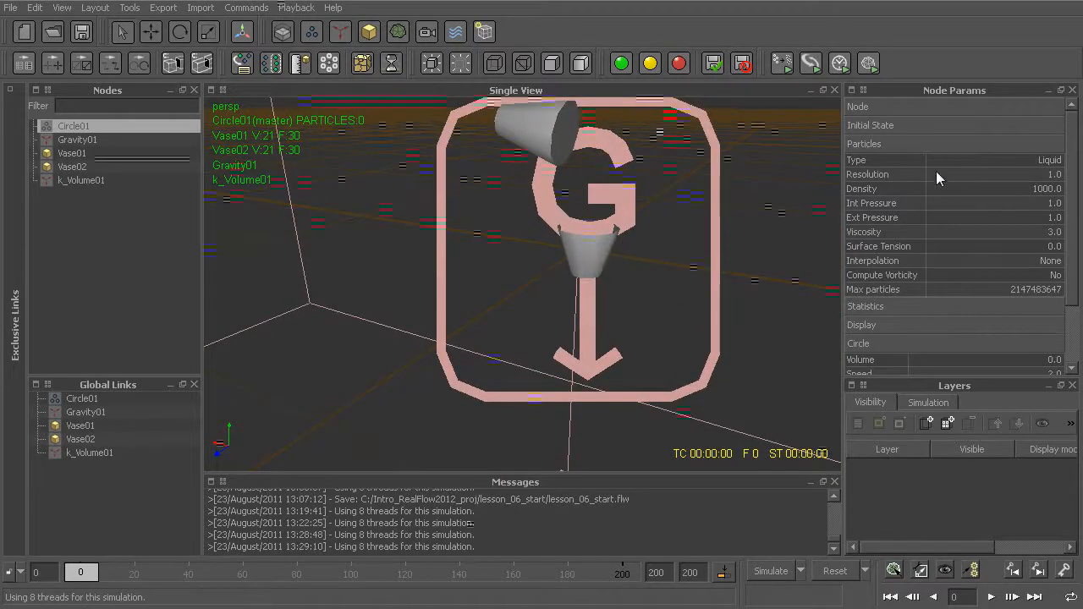
click(592, 269)
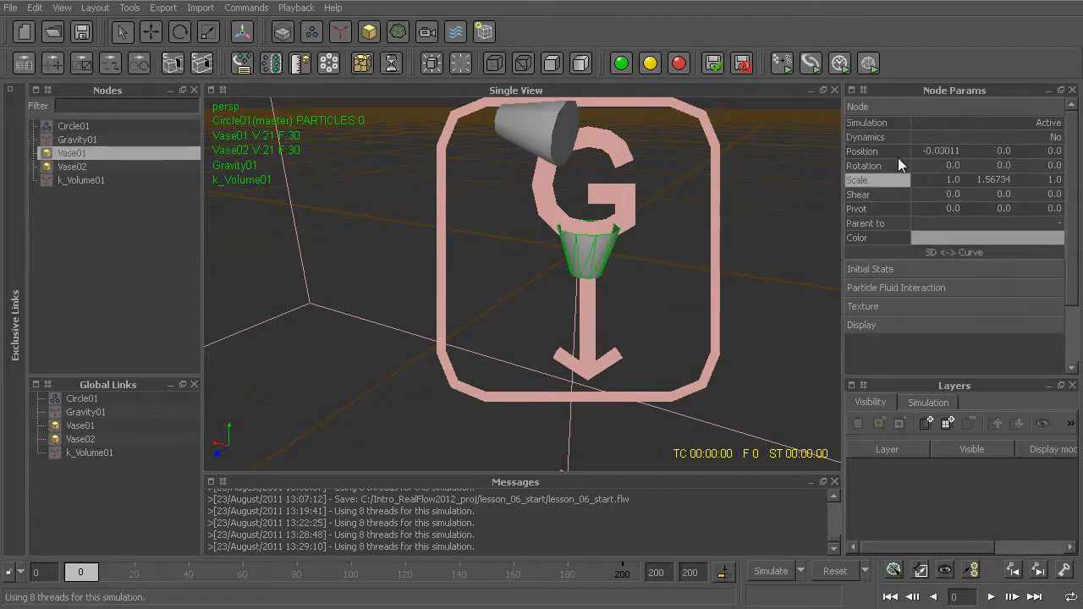
alt+right_drag(720, 263, 566, 255)
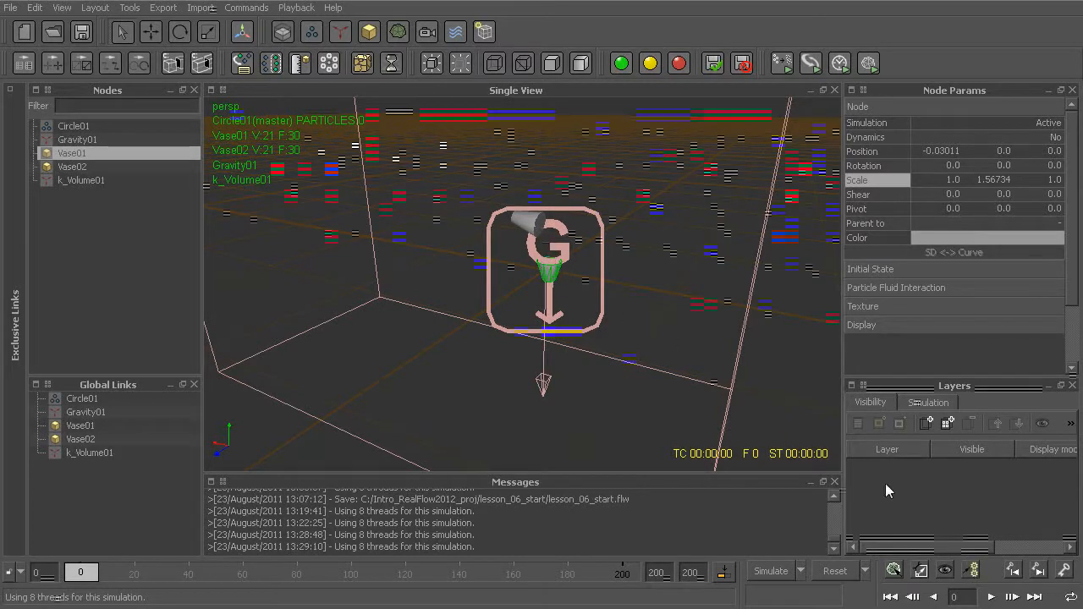
Set the Geometry scale back to 1 and the Daemon force scale for particle fluids to 10
click(972, 571)
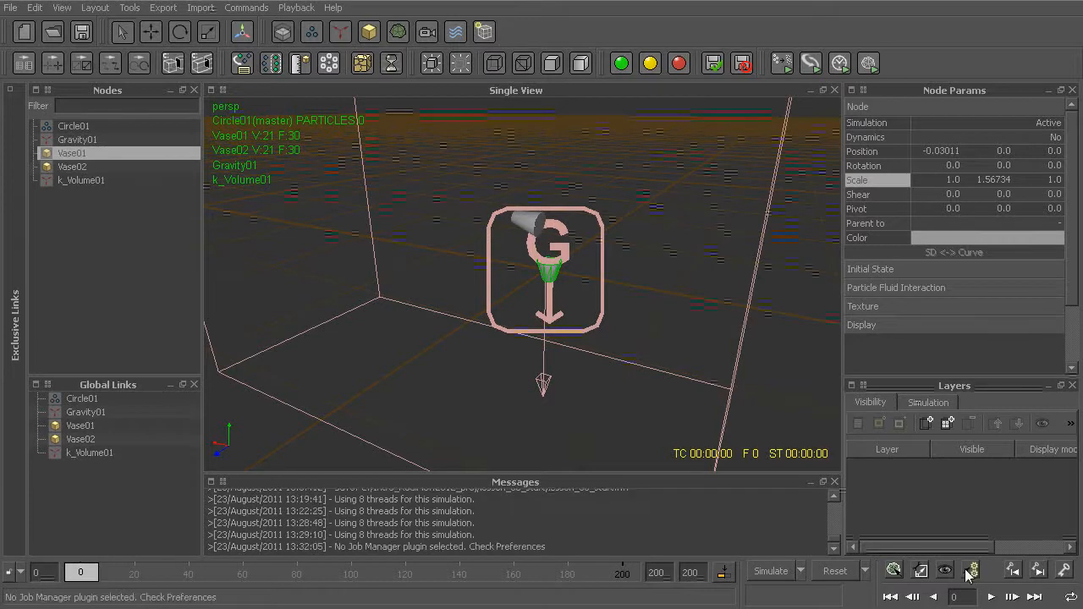
click(921, 570)
double_click(498, 318)
text(1)
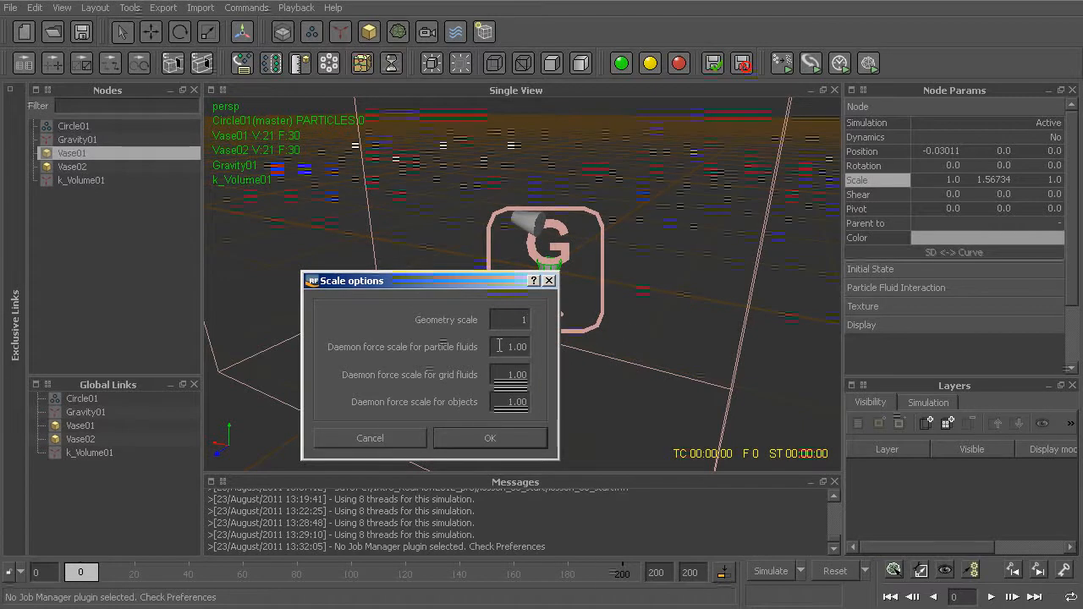
key(Tab)
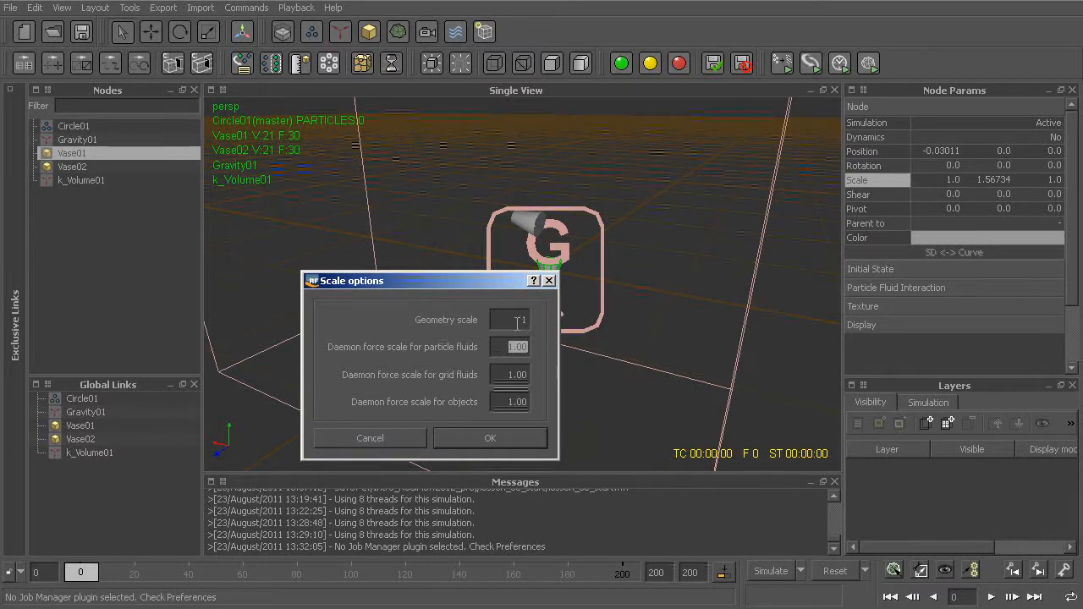
drag(498, 346, 536, 347)
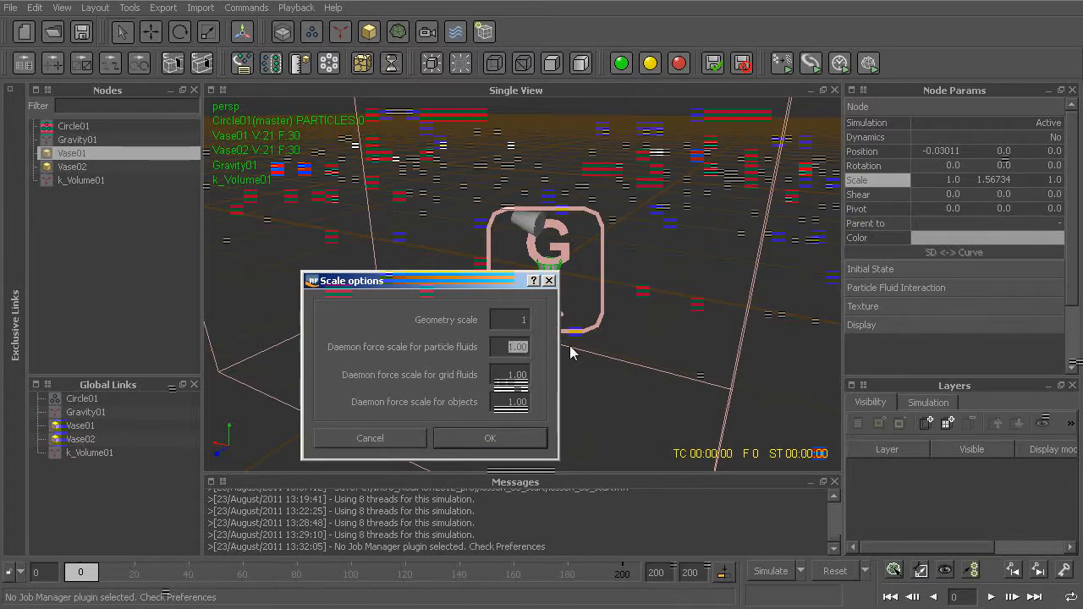
text(10)
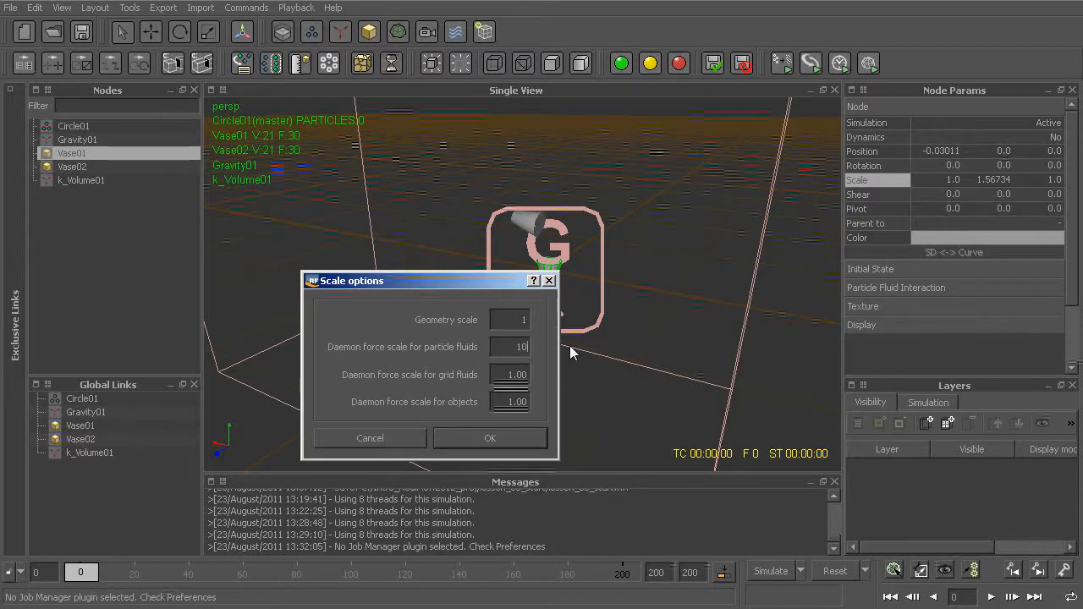
click(486, 437)
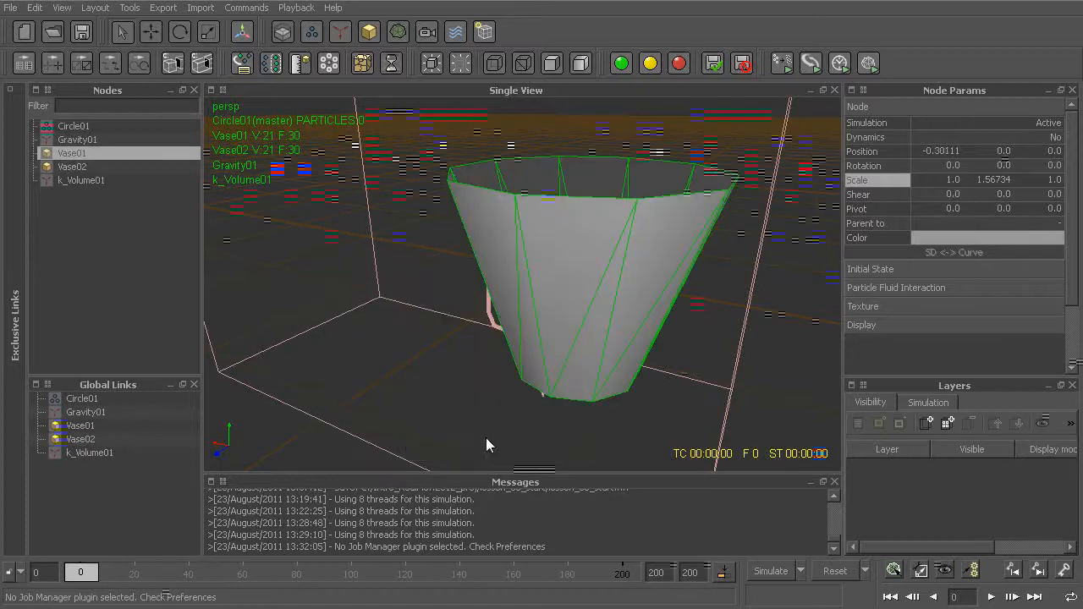
Simulate the fluid with both vases in view and shorten the timeline to end at frame 150
alt+middle_drag(576, 314, 563, 393)
alt+right_drag(561, 396, 556, 447)
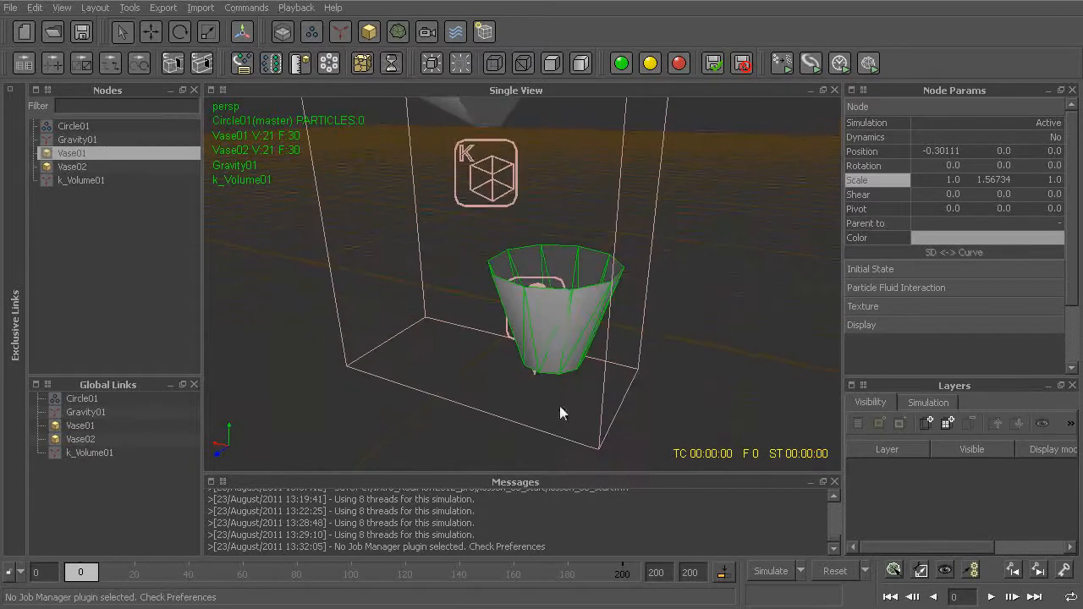
alt+drag(551, 328, 571, 392)
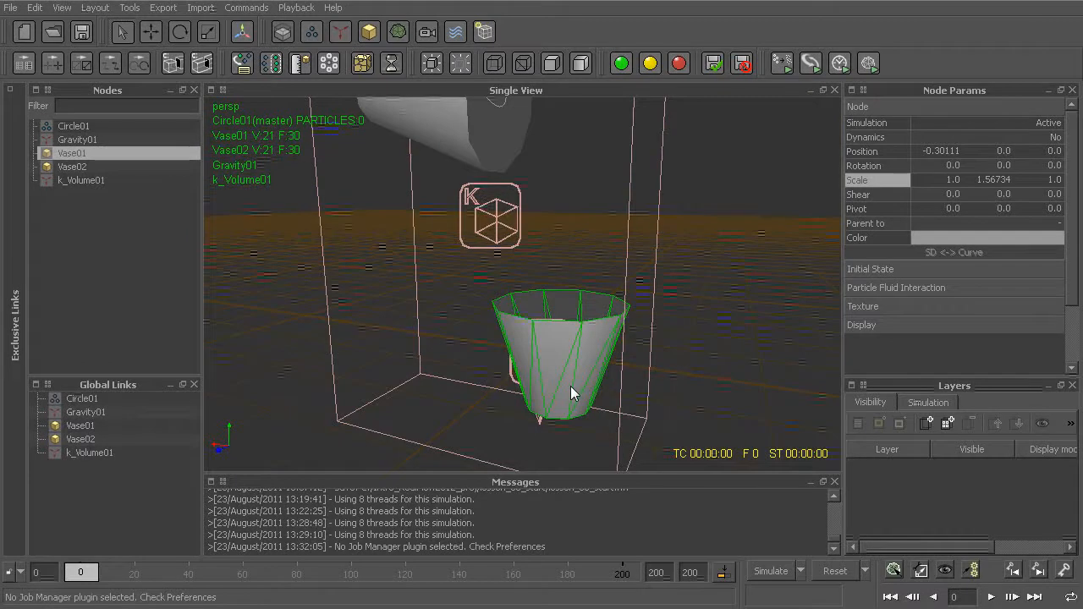
key(ctrl+a)
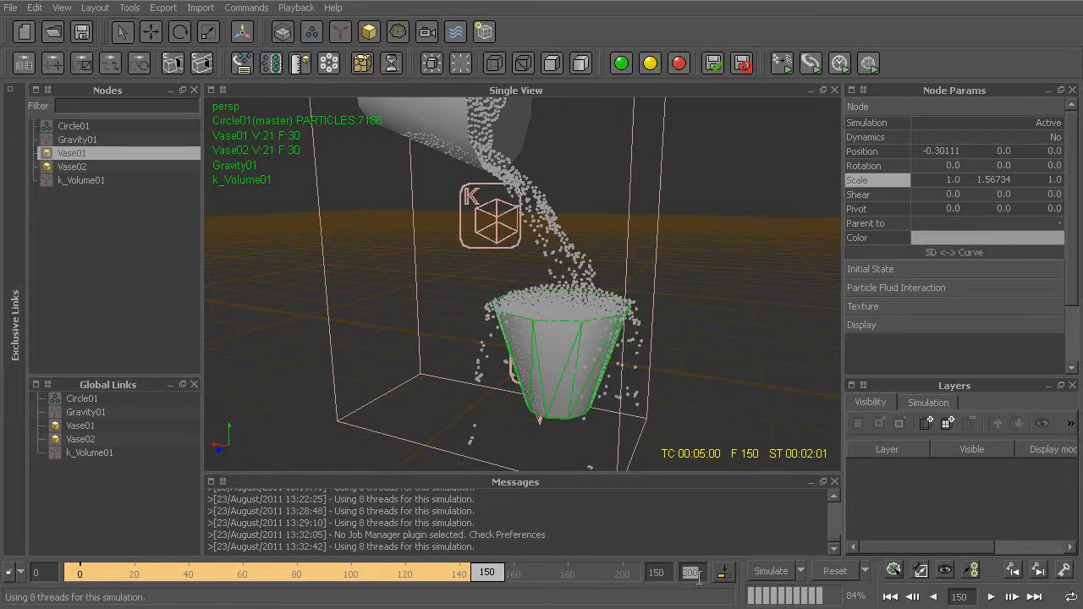
key(Return)
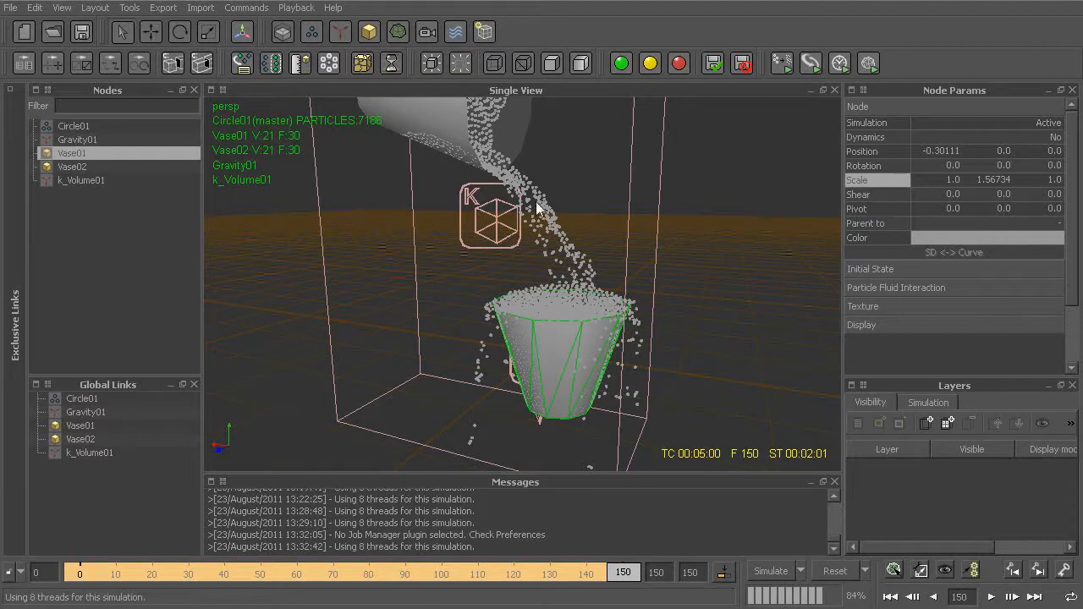
Create a video preview of the simulated pour with the Circle01 fluid selected, watch it, and close the movie player
click(543, 230)
click(296, 9)
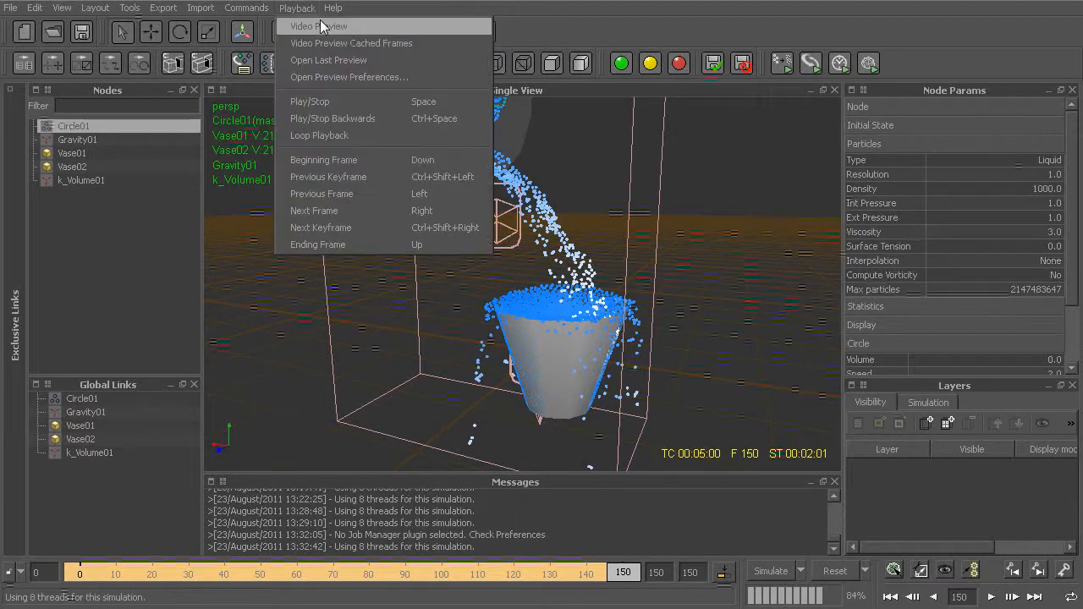
click(345, 26)
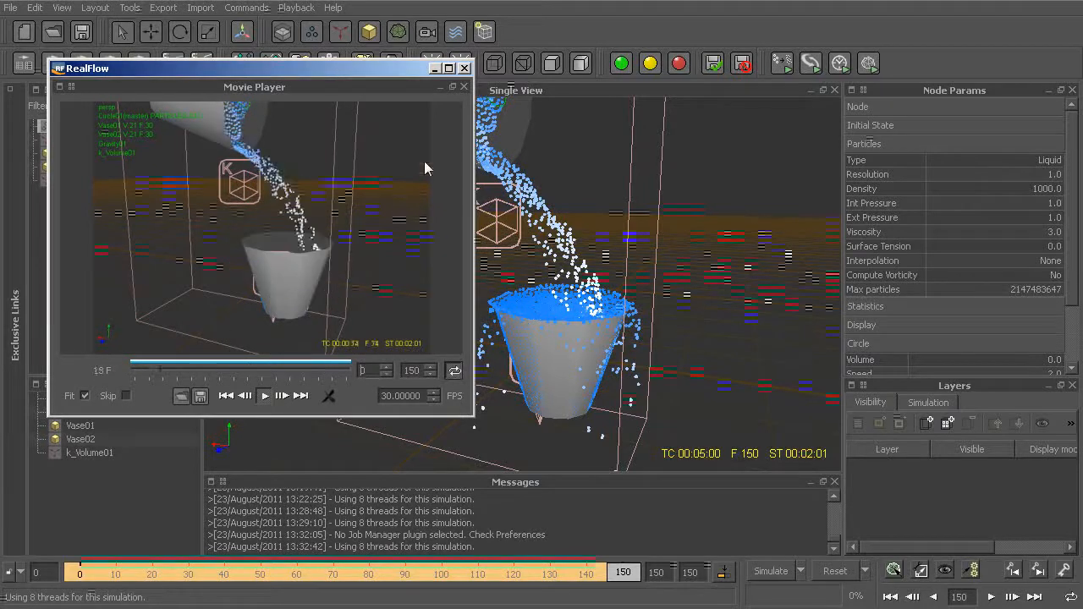
click(464, 69)
Examine the fluid inside the tilted vase around frames 63 and 59 for particles escaping near the emitter
drag(579, 575, 309, 546)
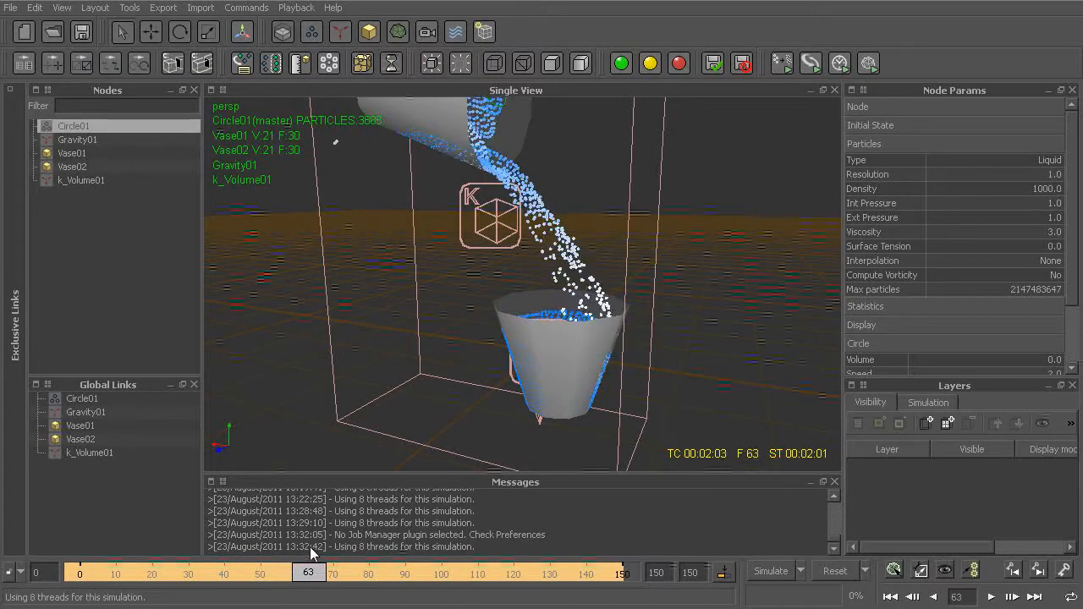
alt+drag(366, 149, 575, 250)
alt+drag(575, 201, 318, 241)
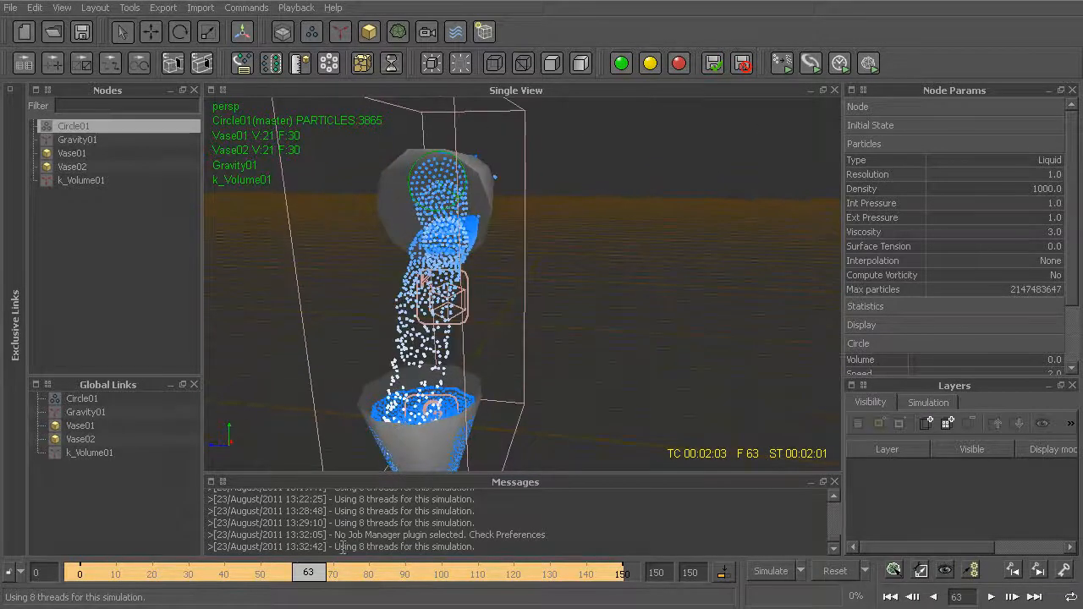
mouse_move(291, 580)
mouse_down()
mouse_move(159, 578)
mouse_move(356, 578)
mouse_move(79, 579)
mouse_move(294, 579)
mouse_up()
alt+drag(484, 183, 472, 285)
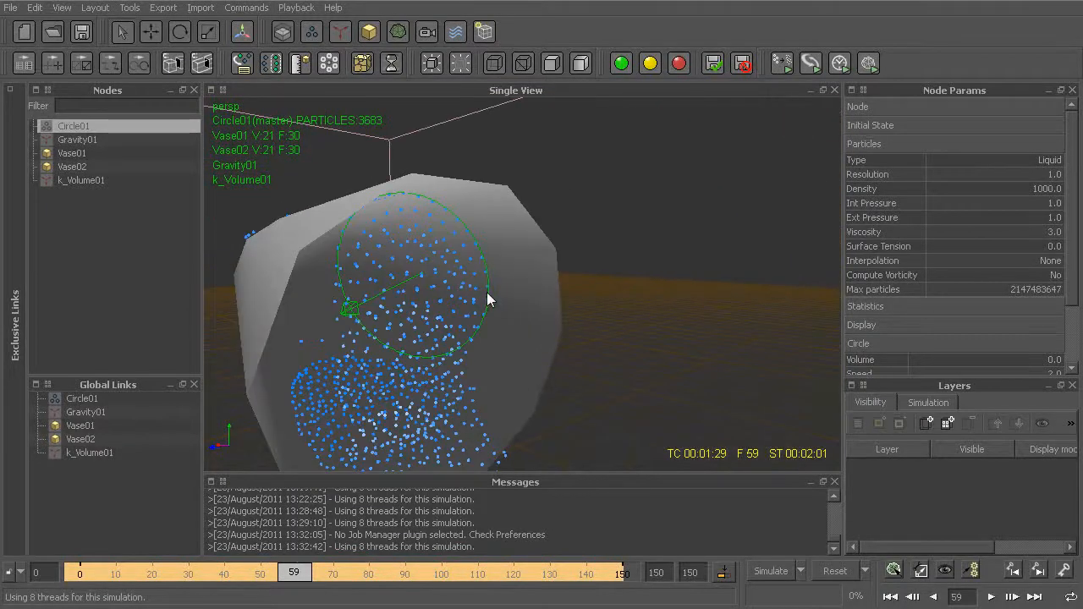
Reset the simulation and move the Circle01 emitter down inside the tilted vase to about X 0.85, Y 3.93
click(490, 298)
key(alt+r)
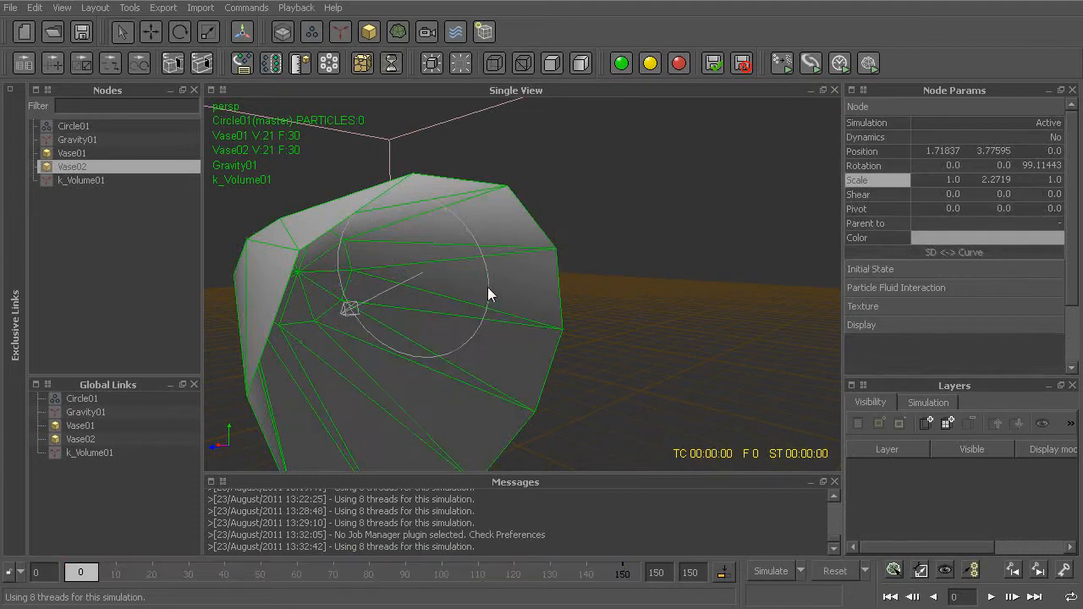
click(489, 287)
key(w)
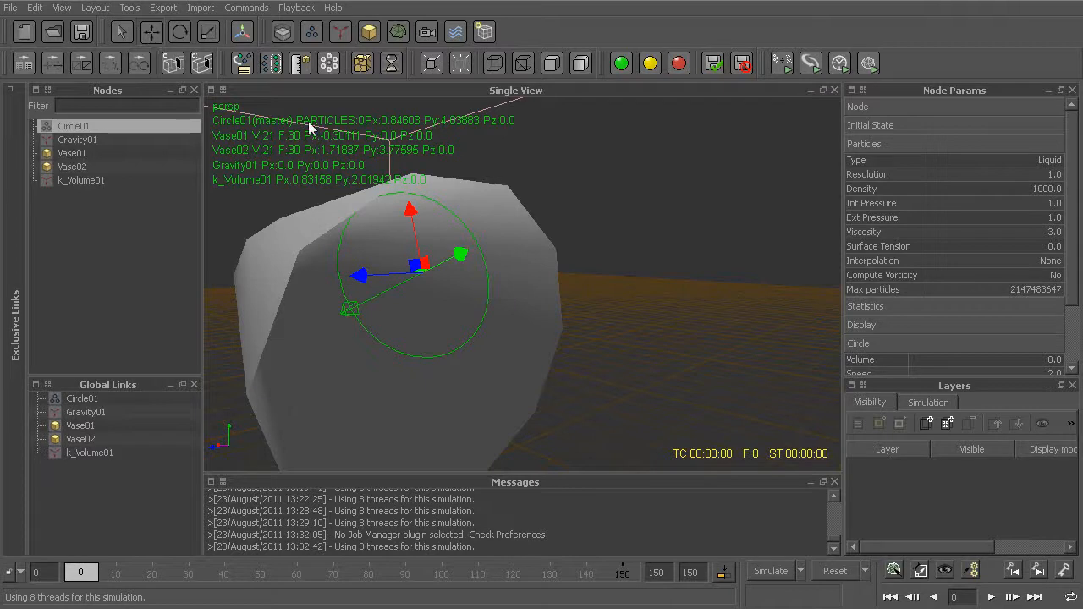
drag(412, 211, 412, 227)
drag(464, 266, 460, 268)
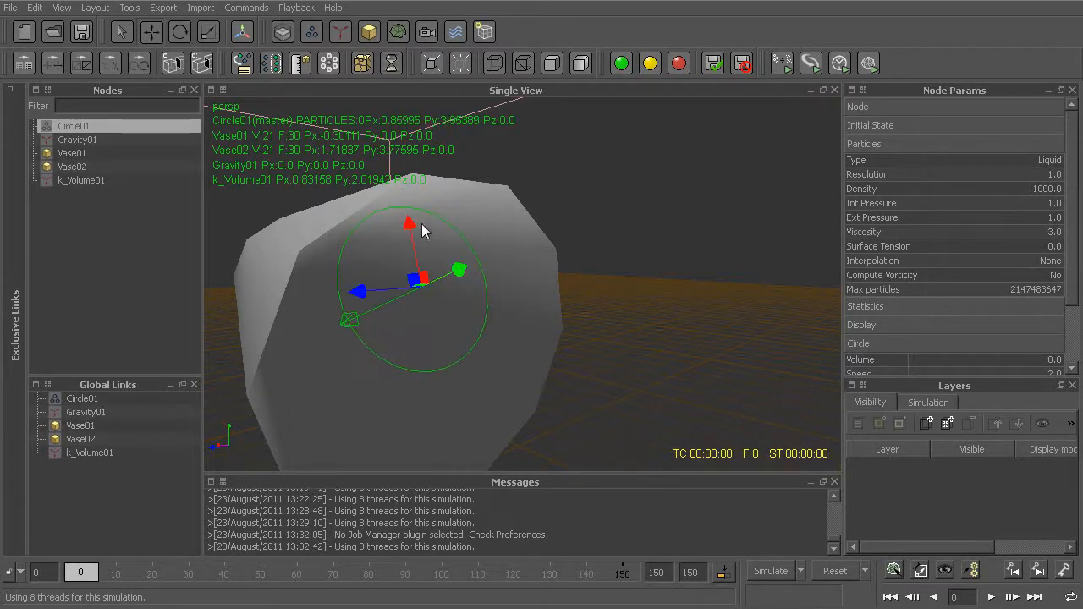
drag(409, 224, 410, 230)
Review the geometry and daemon force values in the scale options and close them without changes
alt+drag(448, 277, 529, 313)
scroll(528, 309, up, 2)
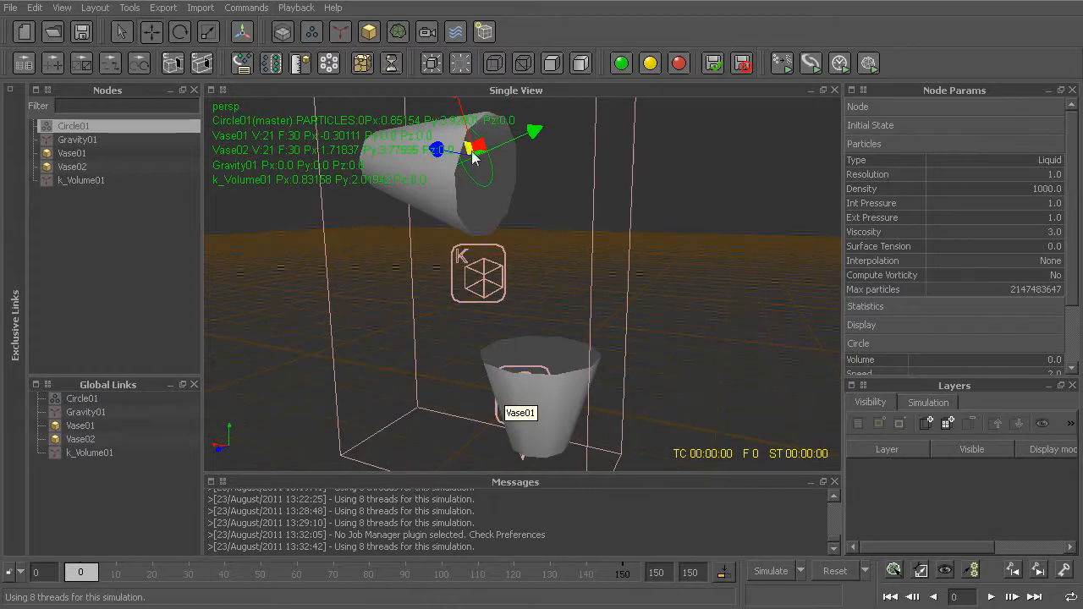
alt+drag(498, 312, 508, 299)
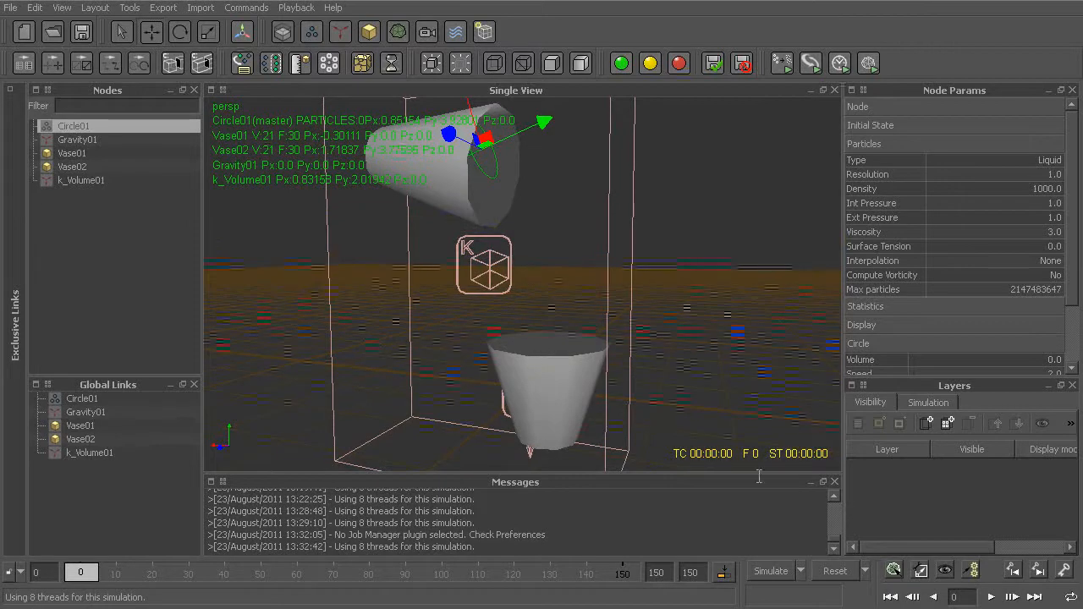
click(921, 572)
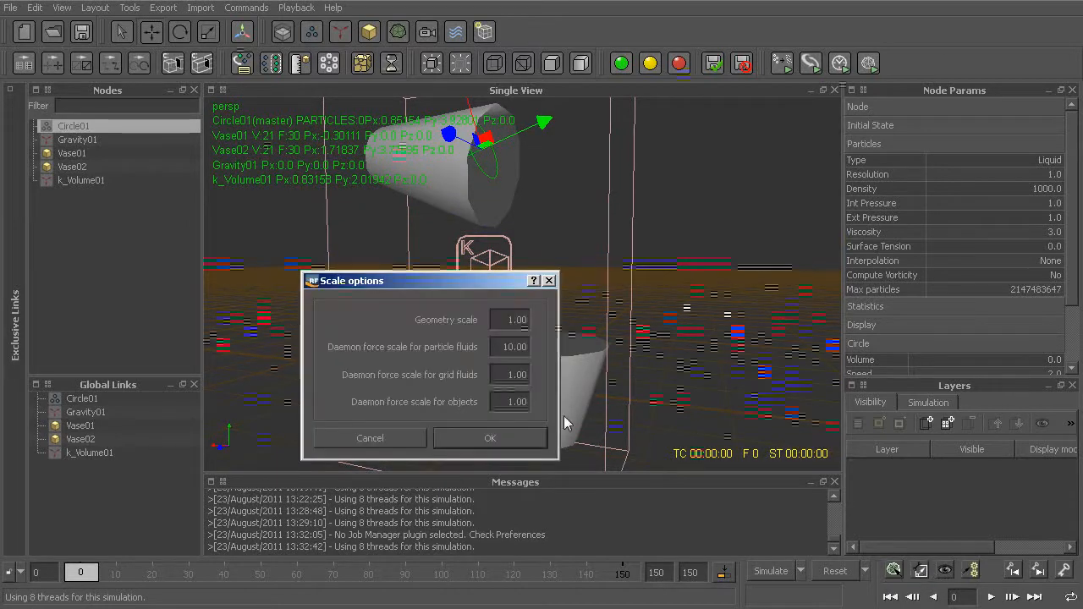
key(Tab)
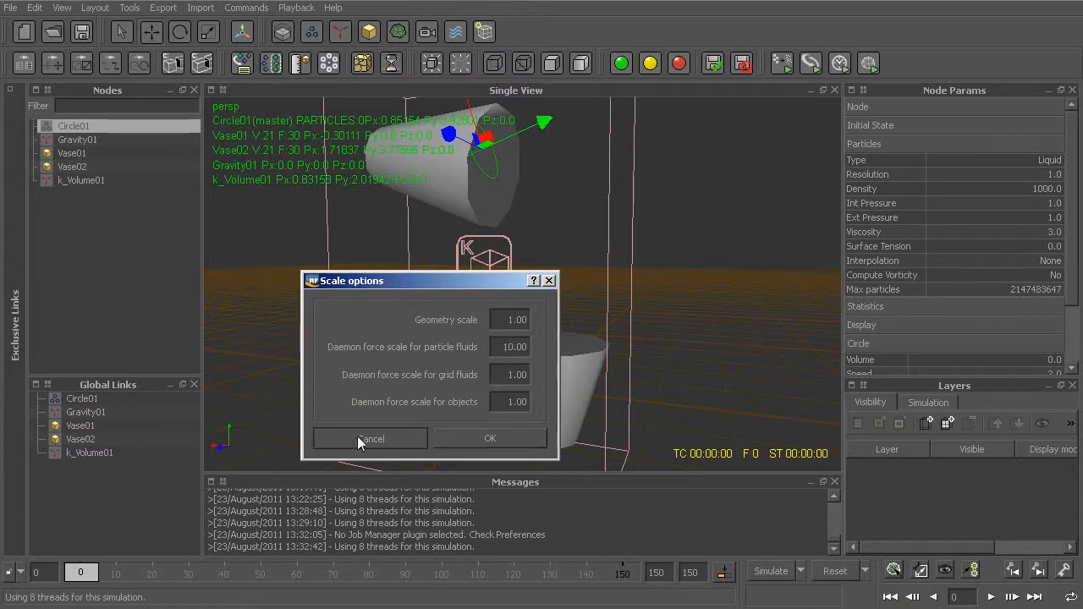
click(359, 440)
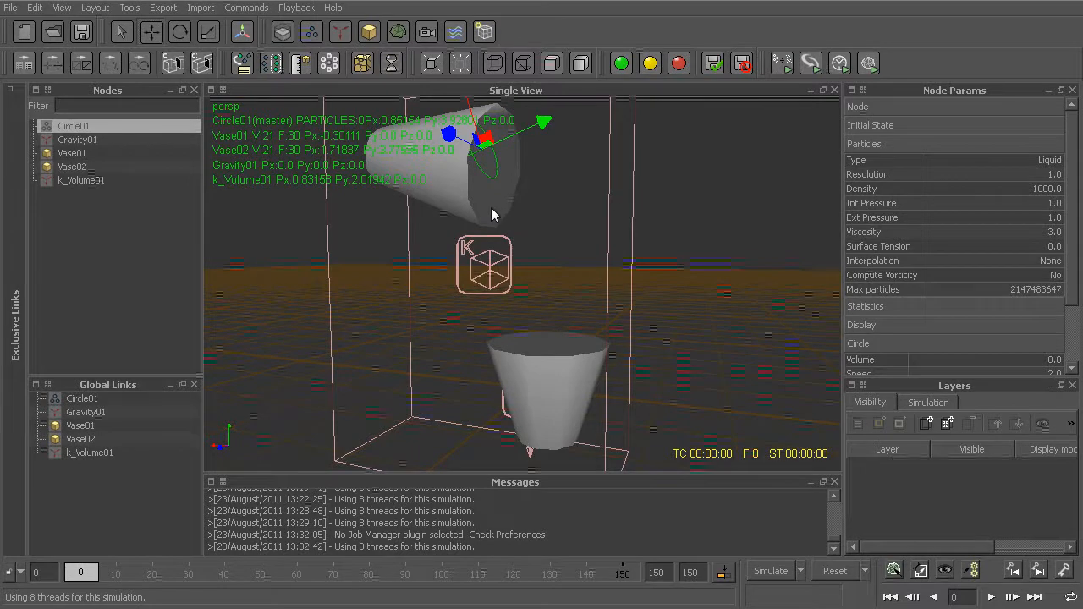
Set the MIN substeps to 100 in the simulation options, keeping the Adaptive time step
mouse_move(531, 281)
alt+mouse_down()
mouse_move(398, 292)
mouse_move(485, 302)
mouse_move(515, 282)
alt+mouse_up()
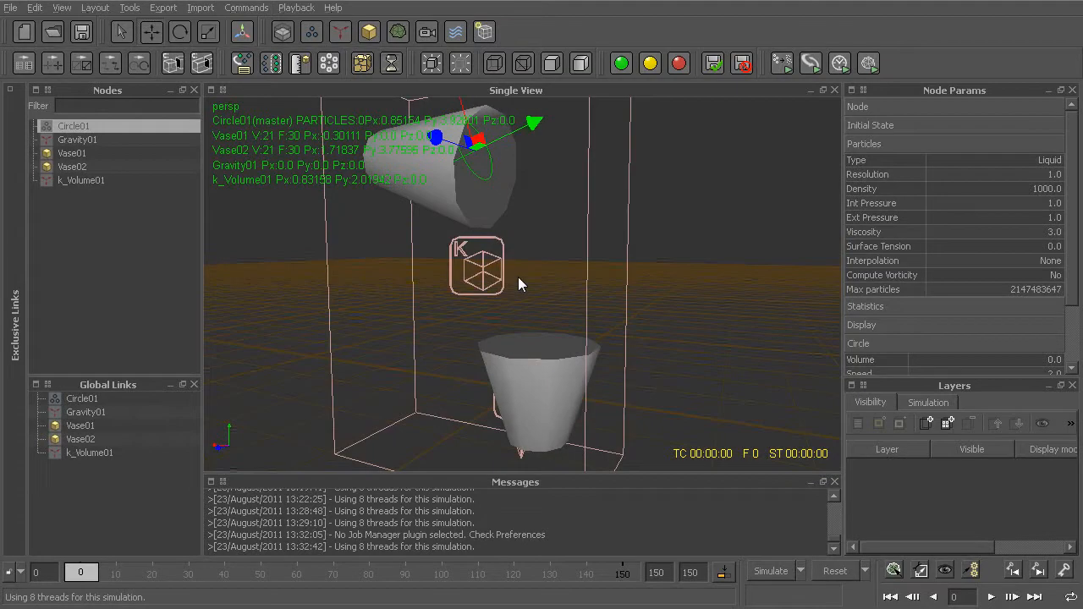
alt+drag(568, 392, 564, 372)
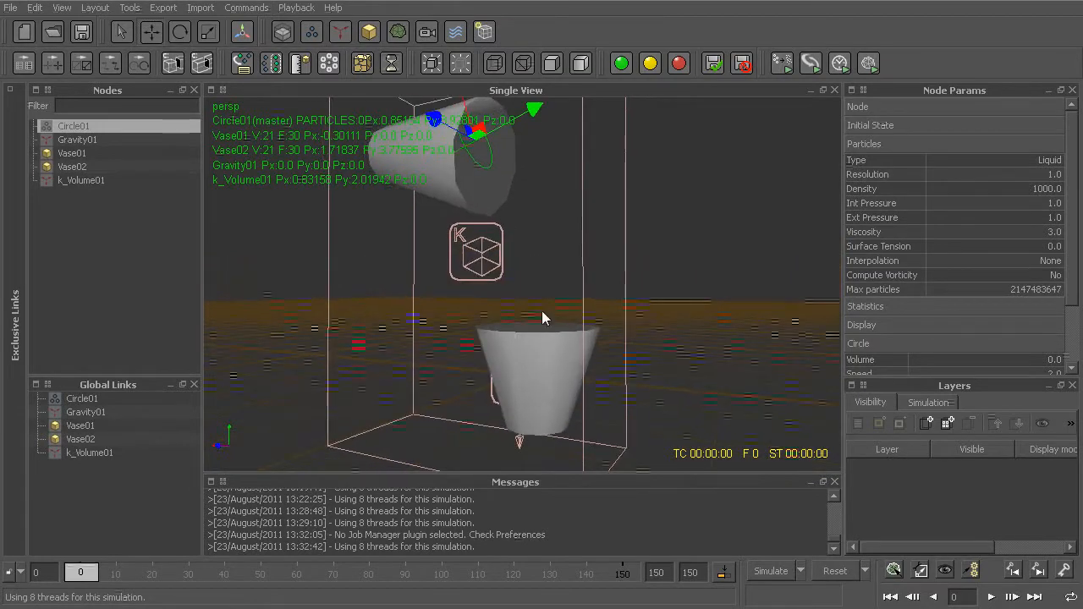
click(802, 570)
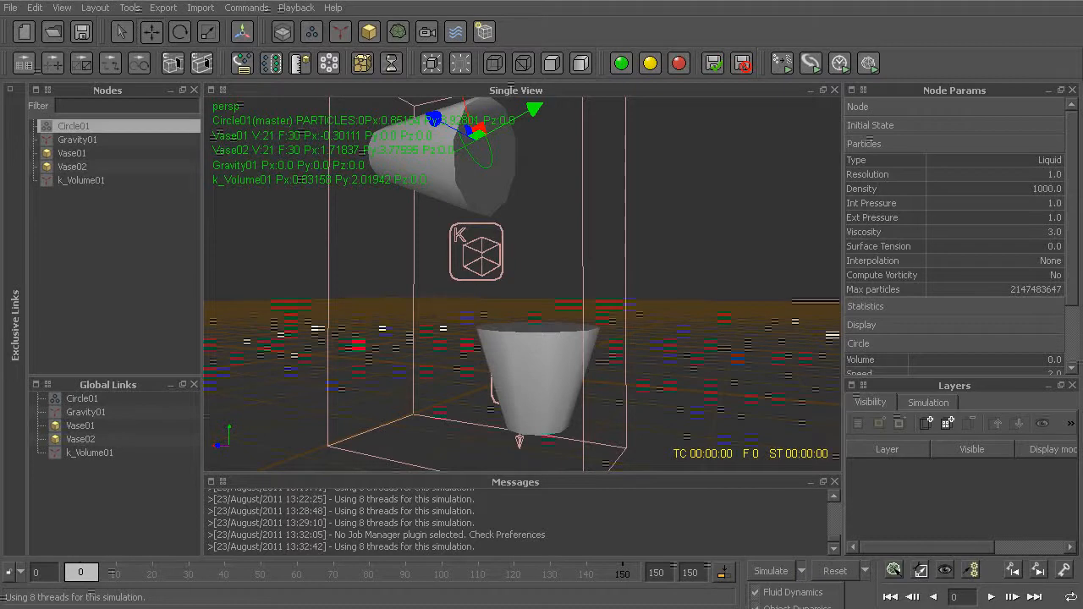
click(787, 608)
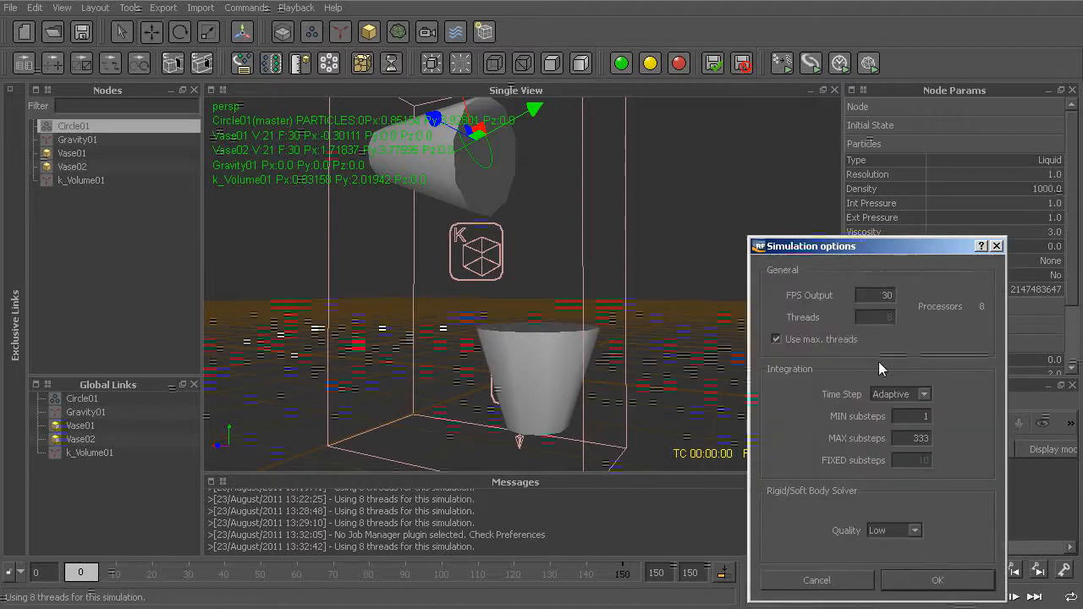
drag(859, 250, 646, 161)
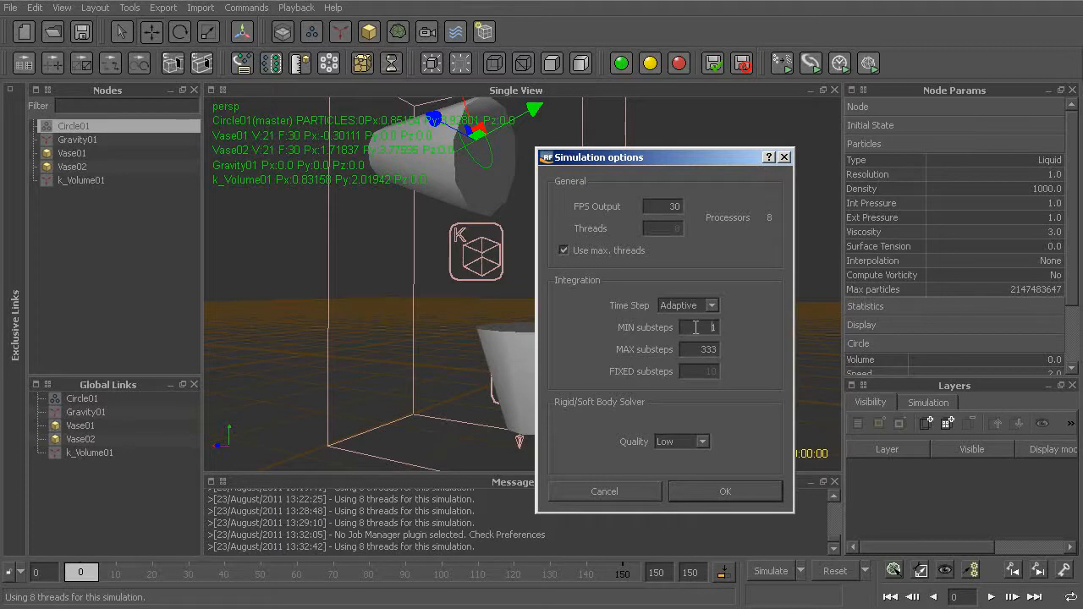
double_click(693, 348)
double_click(695, 327)
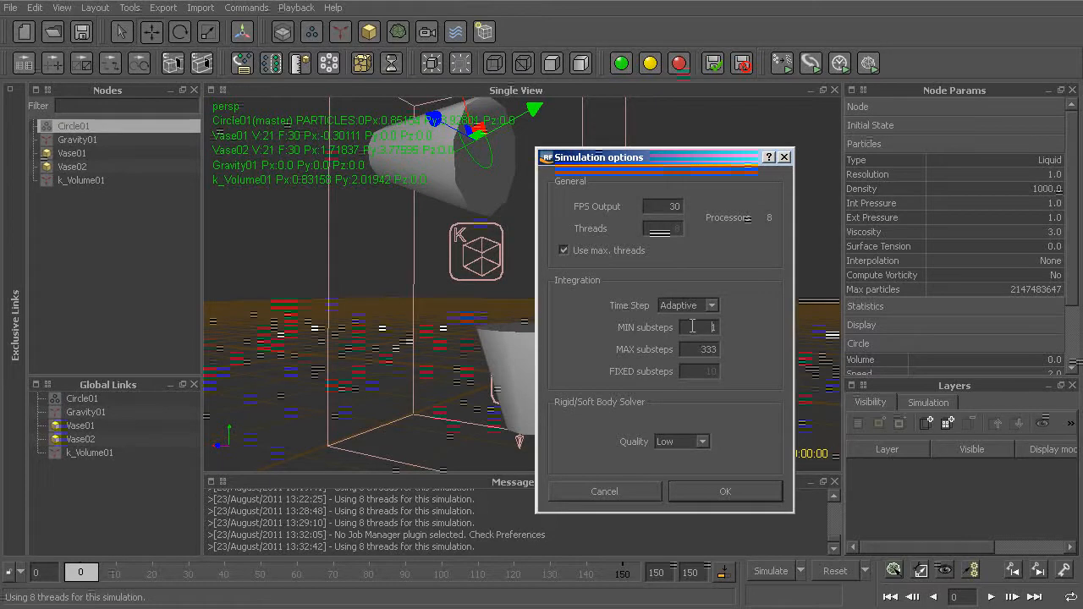
double_click(693, 327)
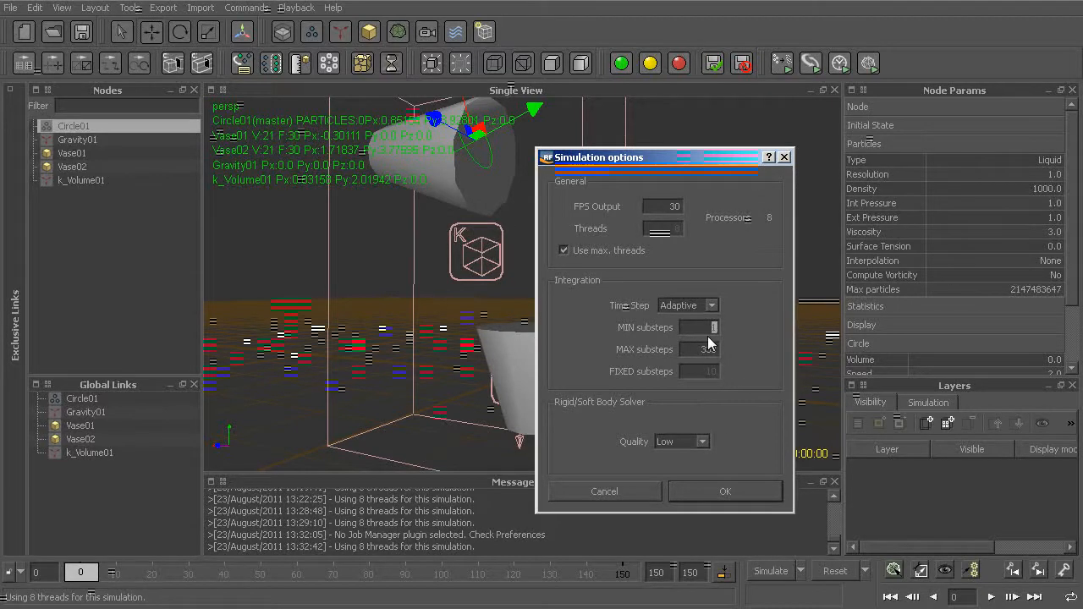
text(100)
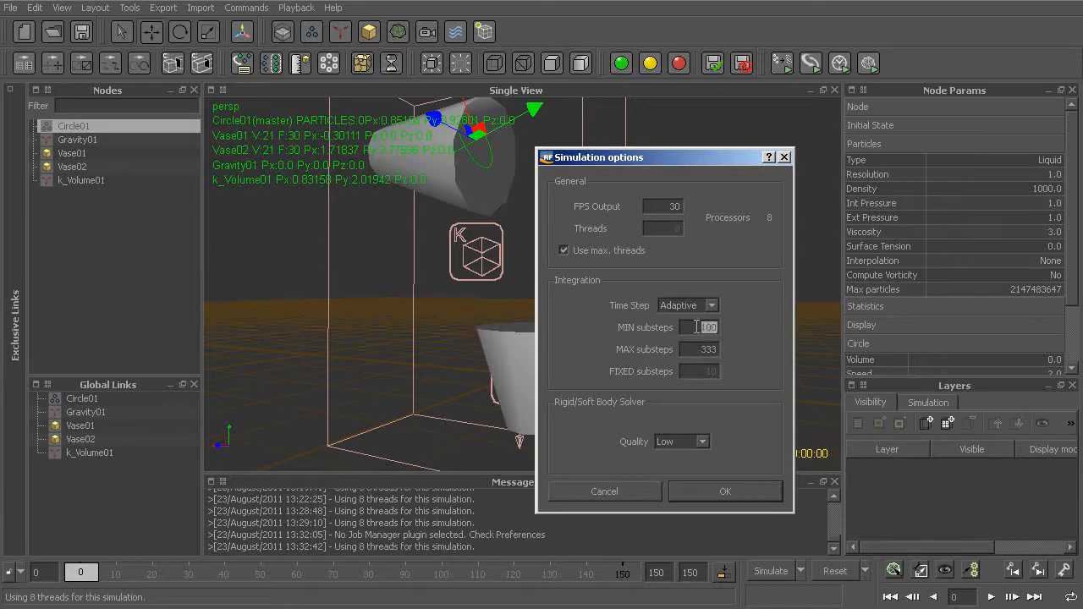
click(700, 489)
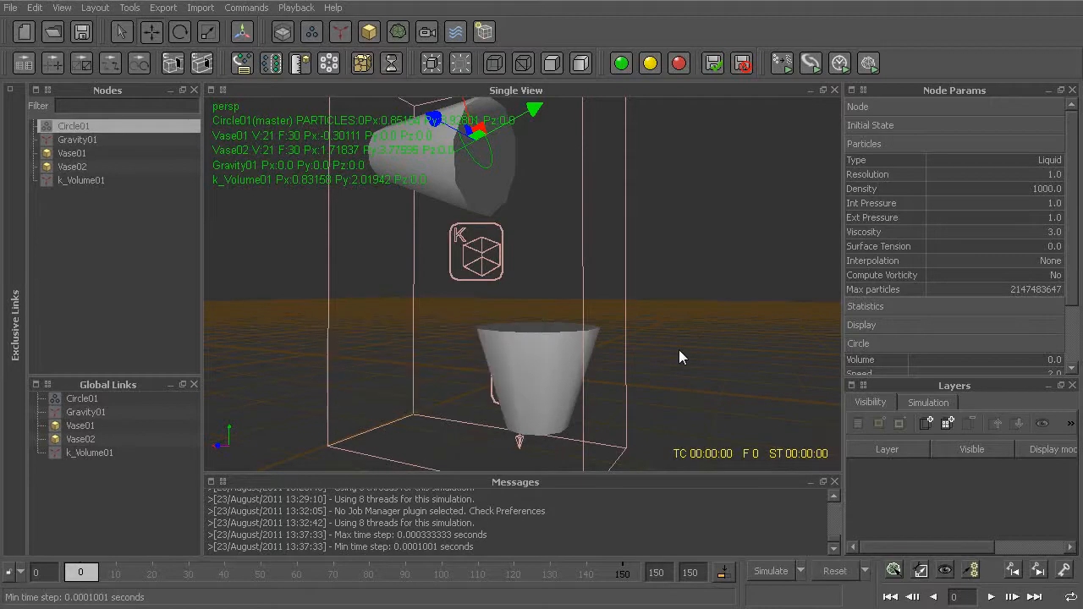
Simulate the pour, stop it at frame 55, and inspect the particles around the tilted vase
key(ctrl+a)
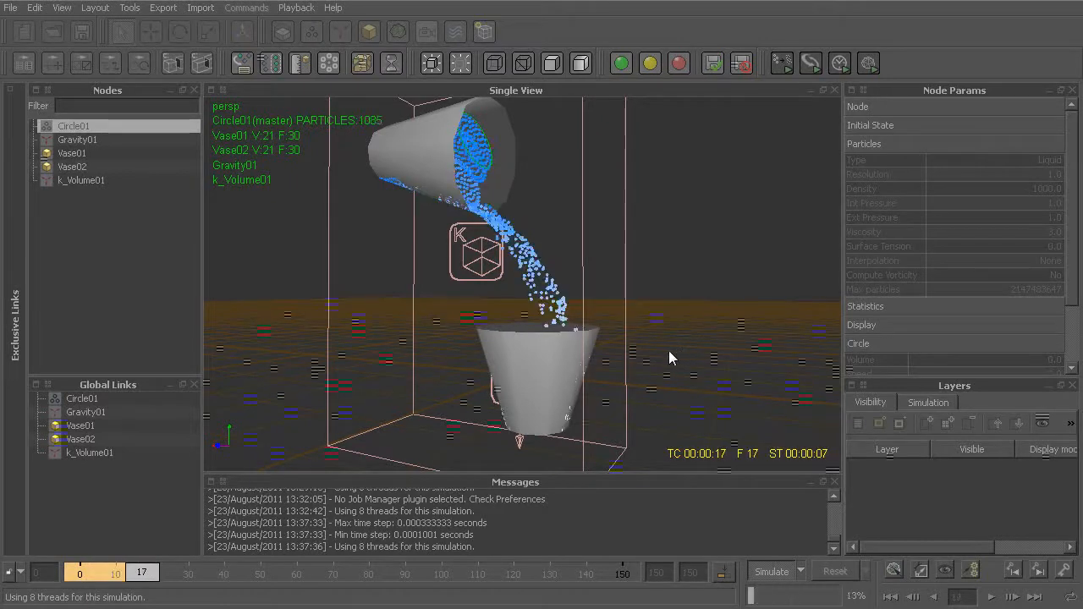
mouse_move(632, 358)
alt+mouse_down()
mouse_move(658, 357)
mouse_move(649, 367)
alt+mouse_up()
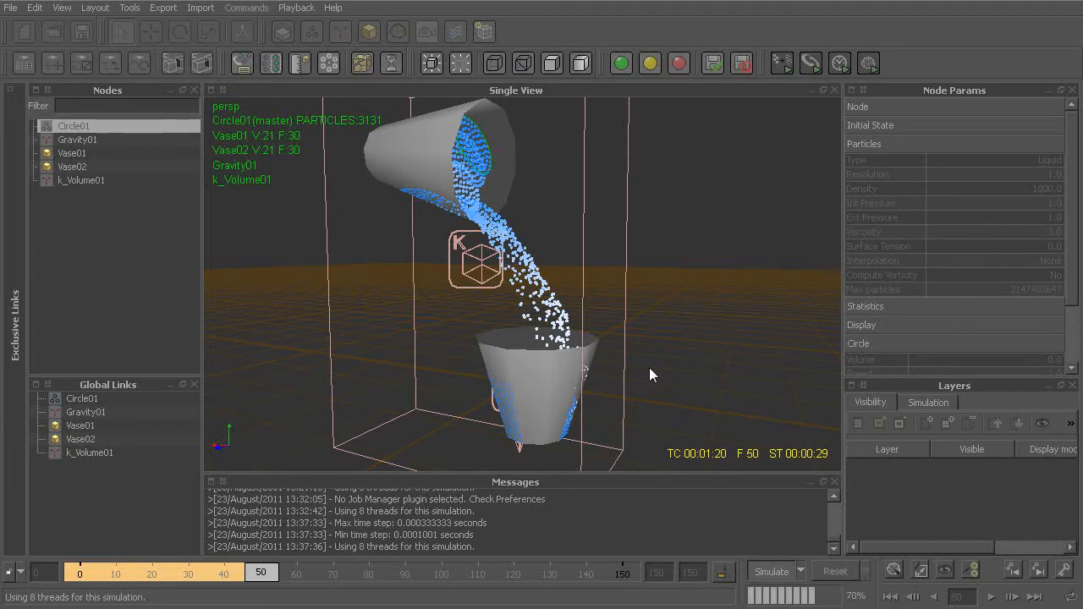
alt+drag(649, 368, 590, 395)
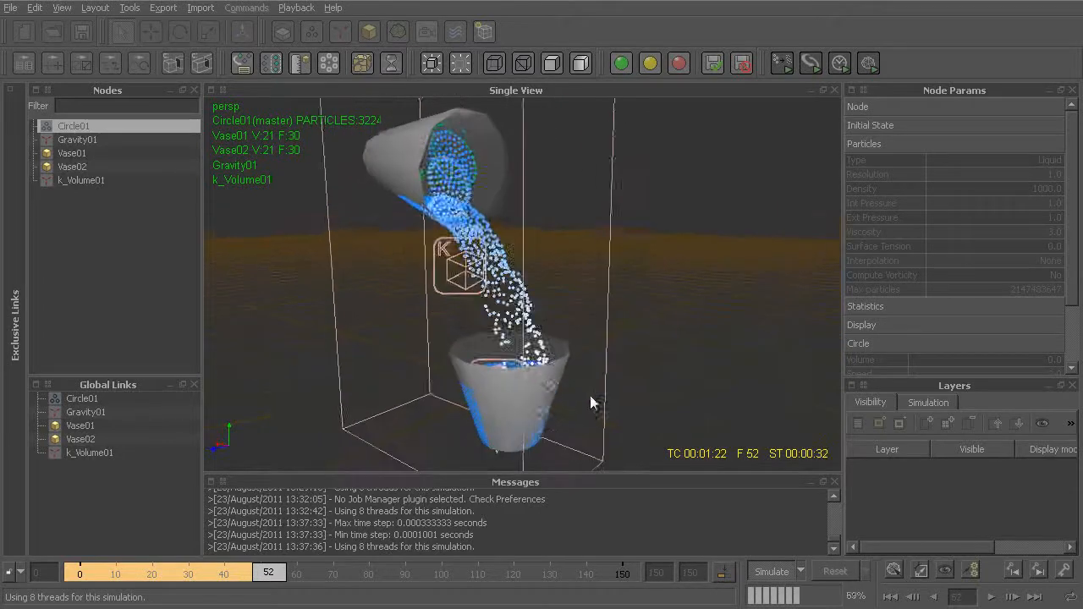
alt+middle_drag(549, 402, 578, 396)
mouse_move(578, 396)
alt+right_down()
mouse_move(570, 345)
mouse_move(566, 379)
alt+right_up()
alt+drag(563, 314, 518, 259)
key(alt+a)
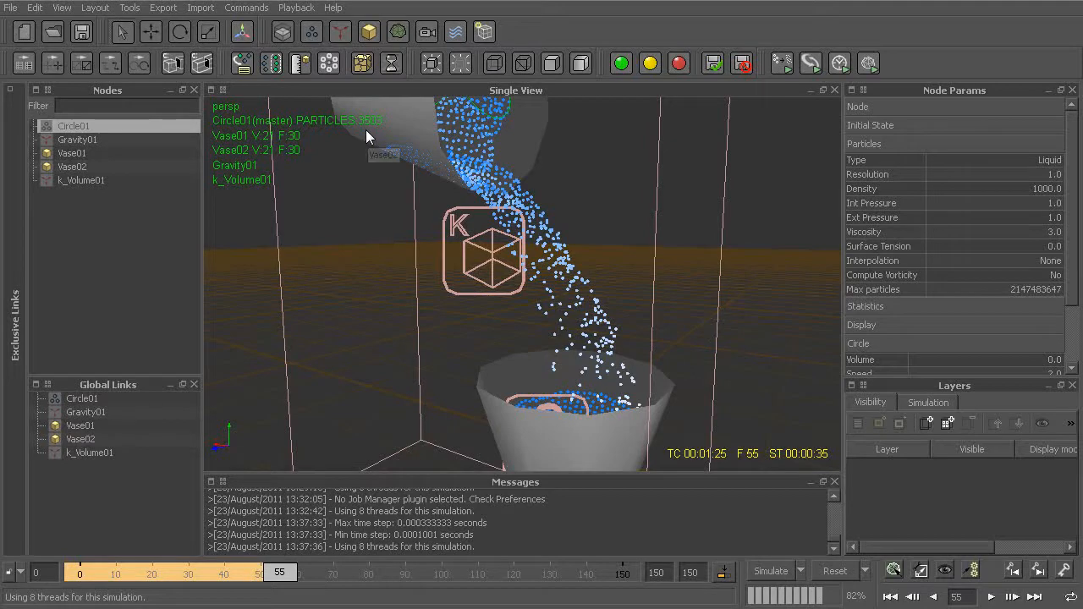
alt+drag(574, 271, 523, 366)
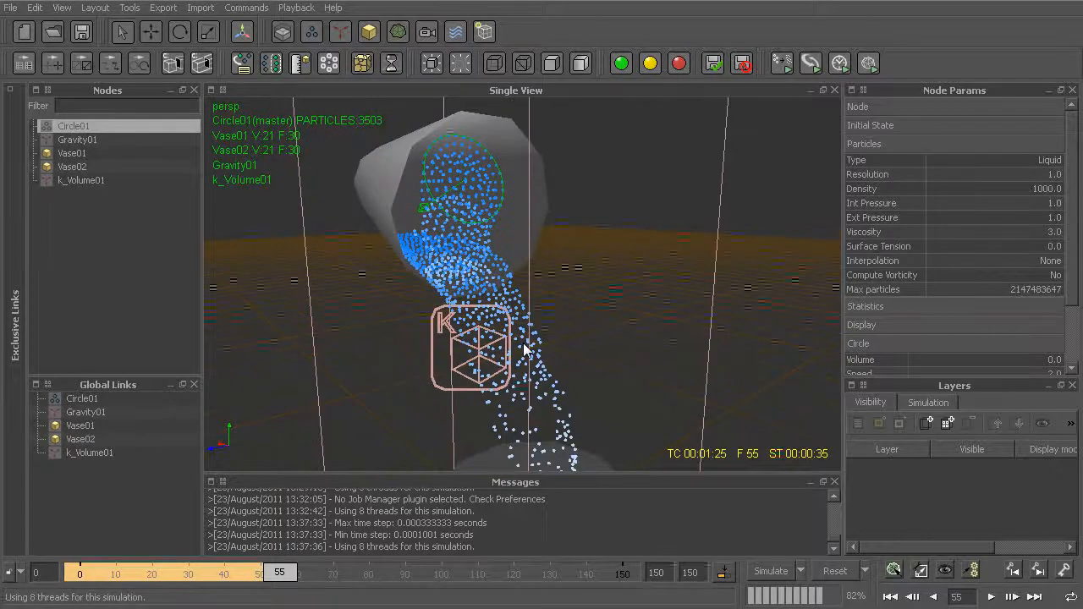
Reset the simulation and scale the Circle01 emitter down to about 0.57 in X and 0.56 in Z
key(ctrl+r)
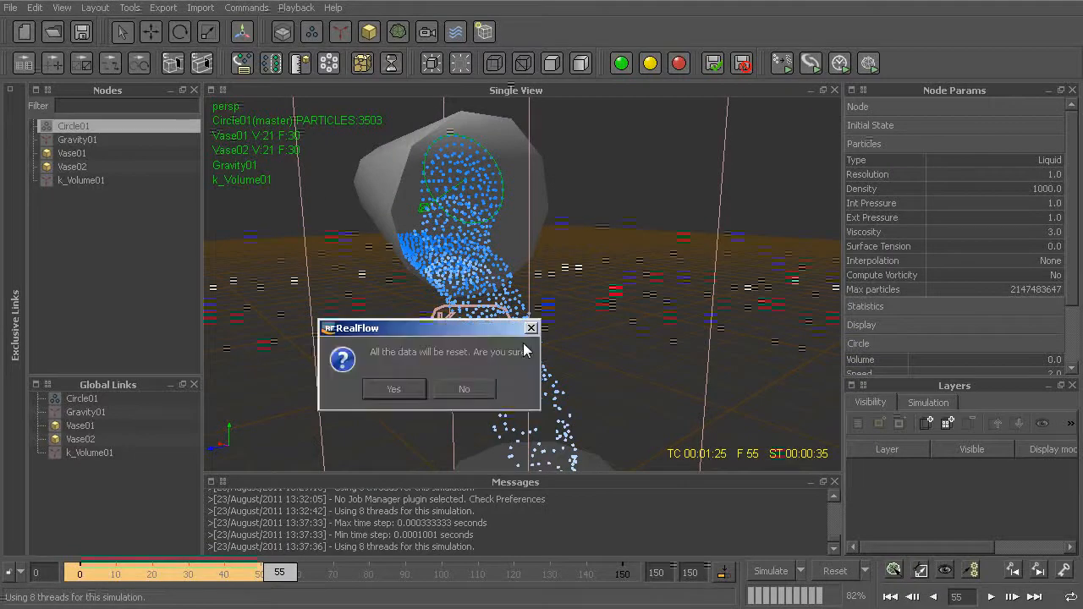
key(Return)
alt+drag(469, 231, 508, 318)
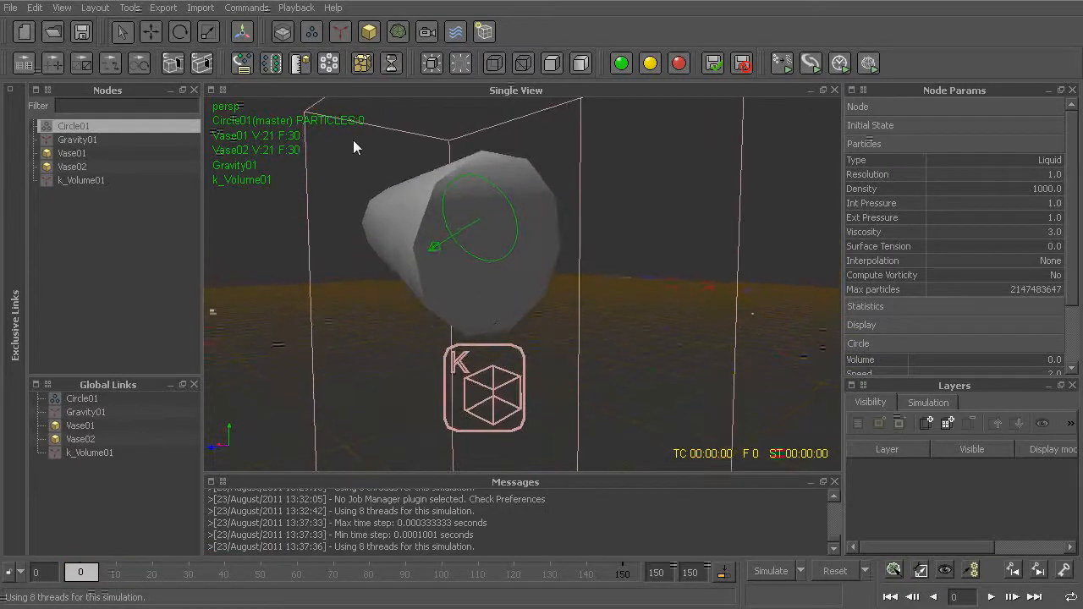
click(209, 34)
drag(425, 213, 447, 216)
drag(471, 158, 474, 179)
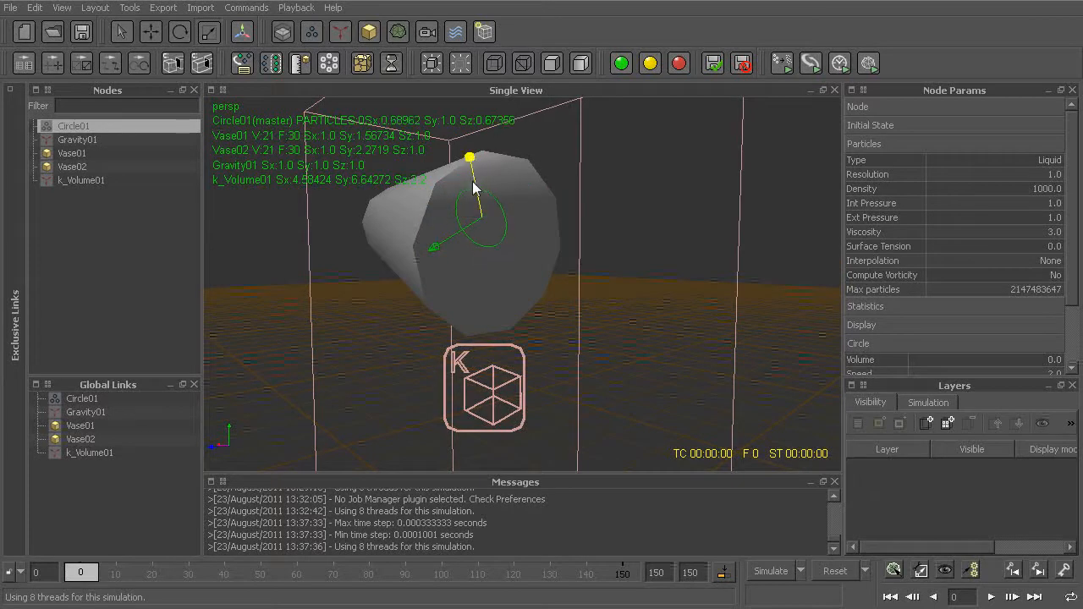
drag(425, 213, 434, 212)
drag(471, 158, 399, 237)
alt+drag(426, 295, 559, 293)
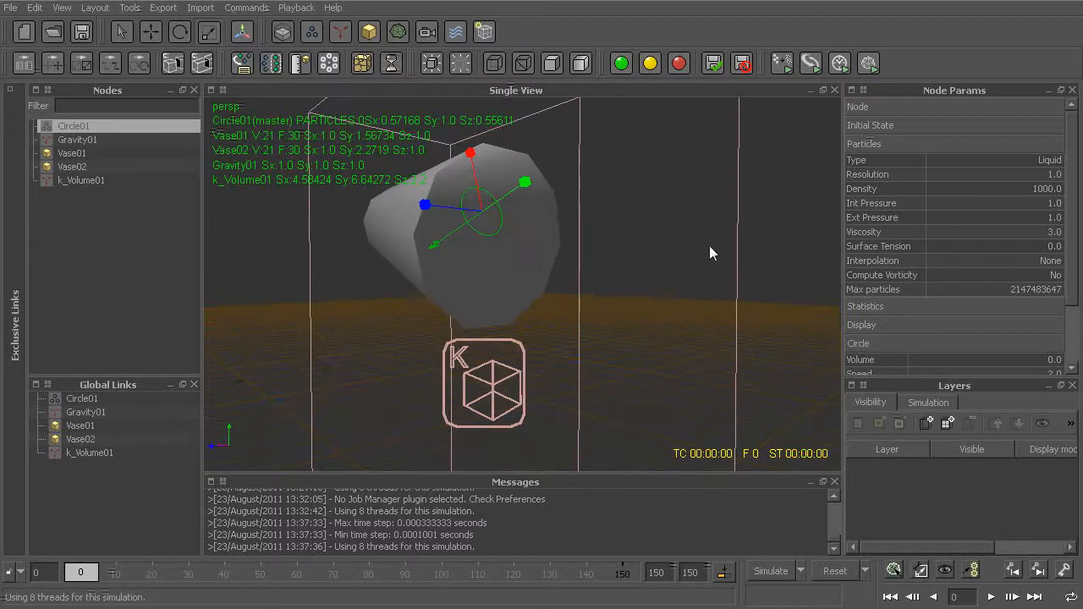
Set the particle Resolution of the Circle01 emitter to 10
click(1008, 173)
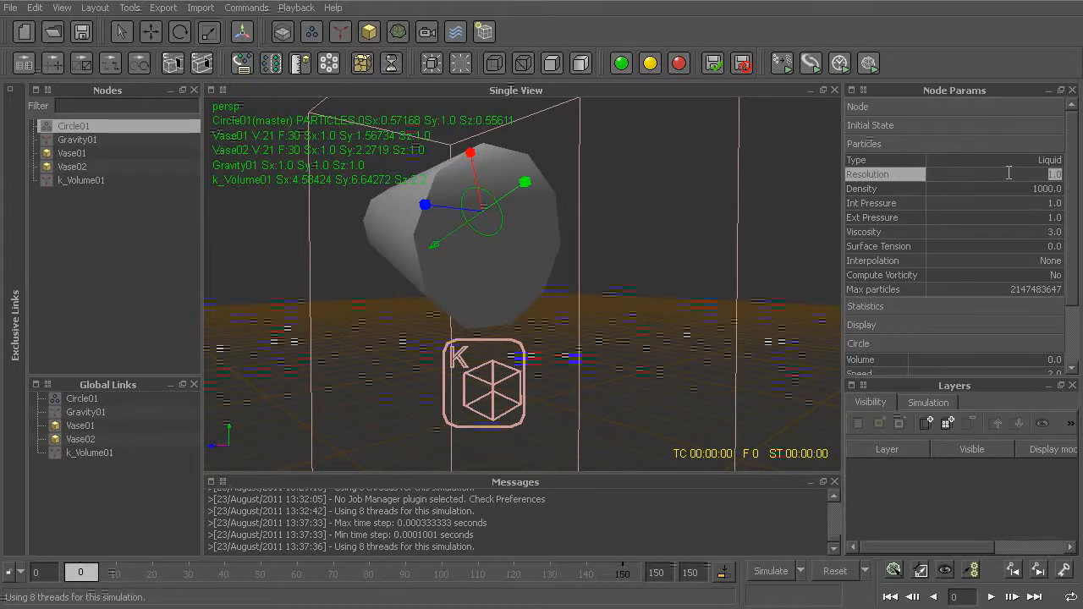
text(10)
key(Return)
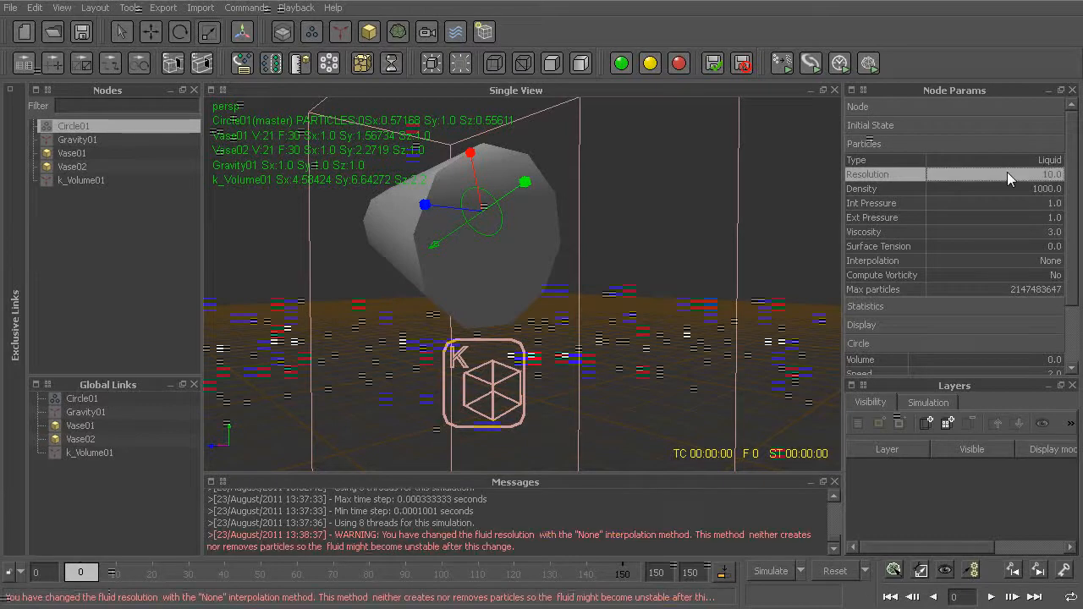
Start simulating the pour from the smaller emitter with both vases in view
alt+middle_drag(640, 378, 623, 217)
alt+drag(623, 218, 623, 206)
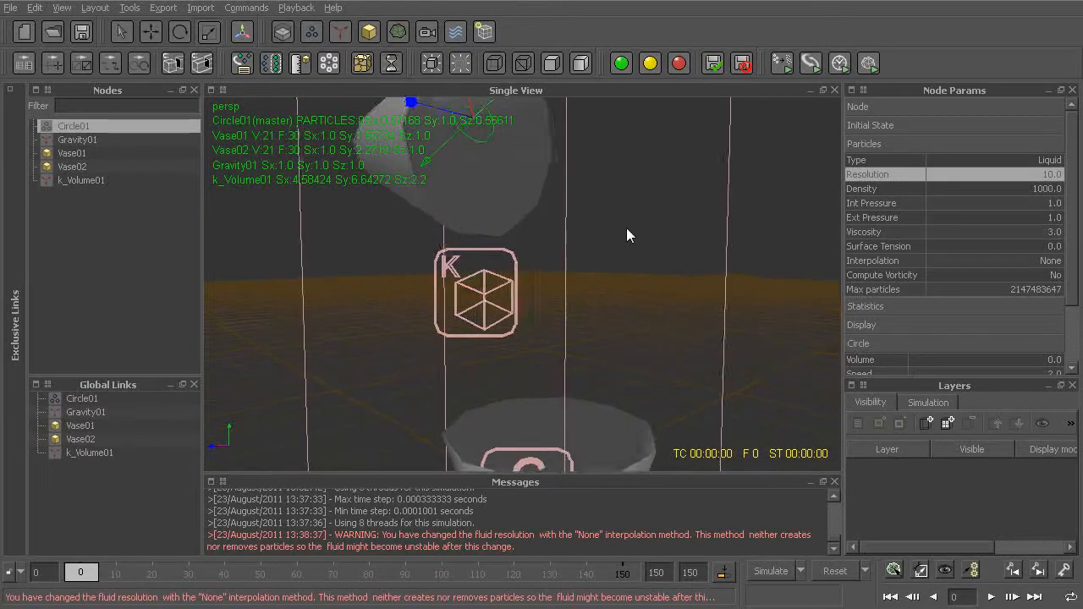
alt+right_drag(623, 206, 637, 267)
key(alt+a)
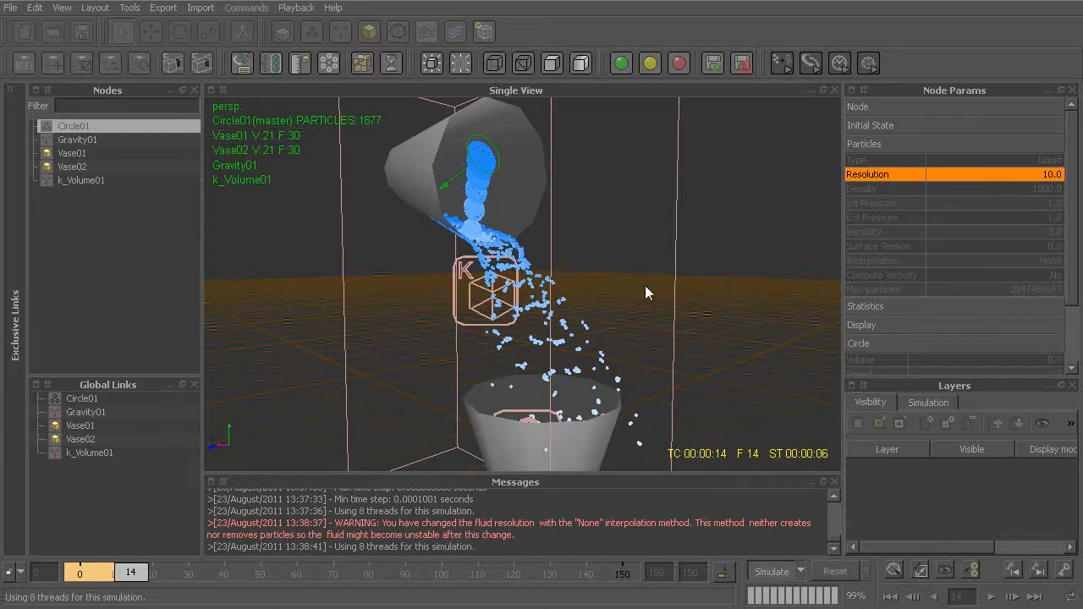
Stop and reset the simulation, and adjust the height of the Circle01 emitter inside the tilted vase
key(alt+a)
key(alt+r)
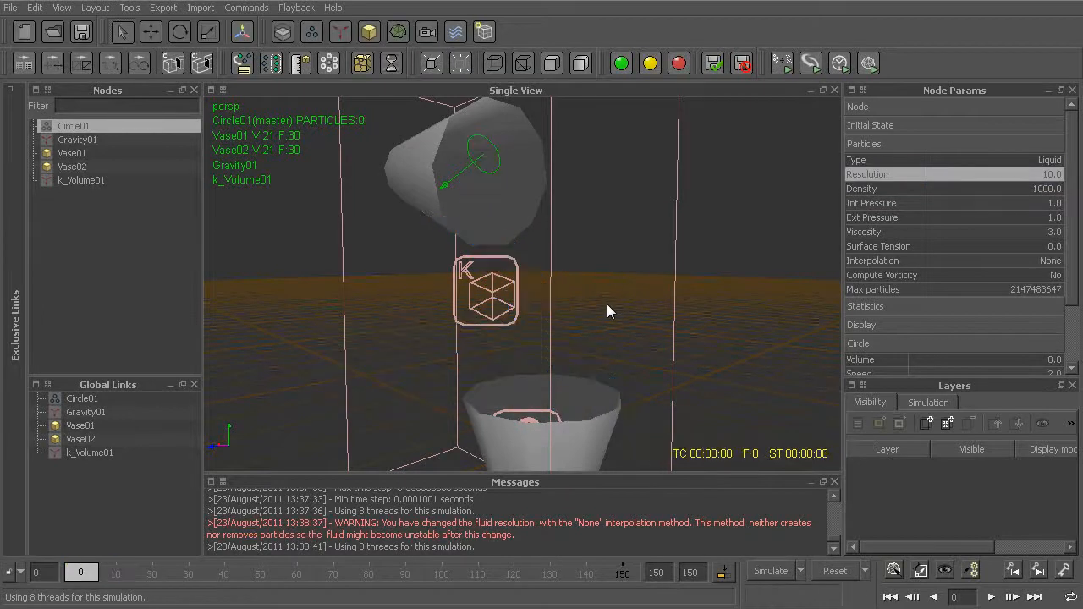
alt+middle_drag(512, 246, 569, 342)
key(w)
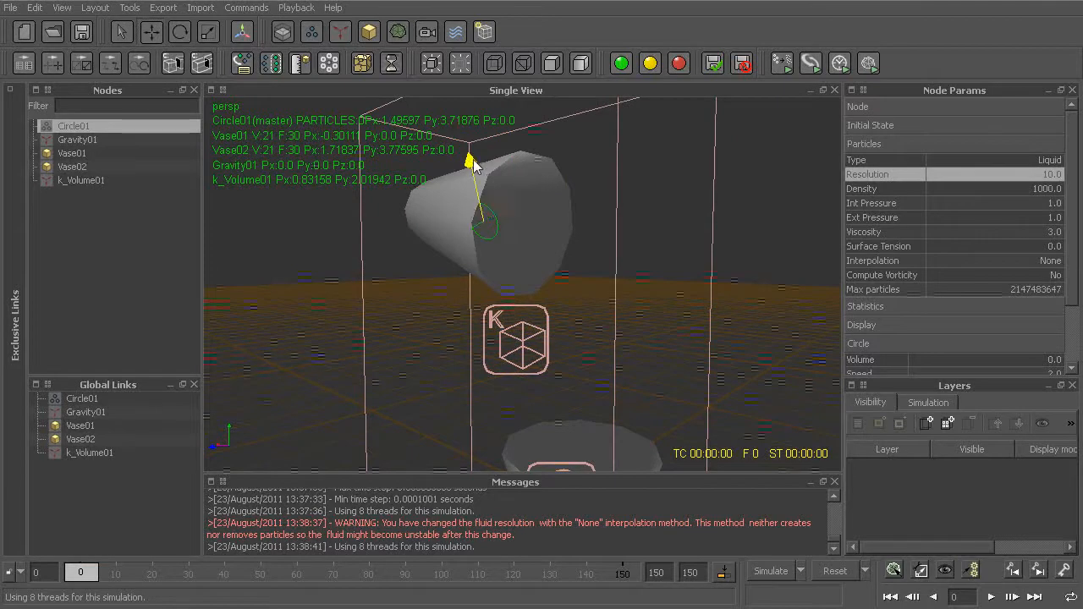
Simulate the pour from the repositioned emitter and view the stream from the front and the side
key(alt+a)
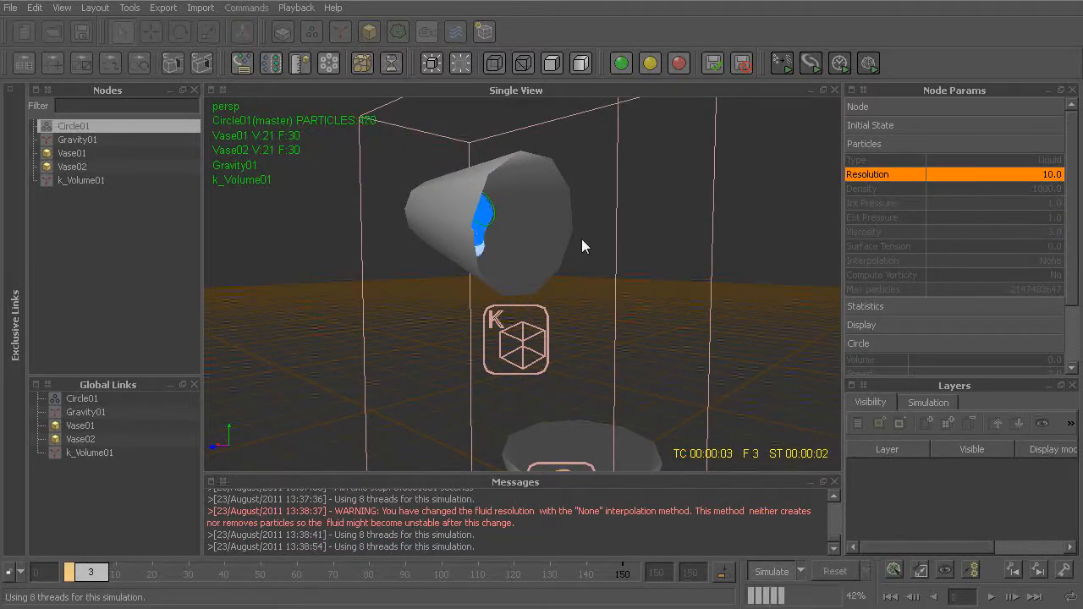
alt+drag(595, 274, 515, 288)
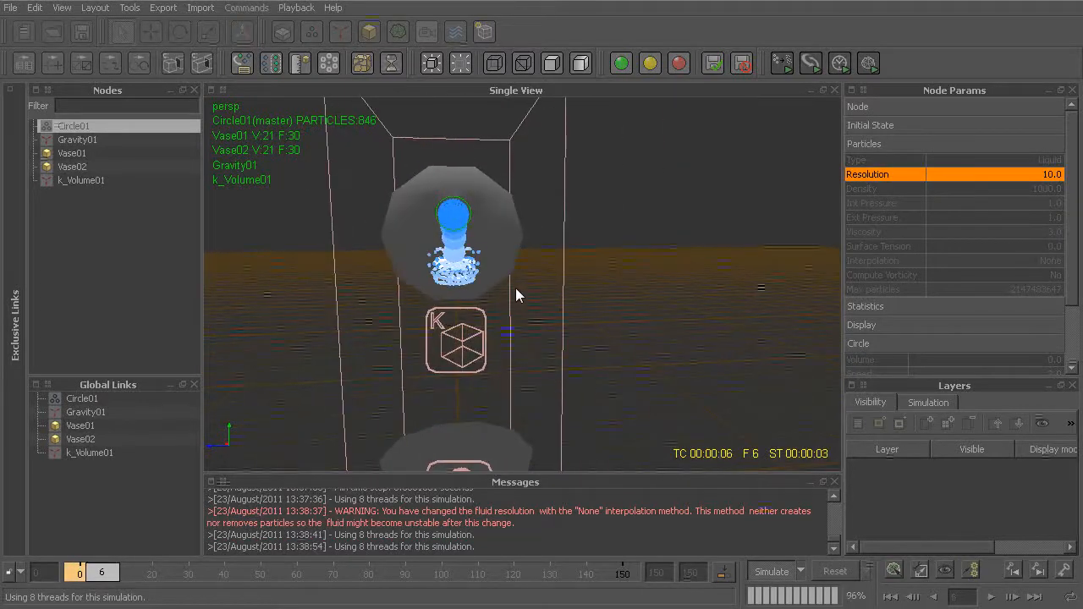
alt+drag(509, 291, 606, 275)
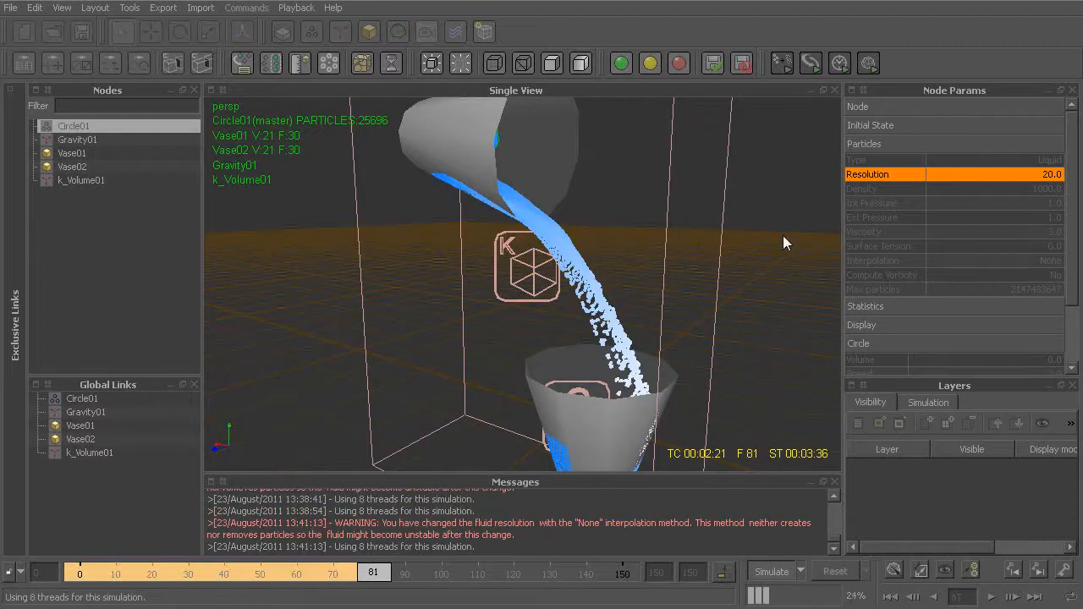
Stop the simulation at frame 81, inspect the stream into the lower vase, and scrub back to frame 55
alt+drag(680, 382, 678, 393)
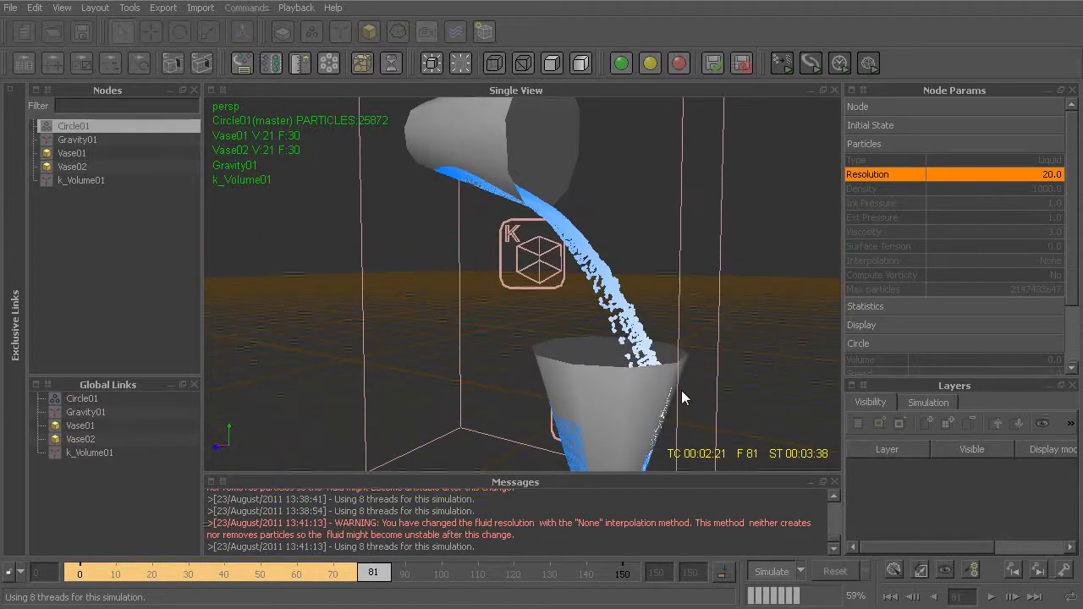
key(alt+a)
alt+middle_drag(637, 434, 627, 391)
alt+drag(627, 391, 580, 356)
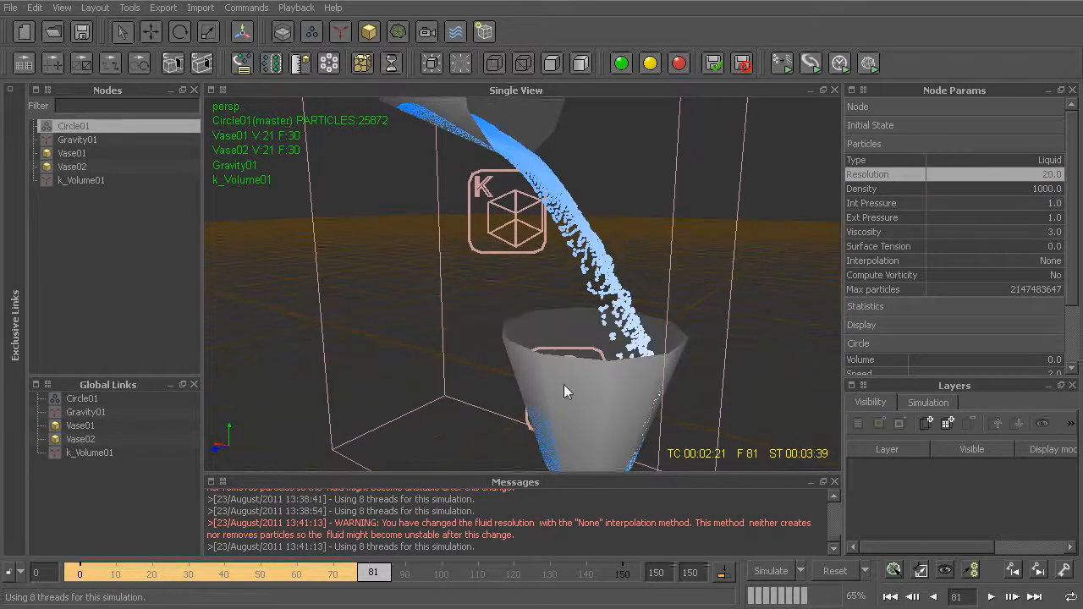
drag(190, 575, 279, 575)
mouse_move(556, 369)
alt+mouse_down()
mouse_move(570, 407)
mouse_move(560, 359)
alt+mouse_up()
Hide Vase01 and select the Circle01 emitter to examine its poured particles at frame 55
click(527, 321)
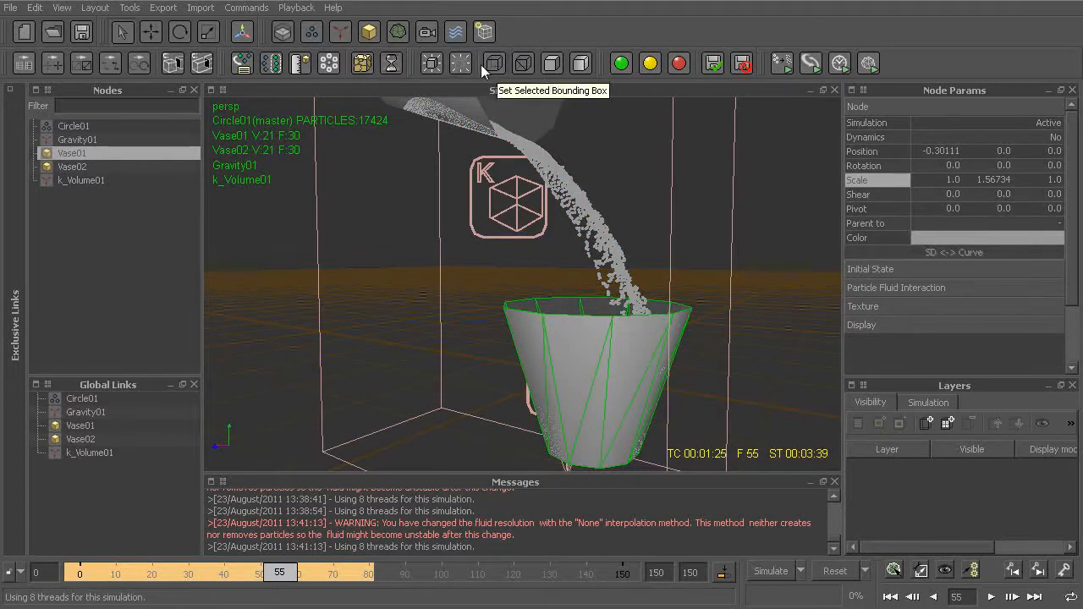
click(455, 63)
alt+middle_drag(558, 313, 536, 296)
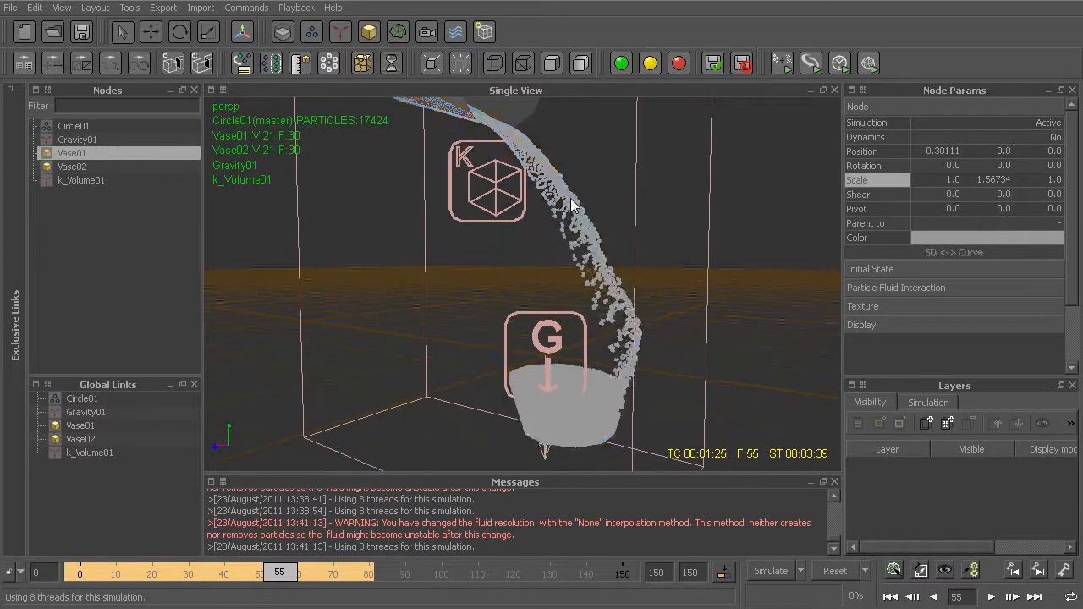
click(570, 198)
mouse_move(280, 573)
mouse_down()
mouse_move(174, 573)
mouse_move(339, 573)
mouse_move(191, 573)
mouse_move(144, 560)
mouse_move(195, 548)
mouse_move(281, 572)
mouse_up()
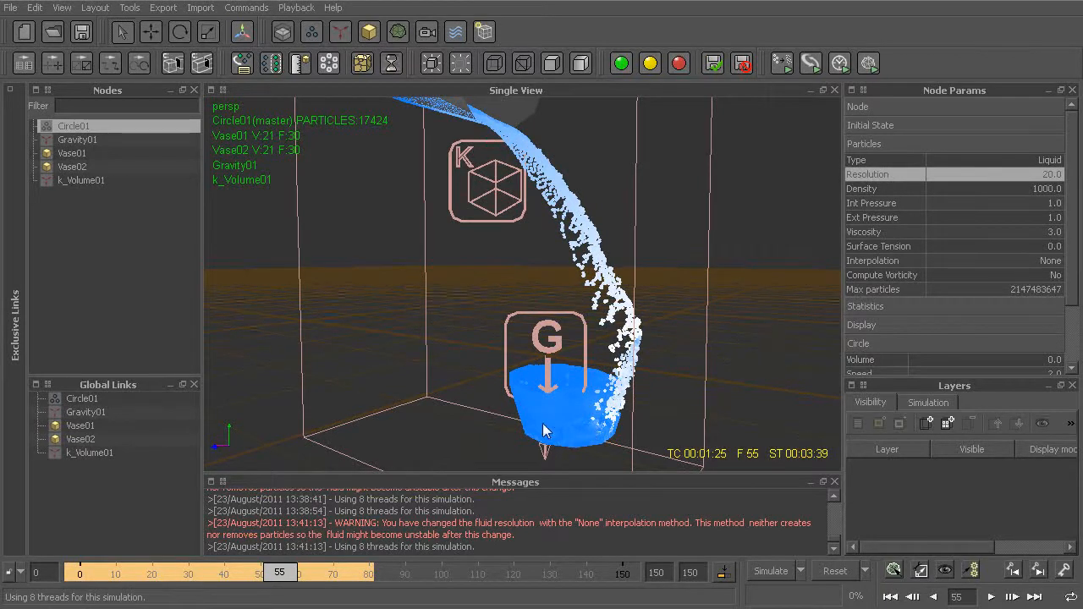
mouse_move(551, 313)
alt+mouse_down()
mouse_move(497, 367)
mouse_move(442, 376)
mouse_move(460, 309)
mouse_move(516, 342)
mouse_move(565, 326)
alt+mouse_up()
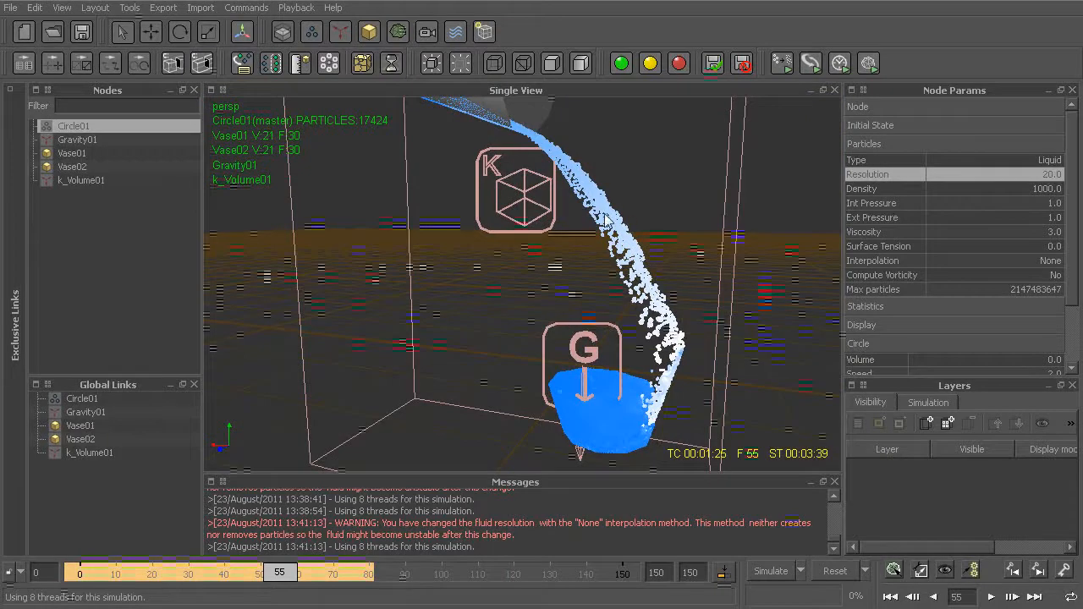
alt+drag(670, 360, 612, 355)
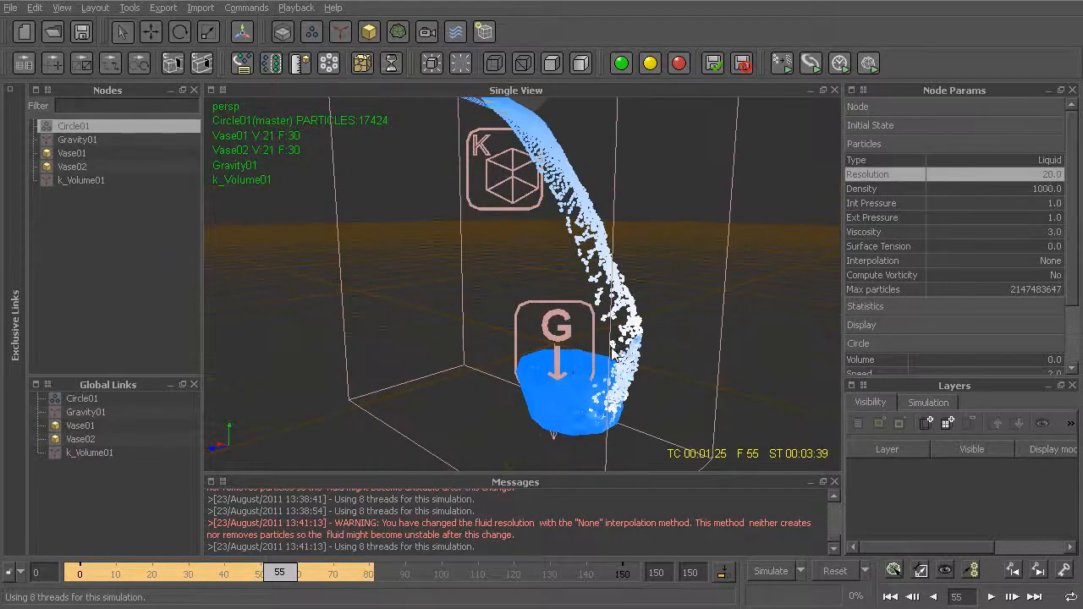
Add a Drag Force daemon to the scene and view it together with the pouring stream
click(342, 36)
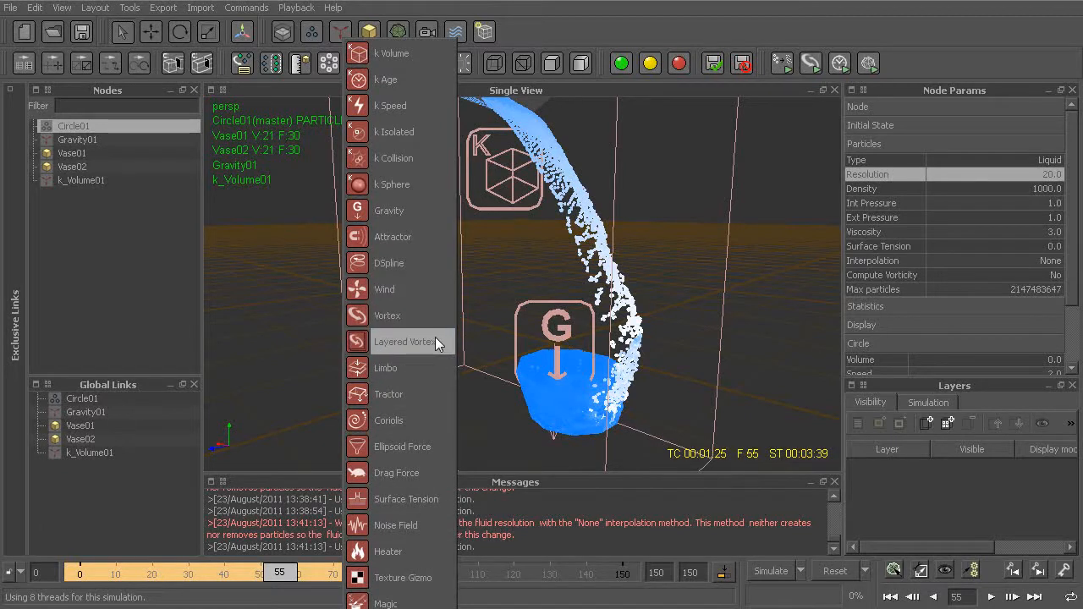
click(407, 478)
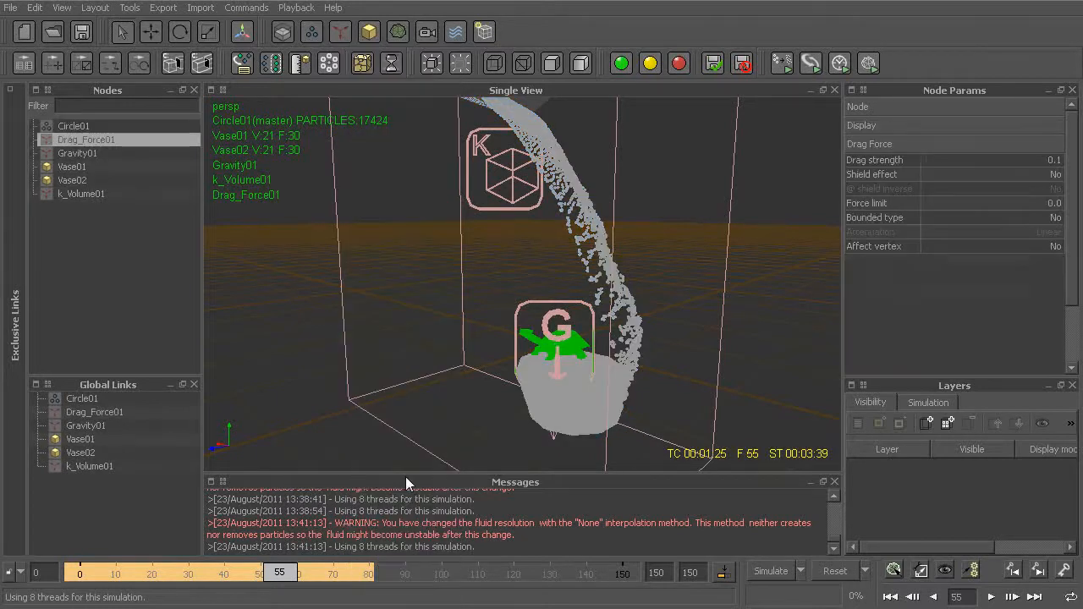
click(93, 141)
alt+drag(621, 214, 656, 243)
alt+right_drag(684, 283, 653, 156)
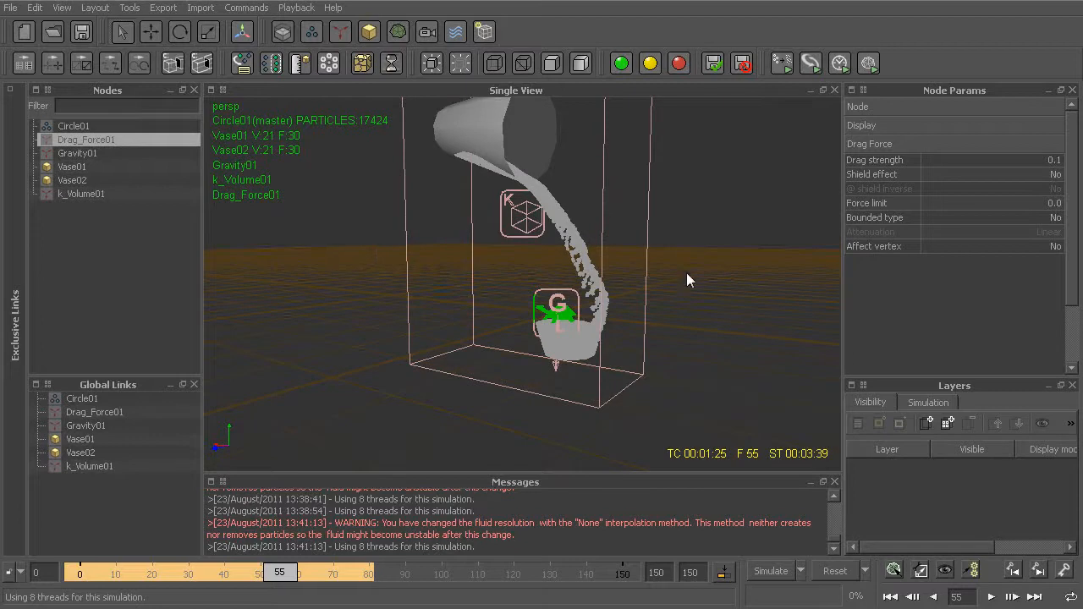
alt+drag(680, 312, 577, 390)
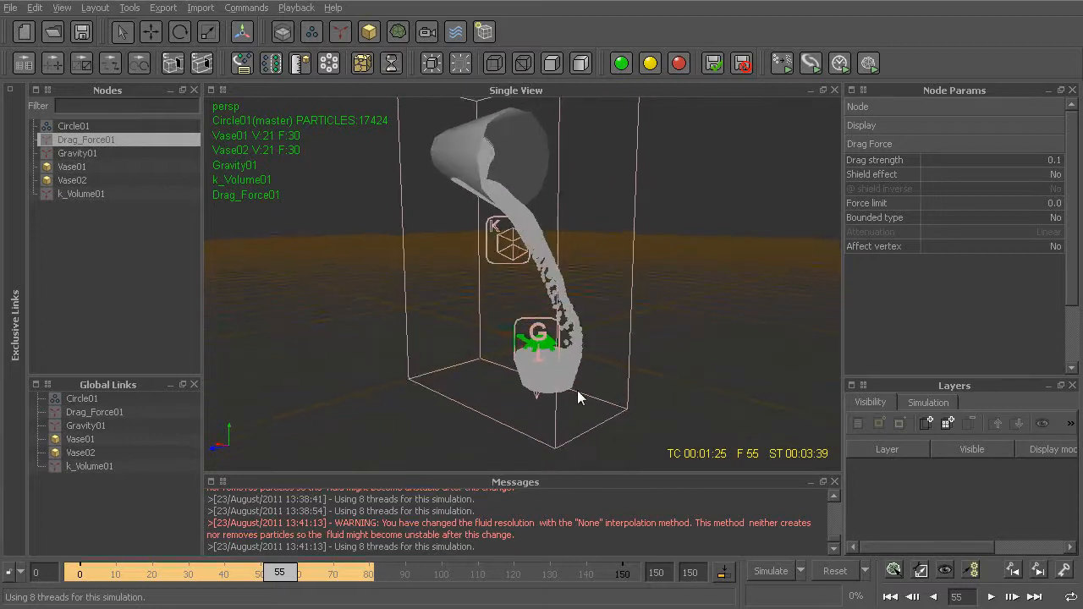
scroll(576, 383, up, 2)
scroll(575, 379, up, 2)
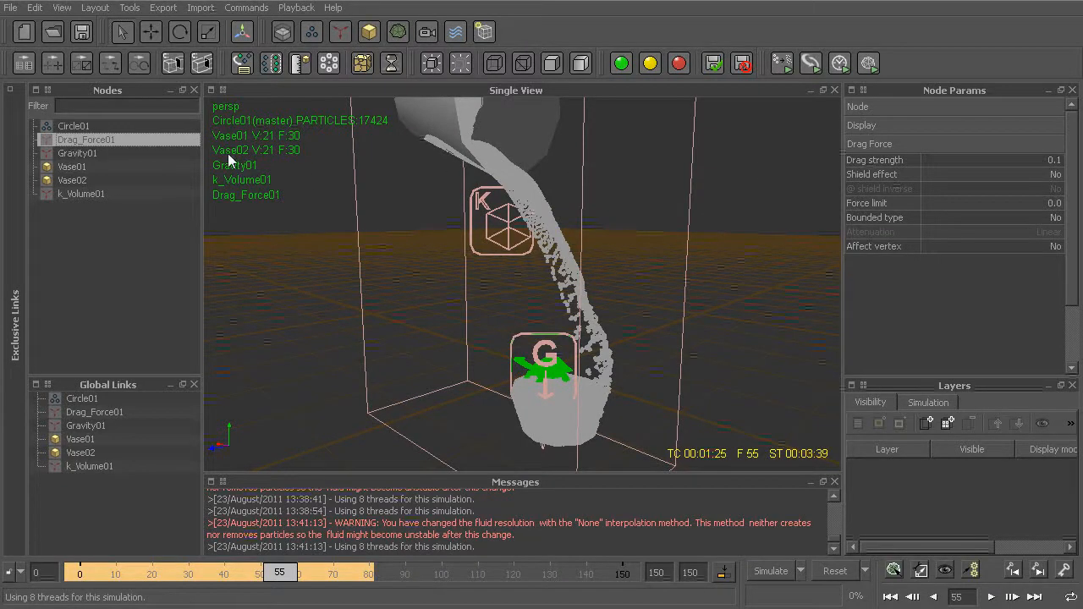
Check the Drag strength against the daemon force scale for particle fluids in the Scale options, leaving them unchanged
click(988, 162)
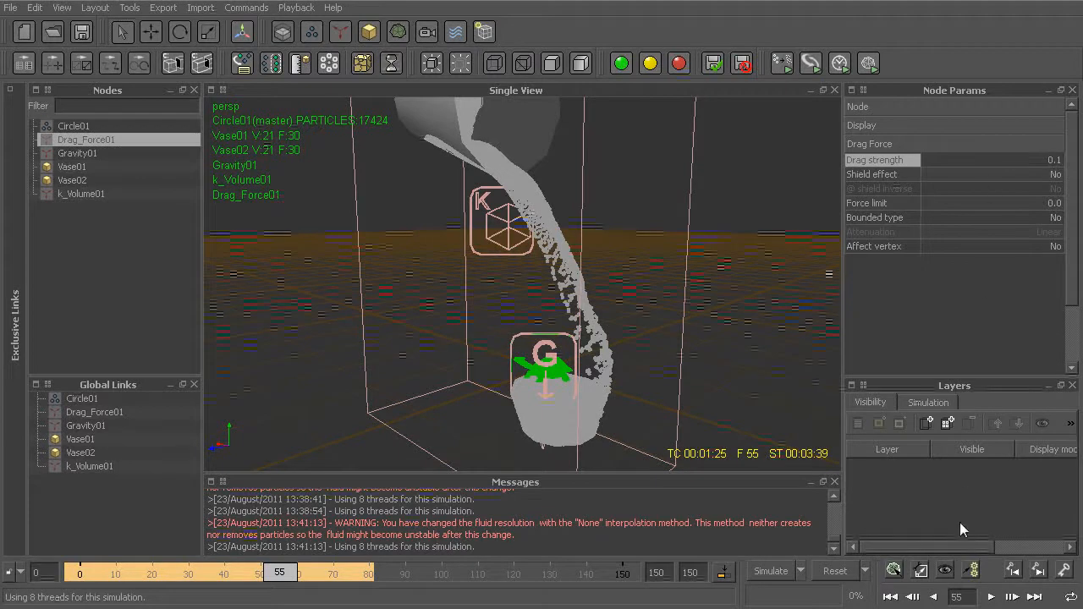
click(920, 571)
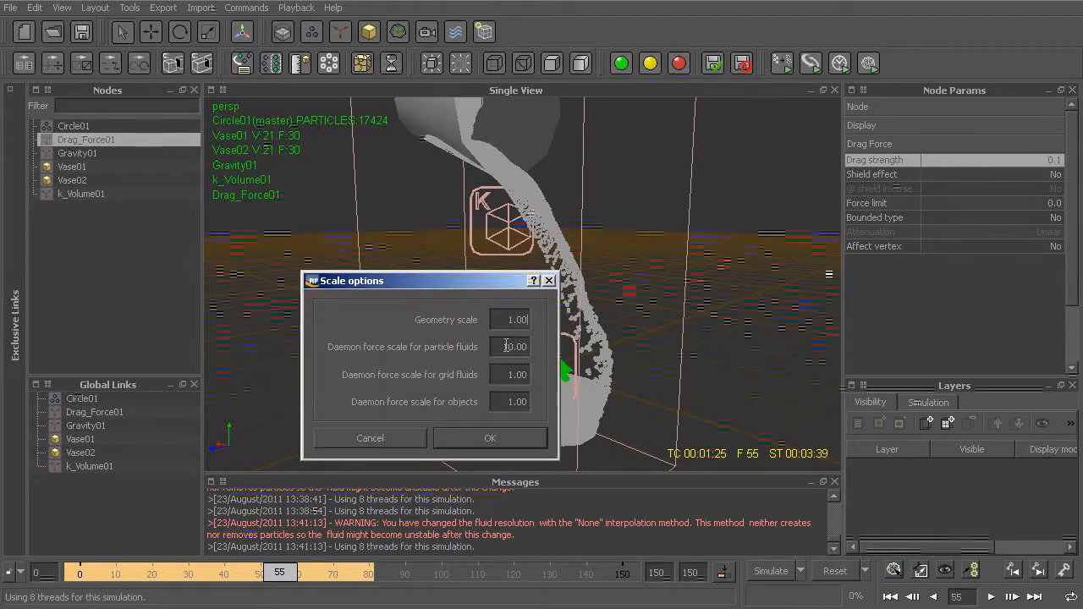
drag(506, 346, 542, 348)
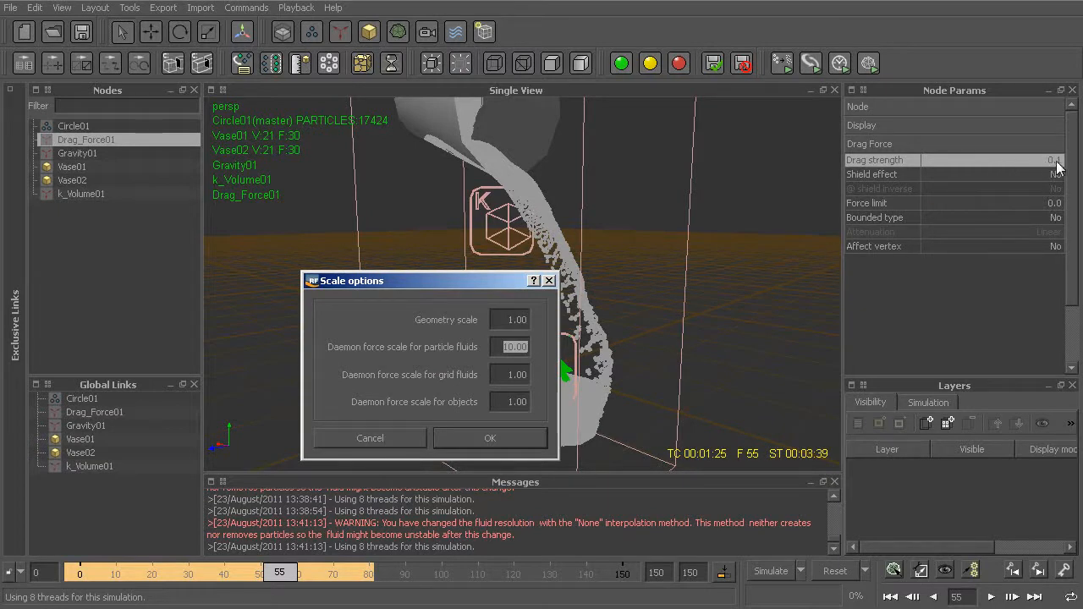
click(389, 442)
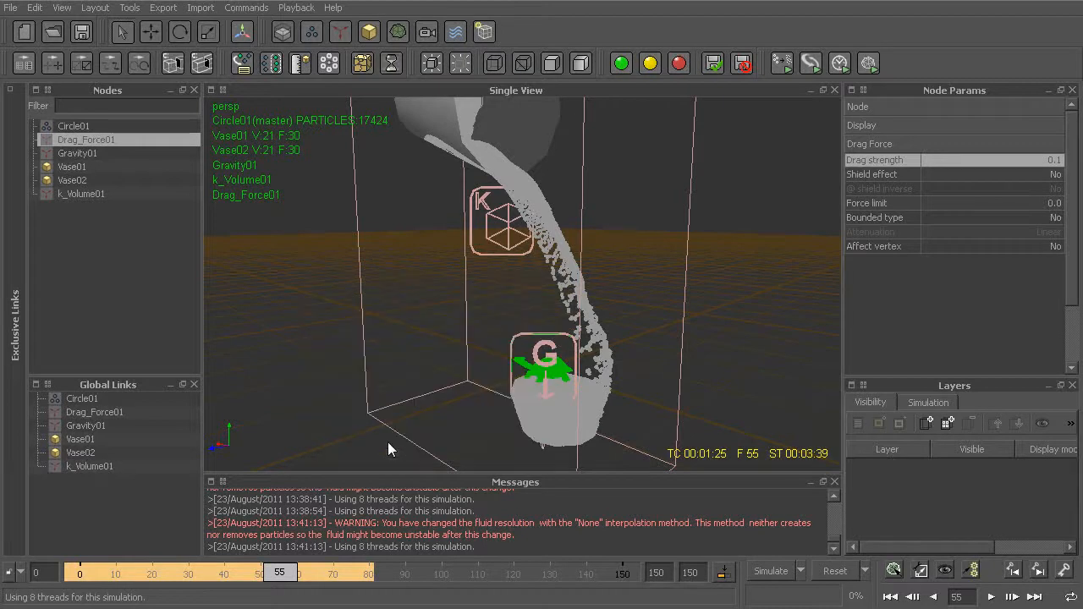
Set the particle Resolution of the Circle01 emitter to 35
alt+middle_drag(494, 316, 500, 326)
click(535, 254)
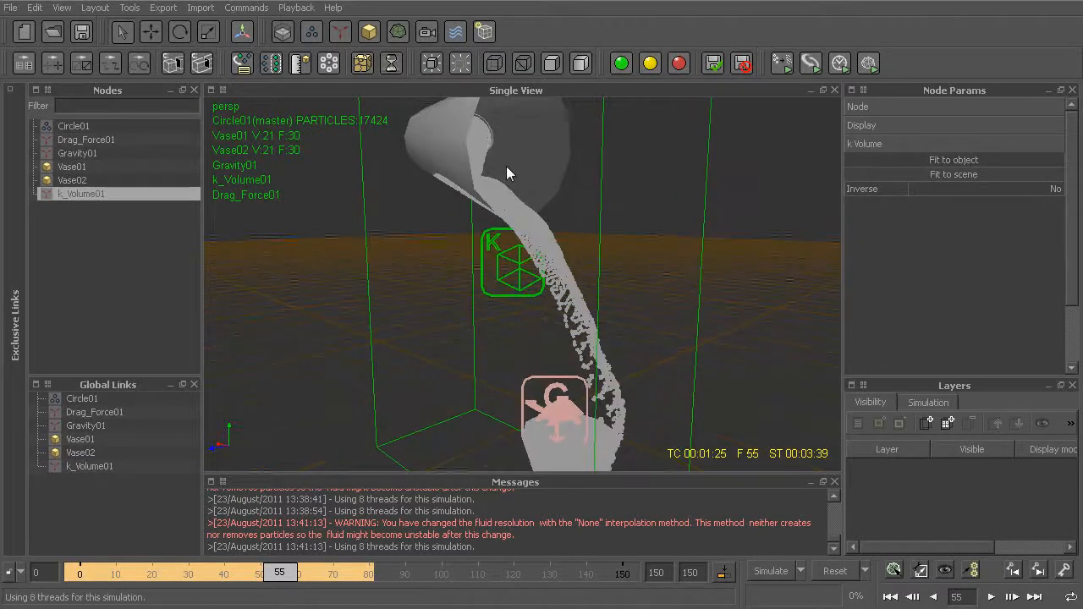
click(518, 187)
alt+drag(499, 138, 620, 287)
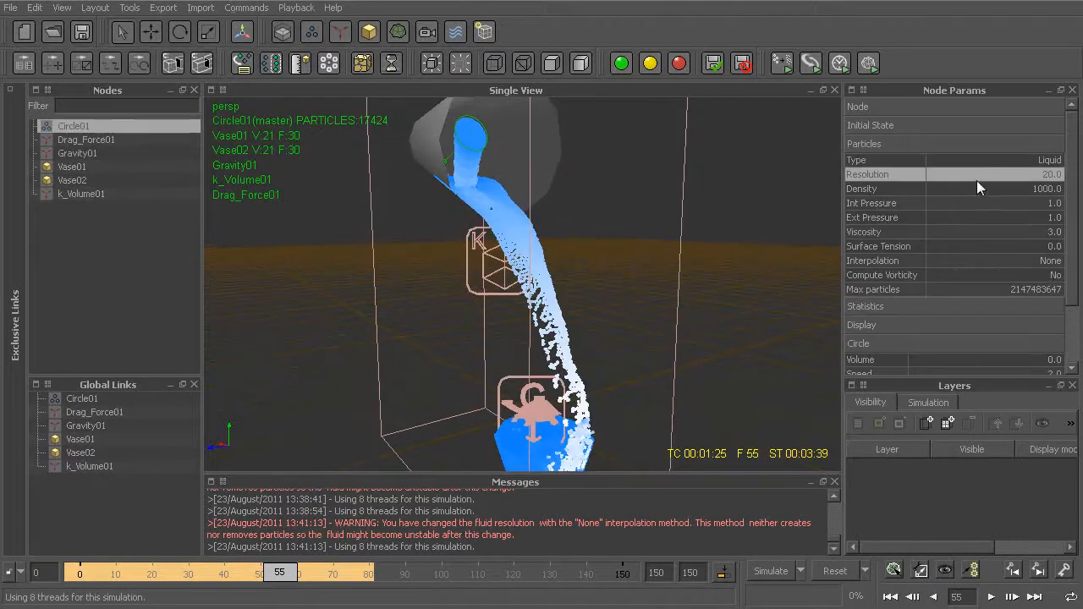
double_click(1023, 173)
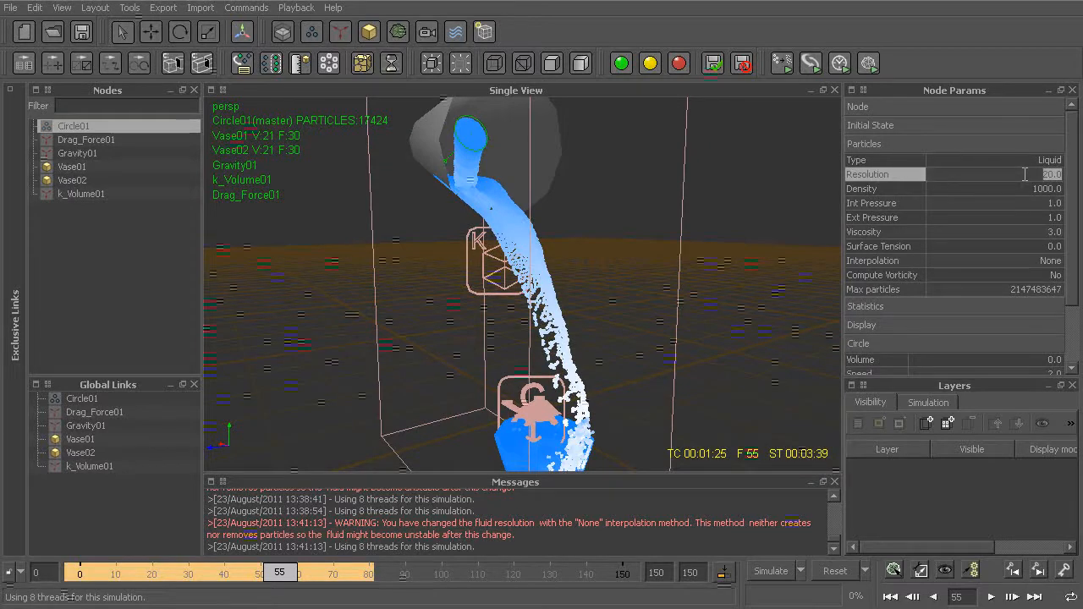
text(35)
key(Return)
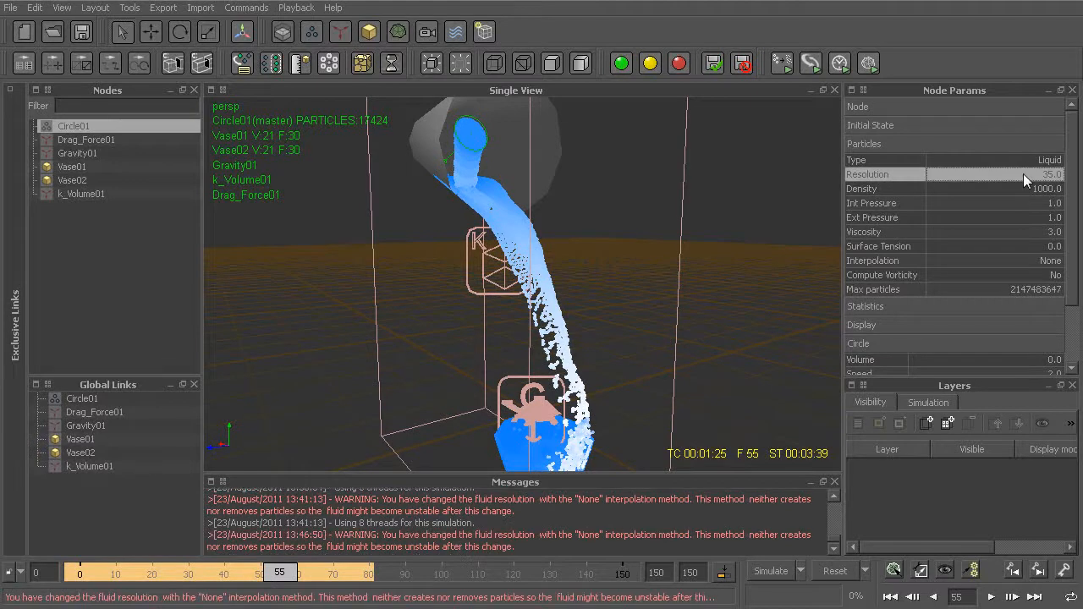
Reset the simulation and simulate the pour with the drag force up to frame 86
alt+drag(600, 287, 631, 323)
key(alt+r)
key(Return)
key(ctrl+a)
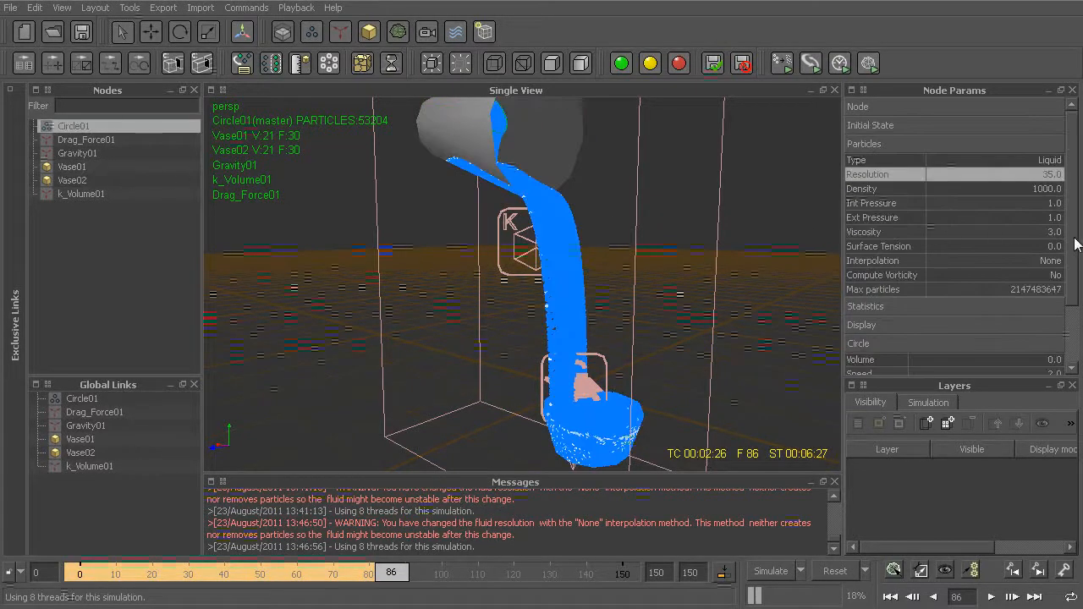
Set the Speed of the Circle01 emitter to 0 and continue simulating to frame 150
scroll(1031, 263, down, 3)
click(1029, 296)
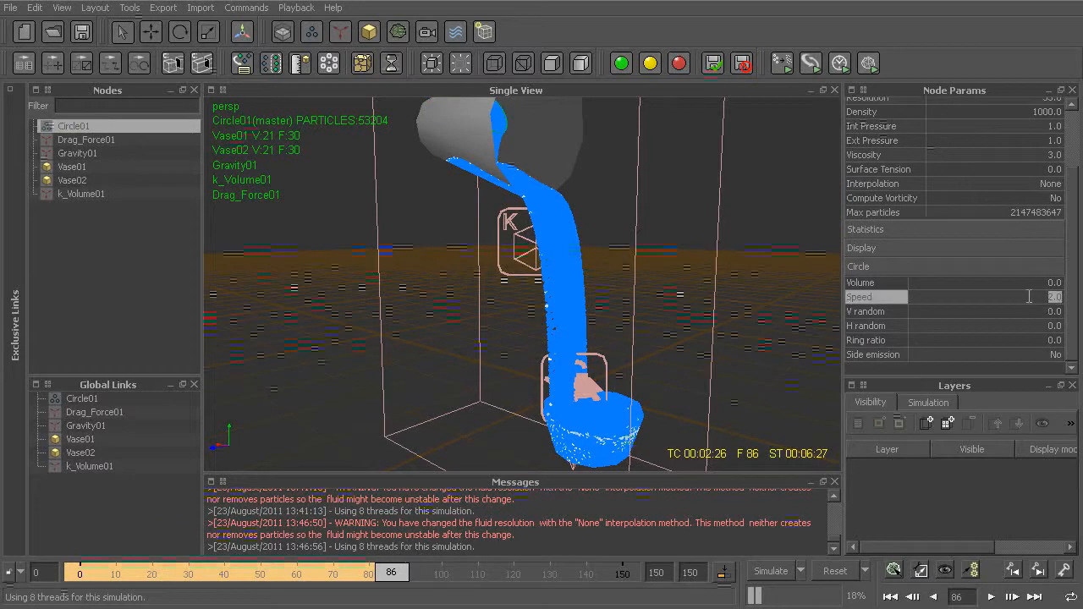
key(Return)
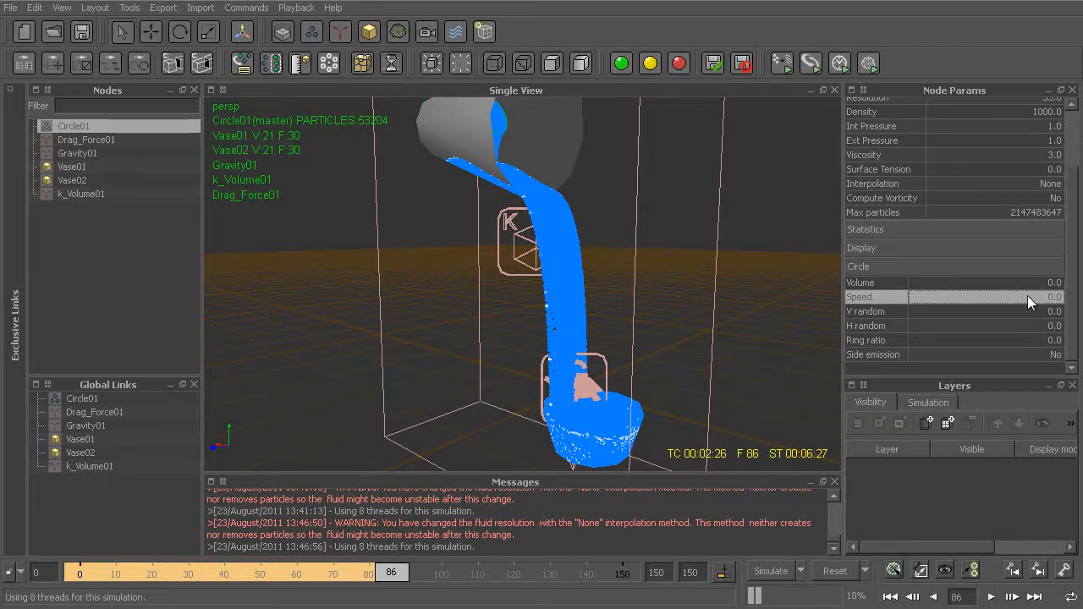
key(alt+a)
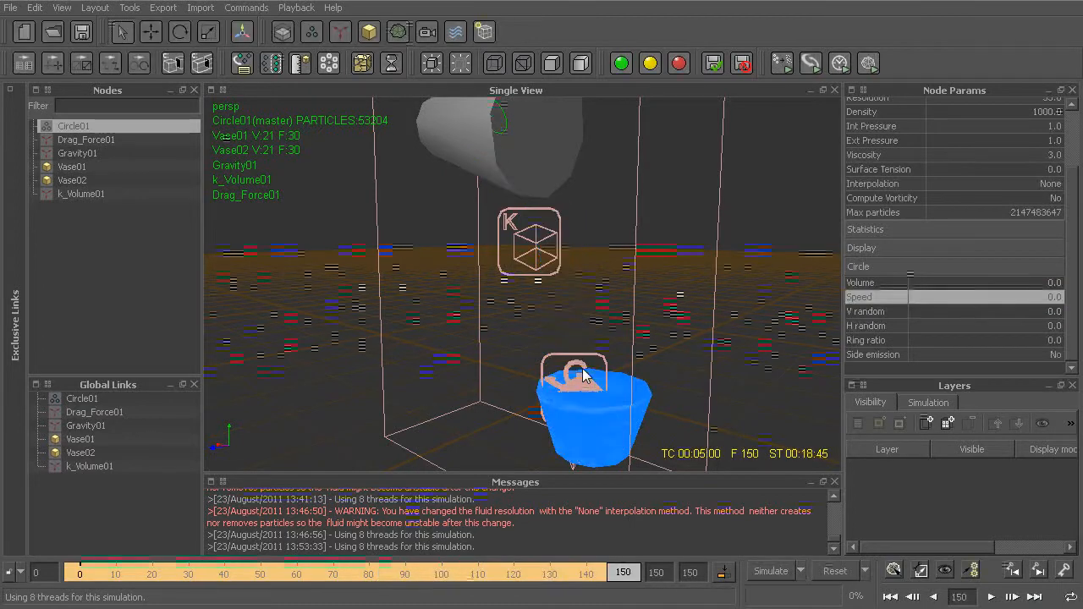
alt+drag(600, 395, 602, 379)
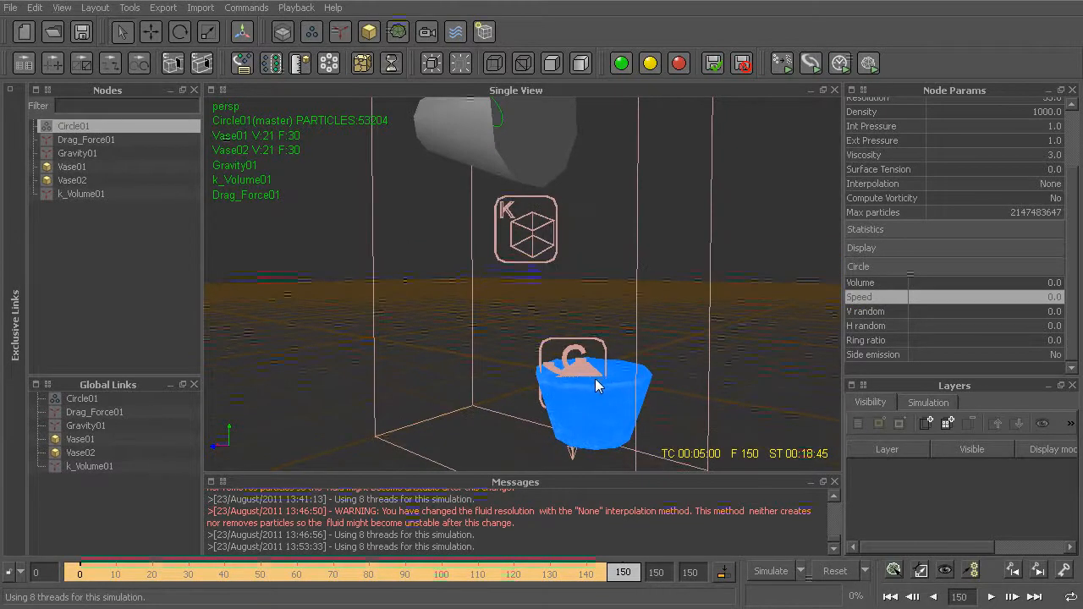
Hide the Drag_Force01, Gravity01 and k_Volume01 daemons in the viewport
click(96, 142)
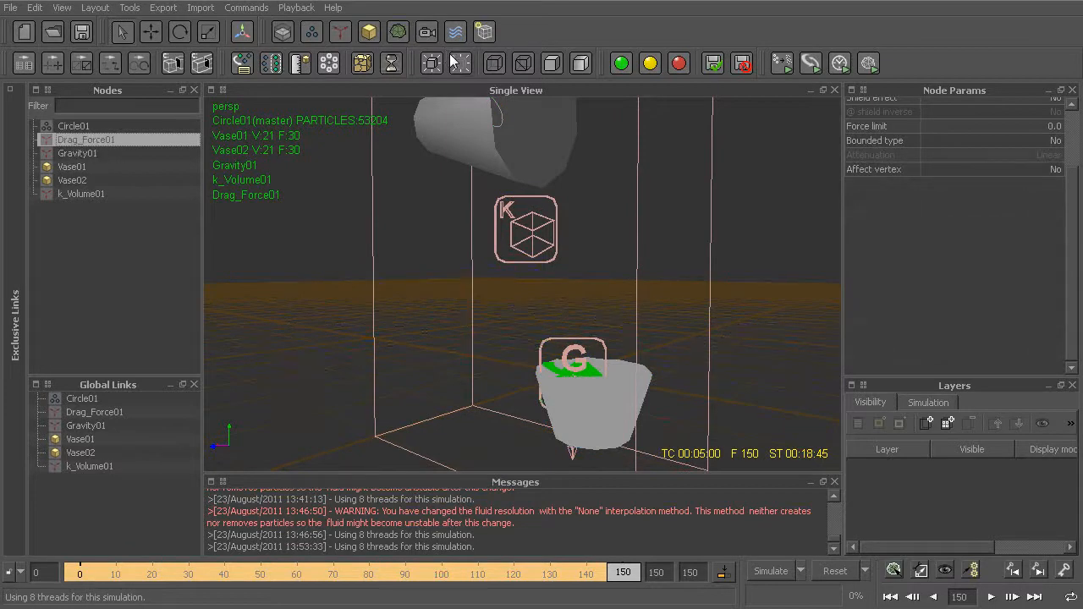
click(459, 69)
click(77, 153)
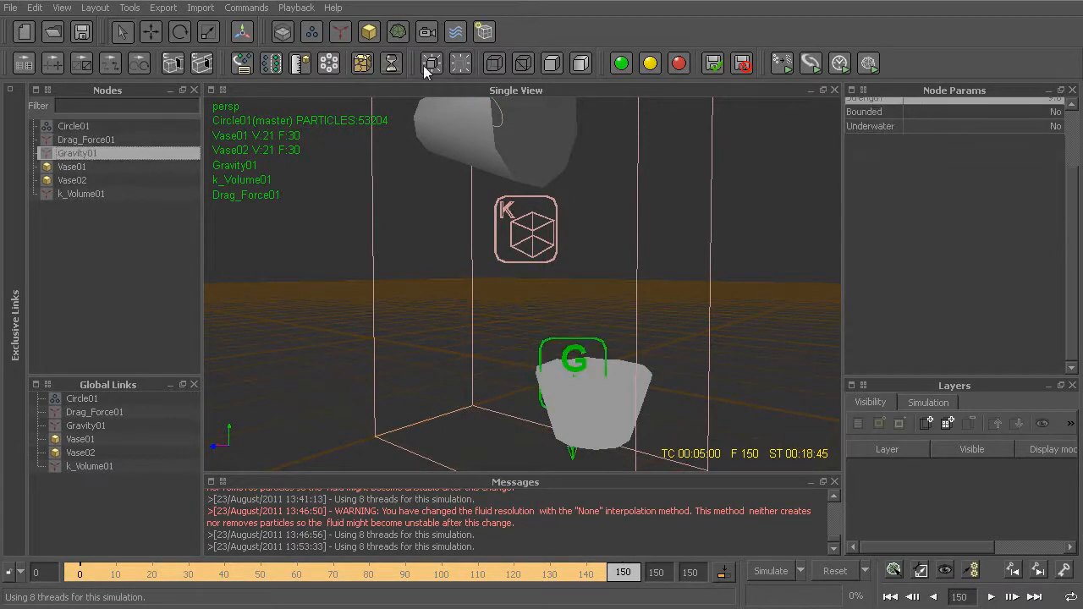
click(460, 65)
click(88, 195)
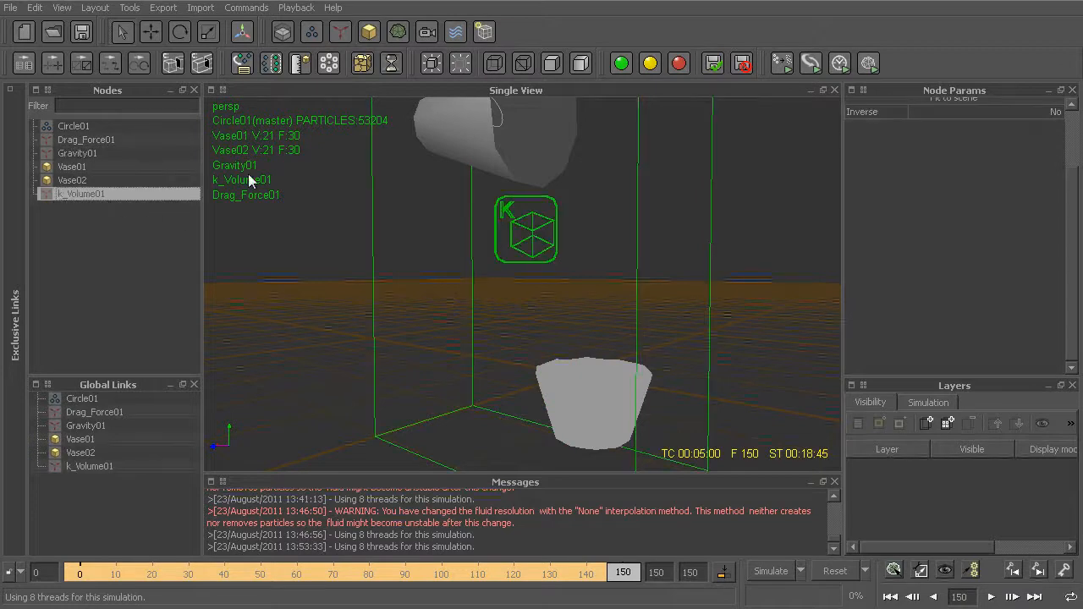
click(467, 62)
Frame the filled lower vase, select the Circle01 emitter, and create a video preview of the simulation
alt+middle_drag(534, 243, 490, 256)
click(585, 417)
click(297, 7)
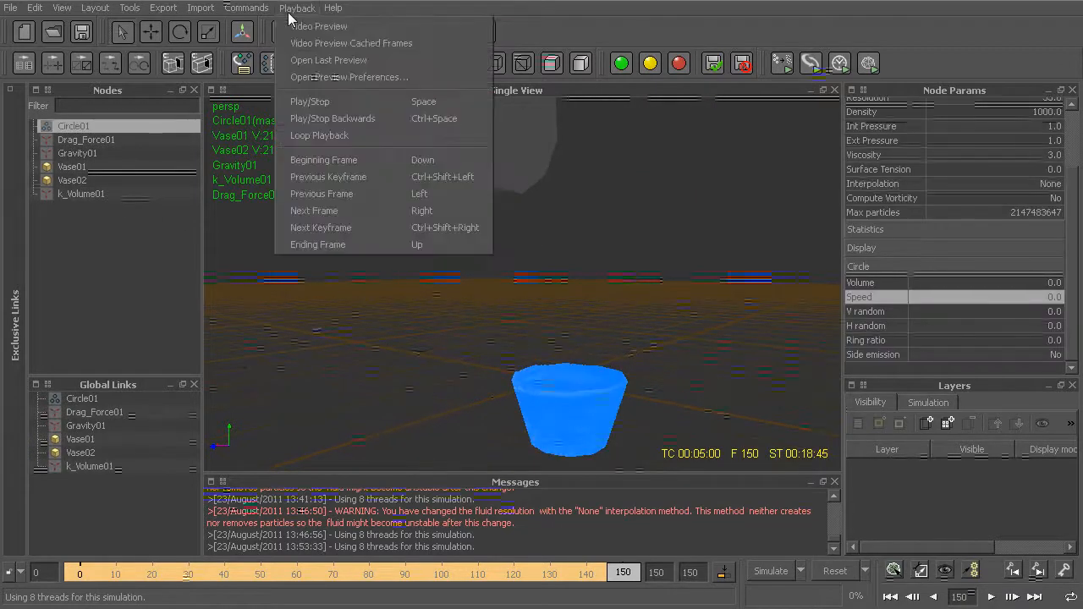
click(357, 28)
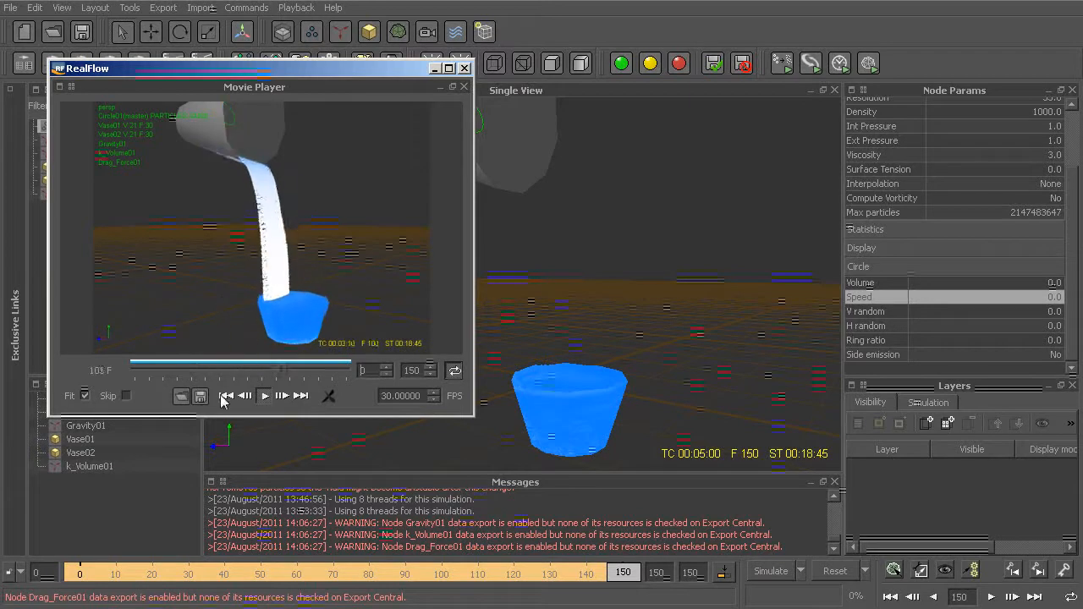
Review the video preview across its early, middle and final frames, and close the movie player
click(264, 395)
drag(307, 371, 344, 359)
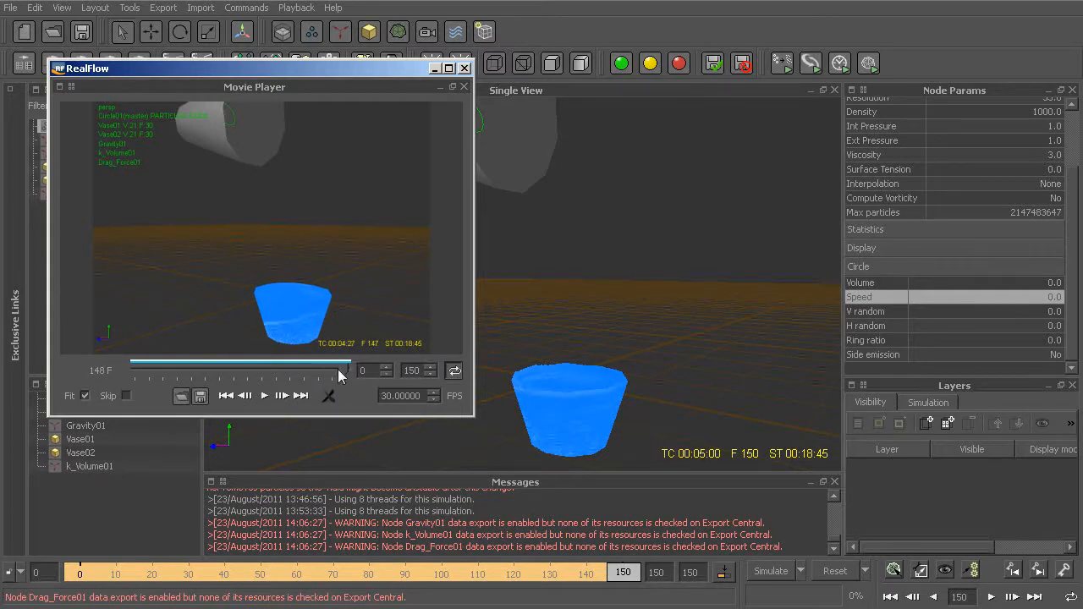
drag(343, 370, 319, 375)
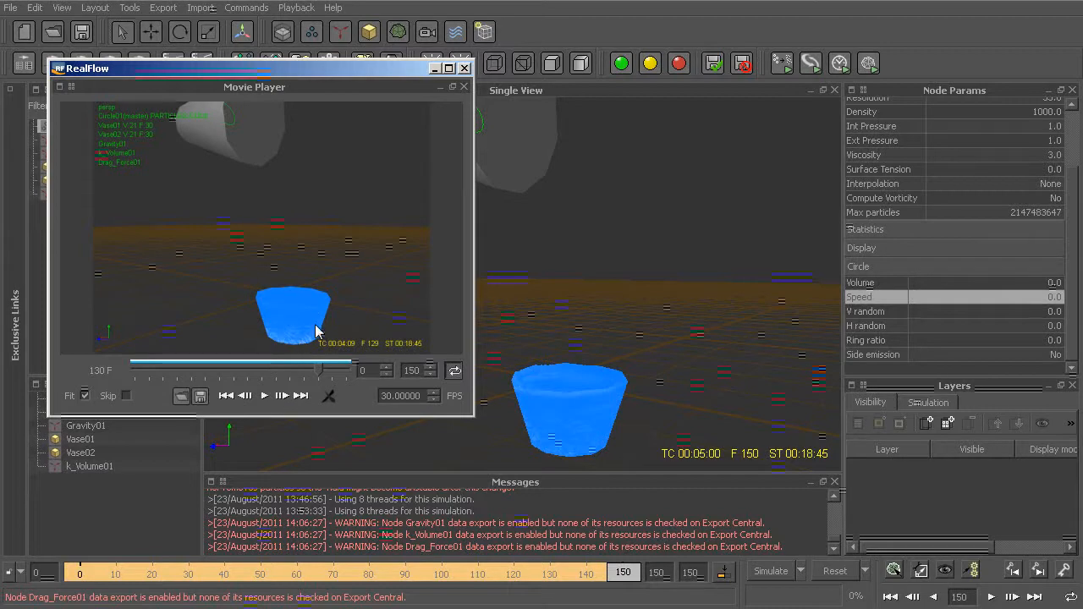
drag(319, 372, 164, 392)
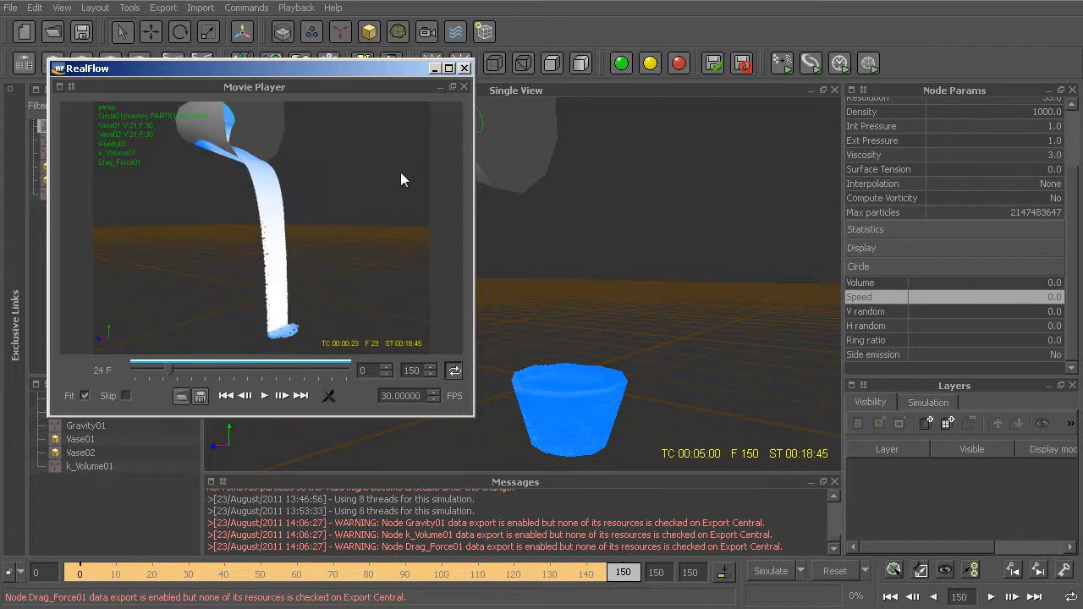
click(464, 68)
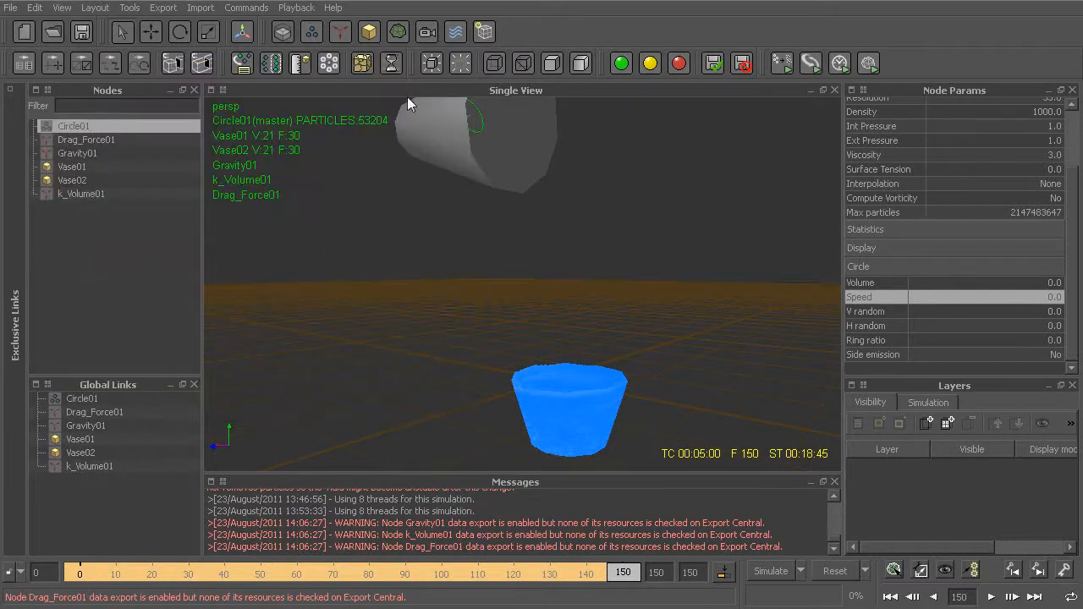
Go to frame 30 and examine the fluid stream and both vases from several angles
alt+drag(574, 364, 615, 370)
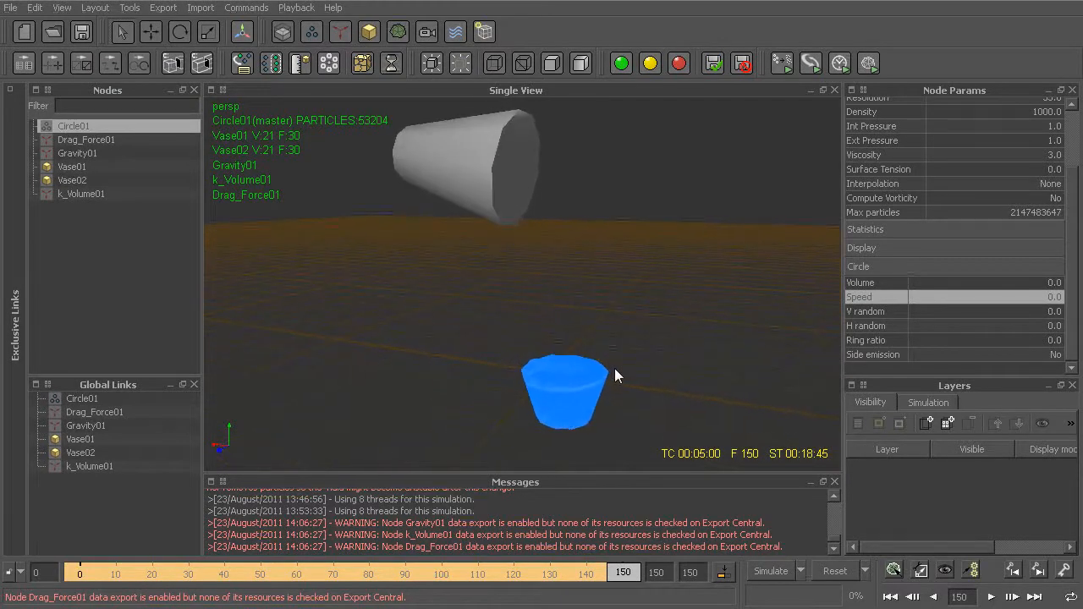
drag(616, 574, 191, 563)
alt+drag(498, 395, 506, 261)
alt+drag(466, 216, 447, 250)
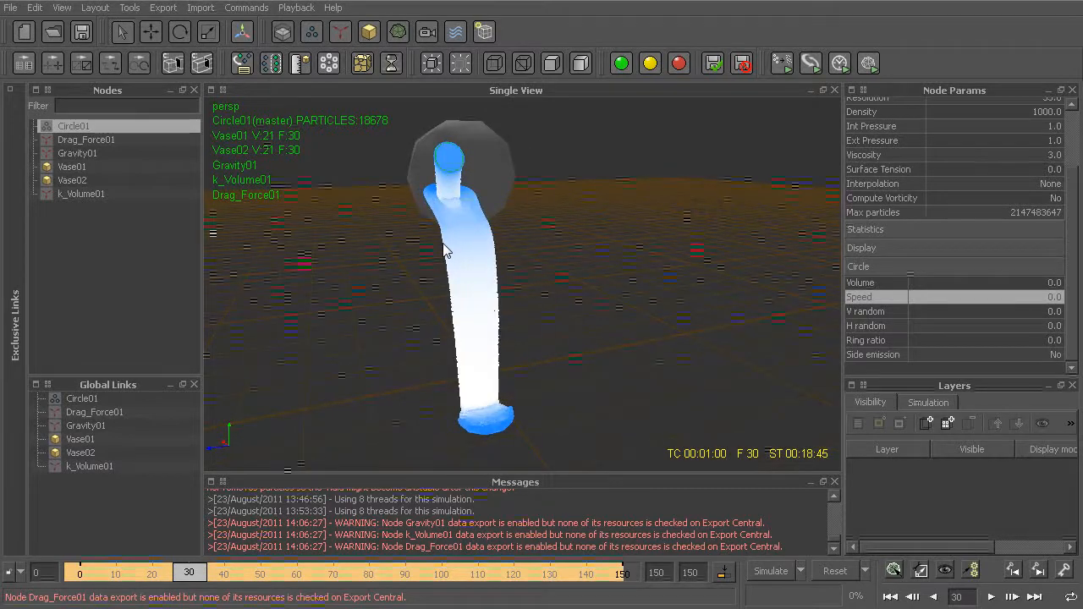
alt+drag(446, 250, 539, 290)
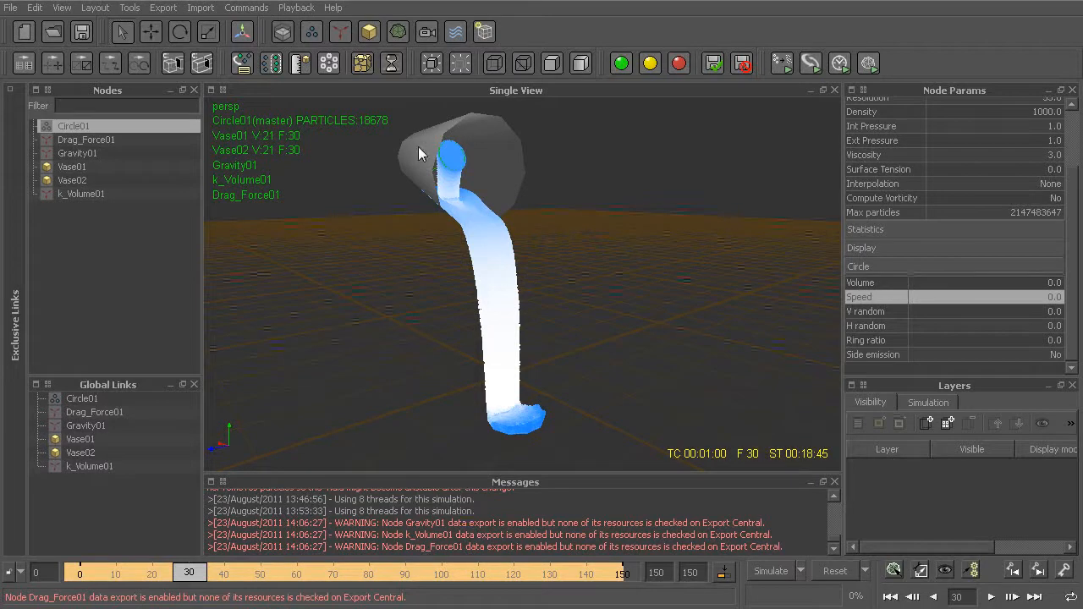
mouse_move(580, 396)
alt+mouse_down()
mouse_move(623, 395)
mouse_move(638, 380)
mouse_move(597, 389)
alt+mouse_up()
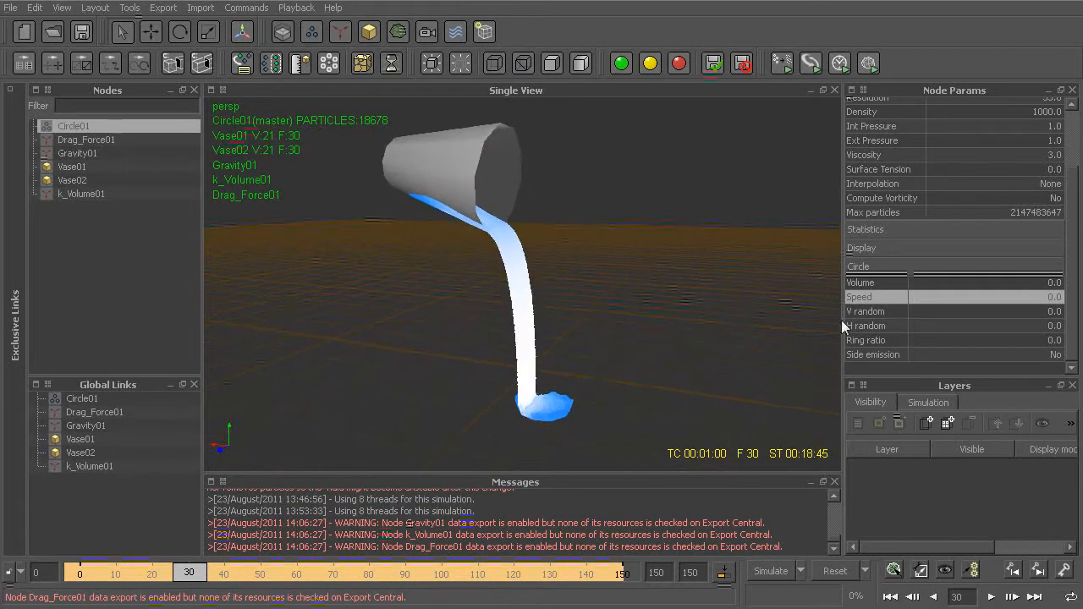
Review the Circle01 particle parameters and examine the pour at frames 58, 17 and 85 from different angles
drag(1069, 291, 1072, 233)
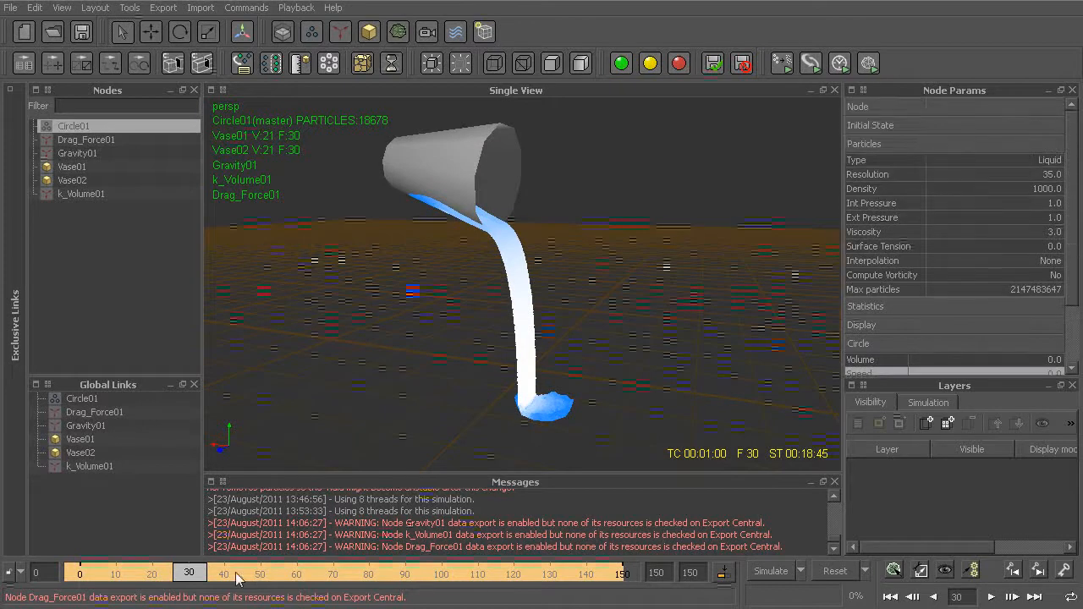
drag(186, 573, 292, 567)
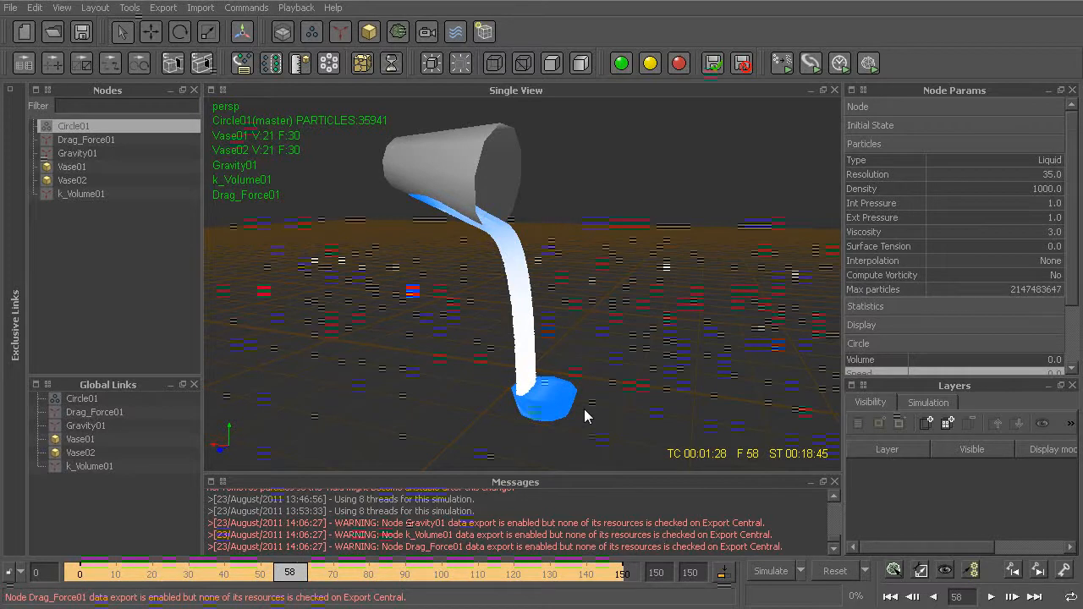
mouse_move(290, 576)
mouse_down()
mouse_move(440, 580)
mouse_move(142, 579)
mouse_up()
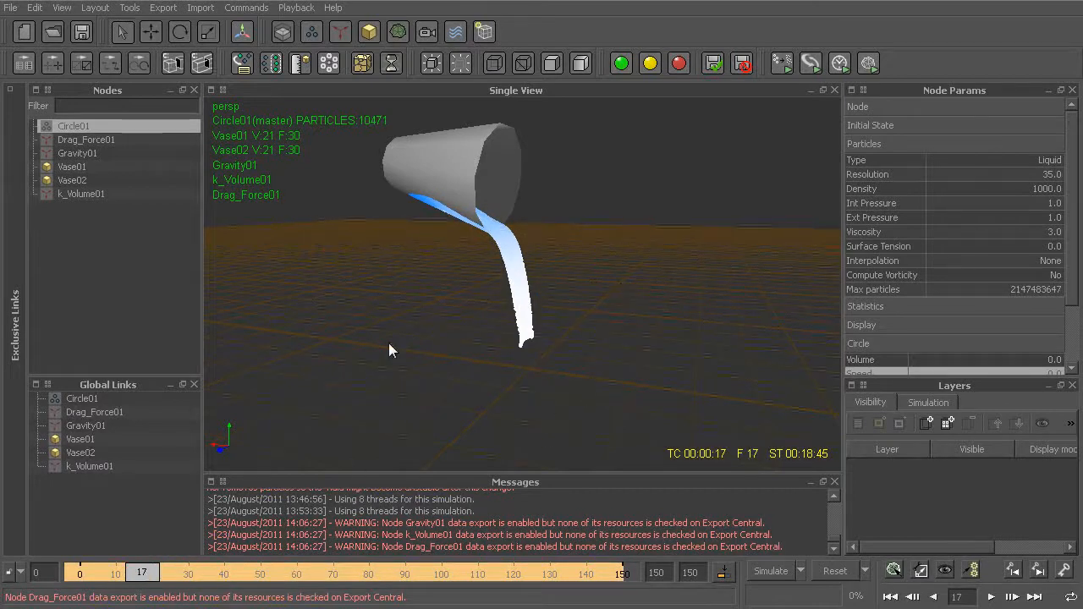
mouse_move(146, 577)
mouse_down()
mouse_move(334, 580)
mouse_move(391, 595)
mouse_up()
alt+drag(531, 315, 558, 350)
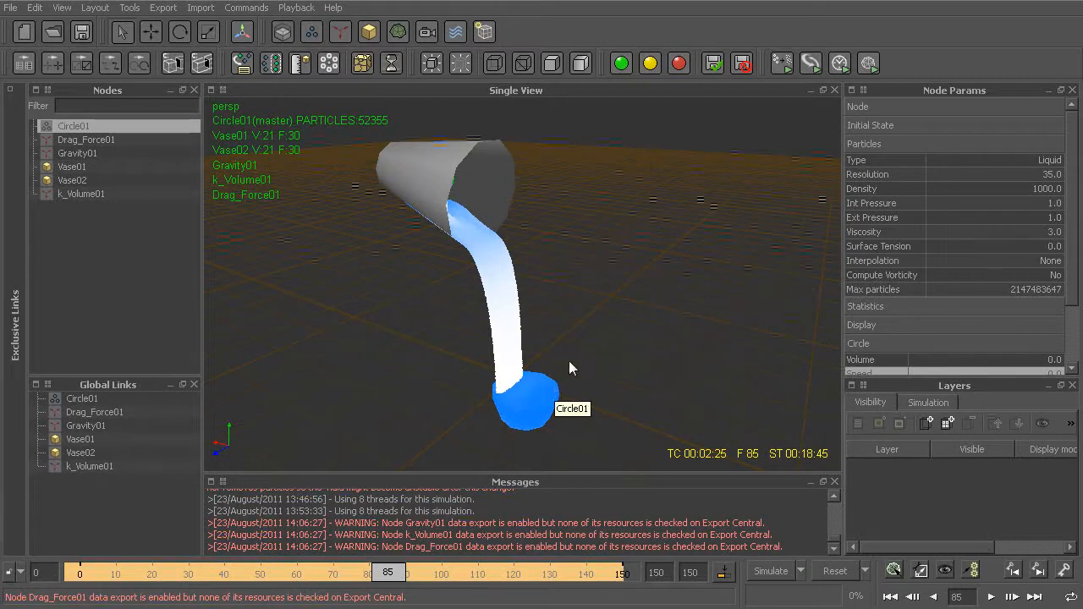
alt+drag(582, 391, 618, 347)
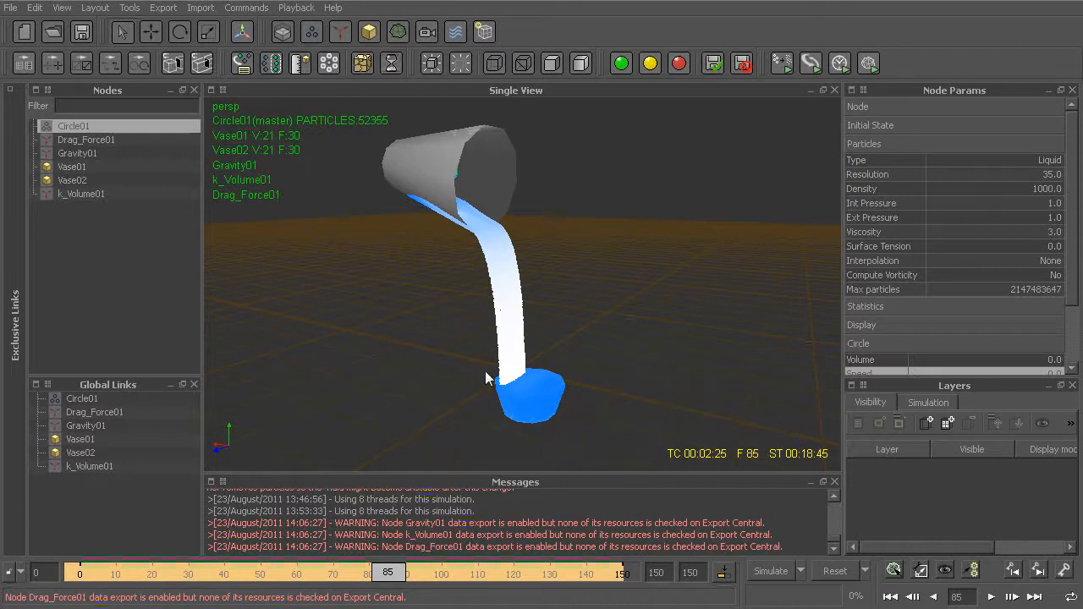
alt+drag(626, 422, 637, 413)
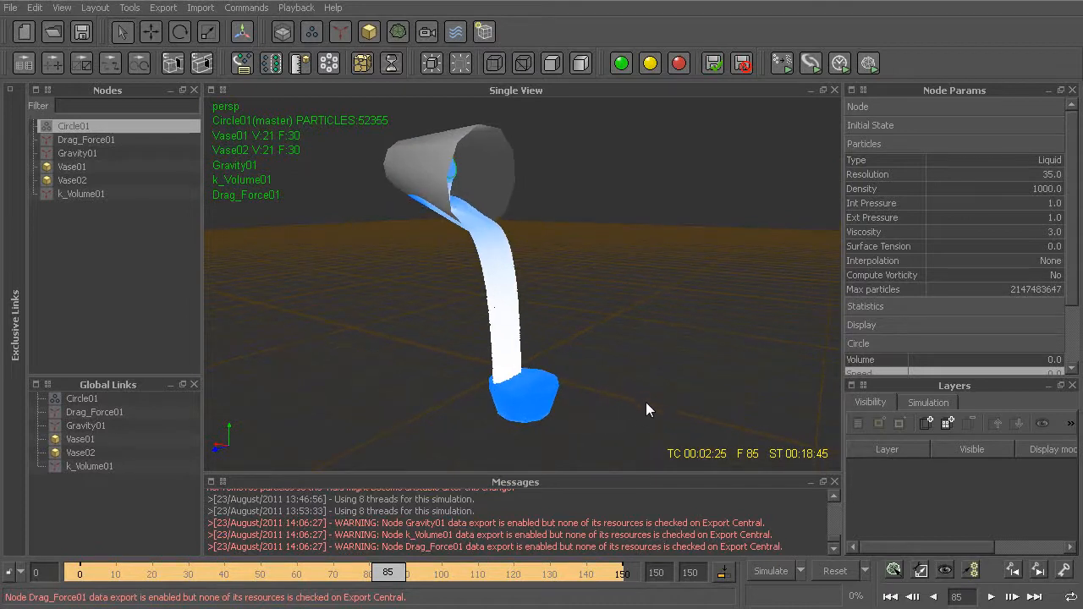
Check the scale options without changing them, and open the simulation options to examine the MIN substeps value
click(924, 572)
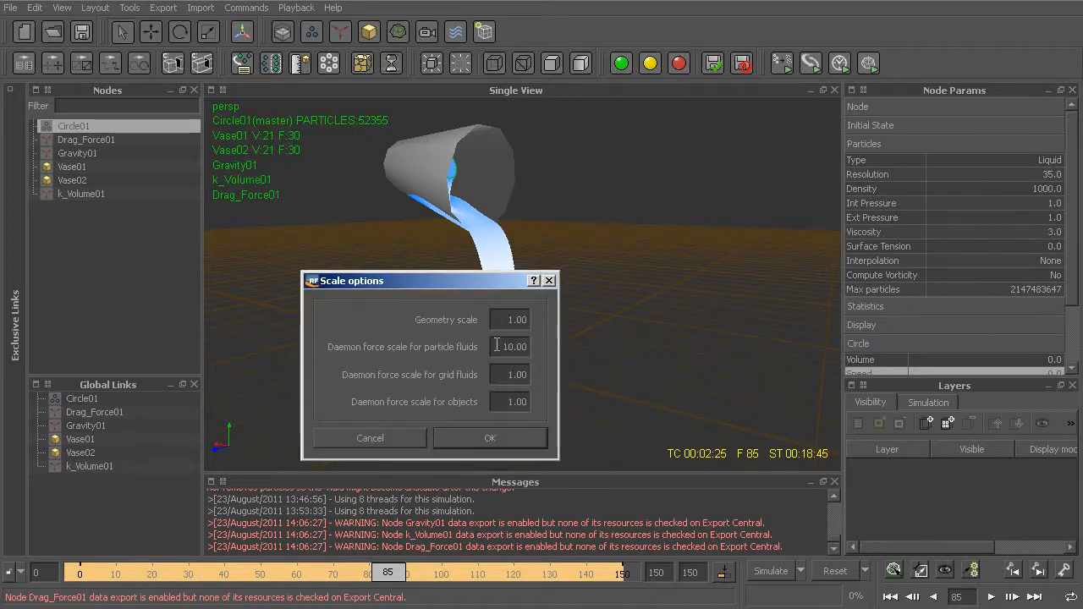
click(396, 434)
click(801, 571)
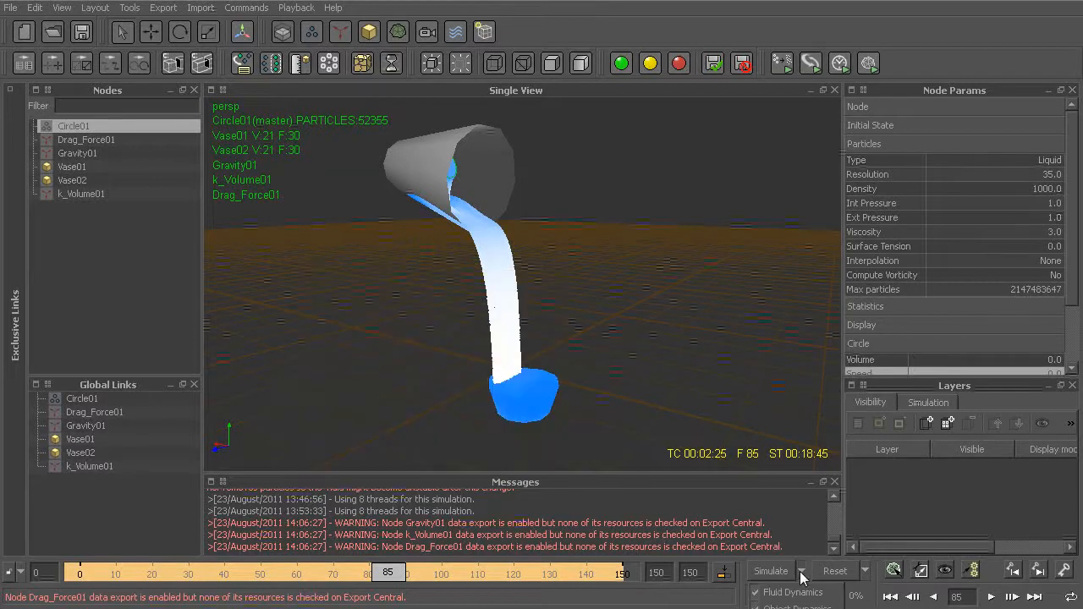
click(787, 608)
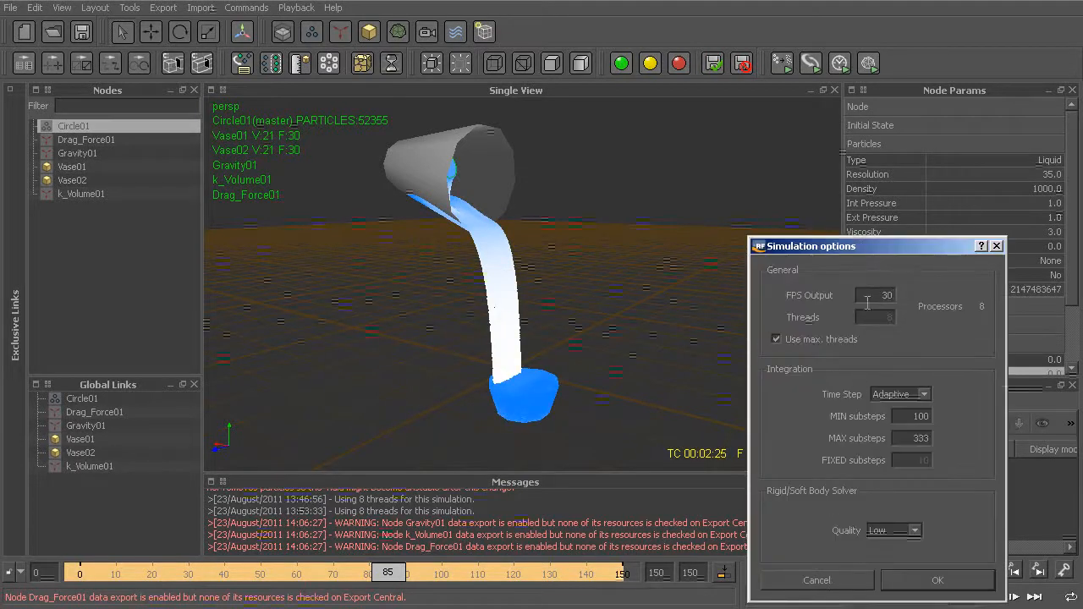
drag(871, 252, 768, 168)
double_click(802, 331)
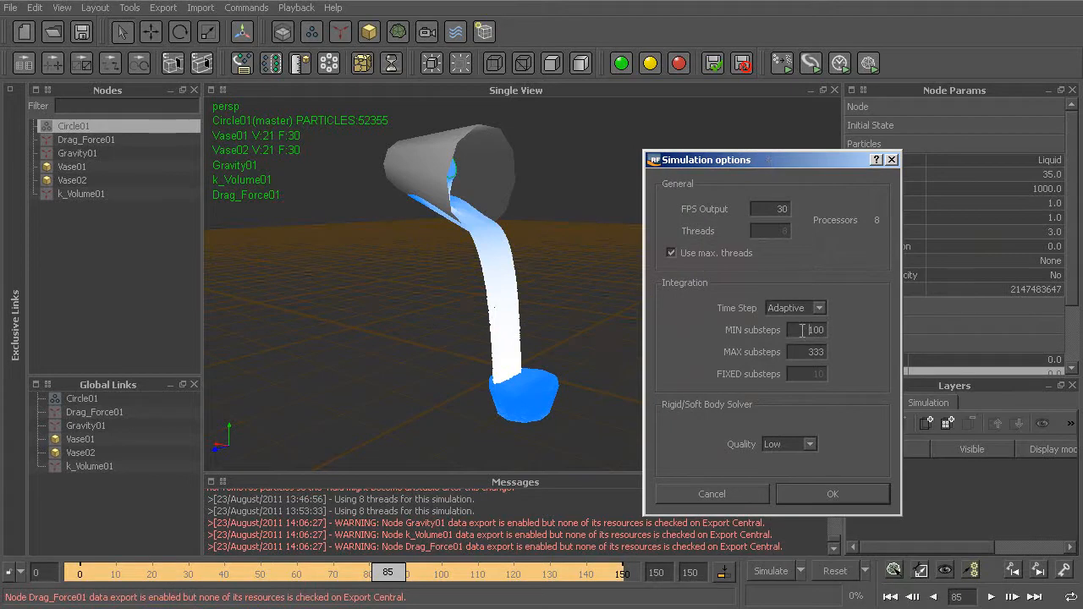
click(803, 331)
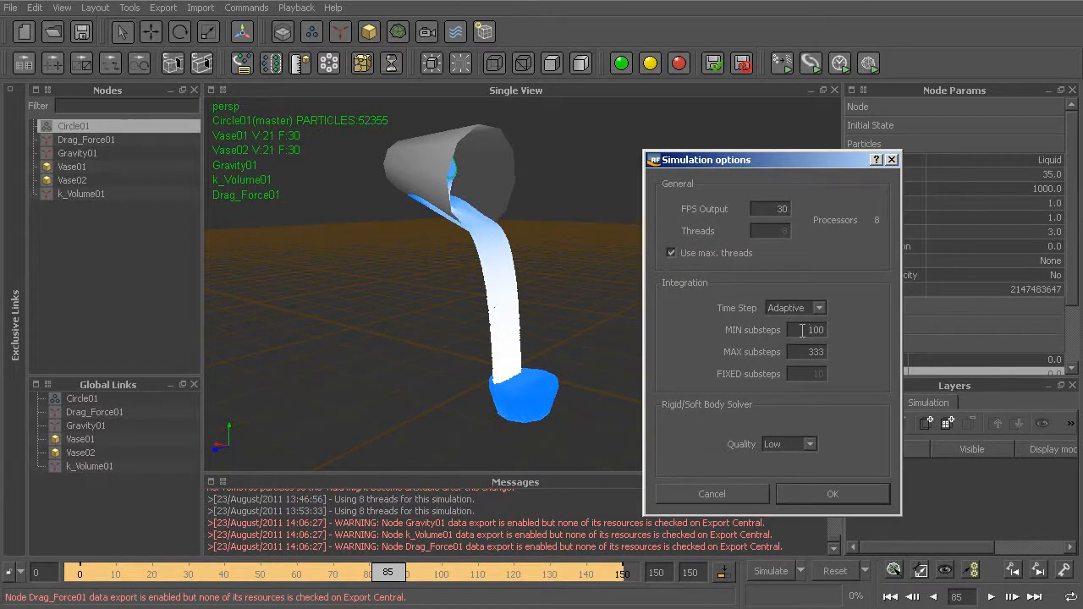